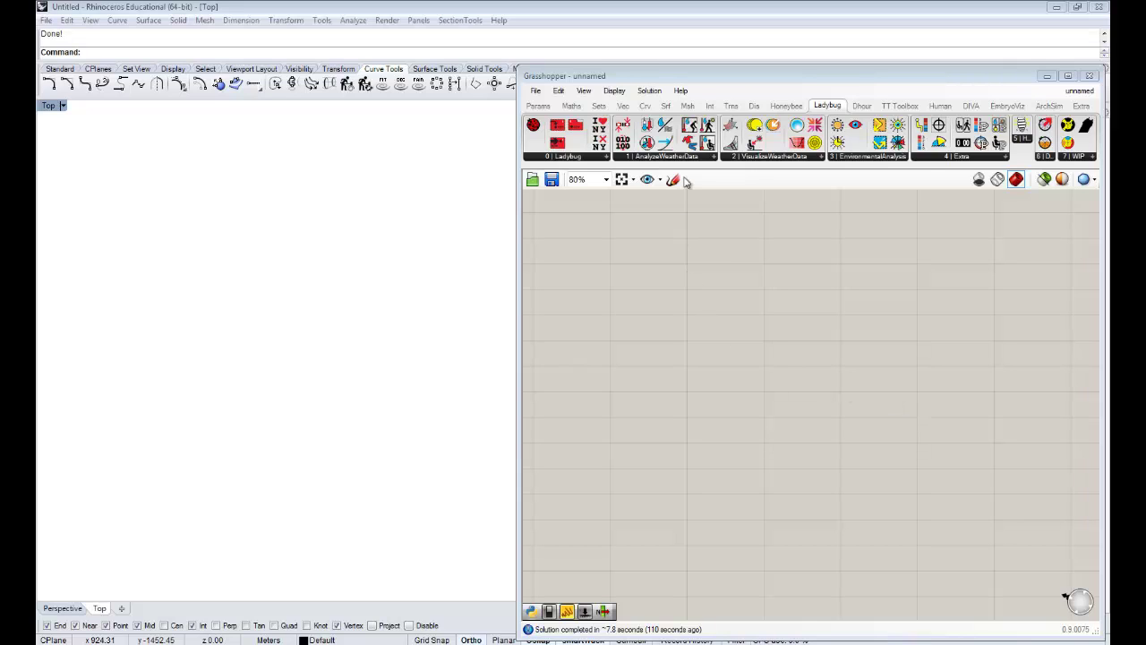
Place the Ladybug Outdoor Comfort Calculator component on the canvas and read its description
drag(707, 142, 749, 381)
click(810, 464)
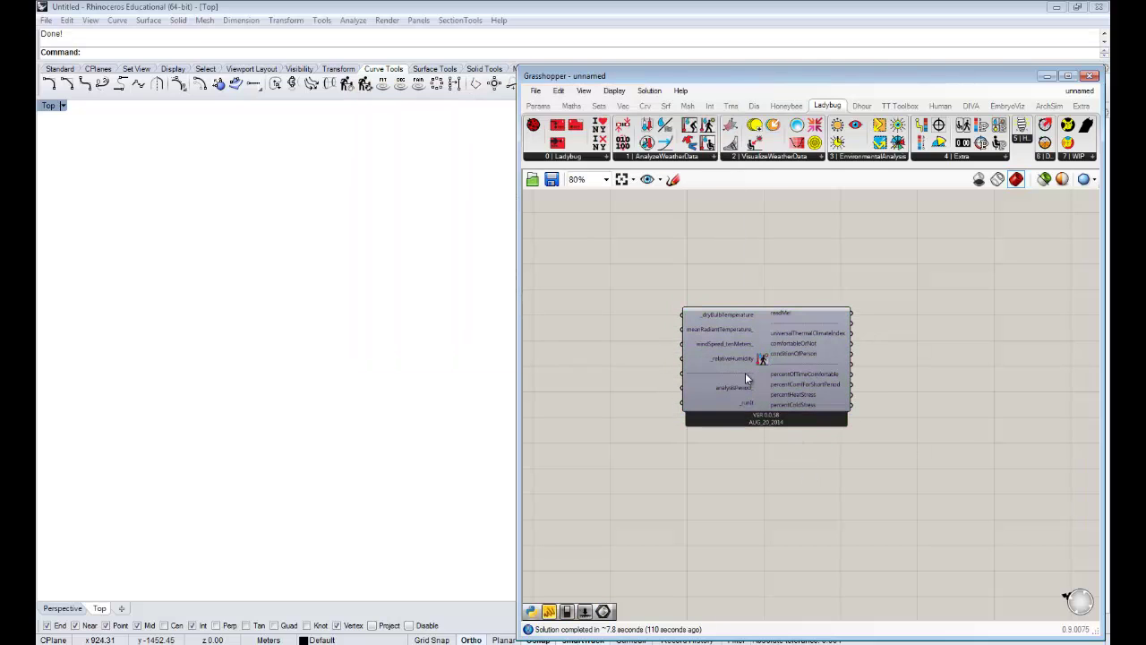
scroll(750, 372, up, 1)
scroll(755, 344, up, 2)
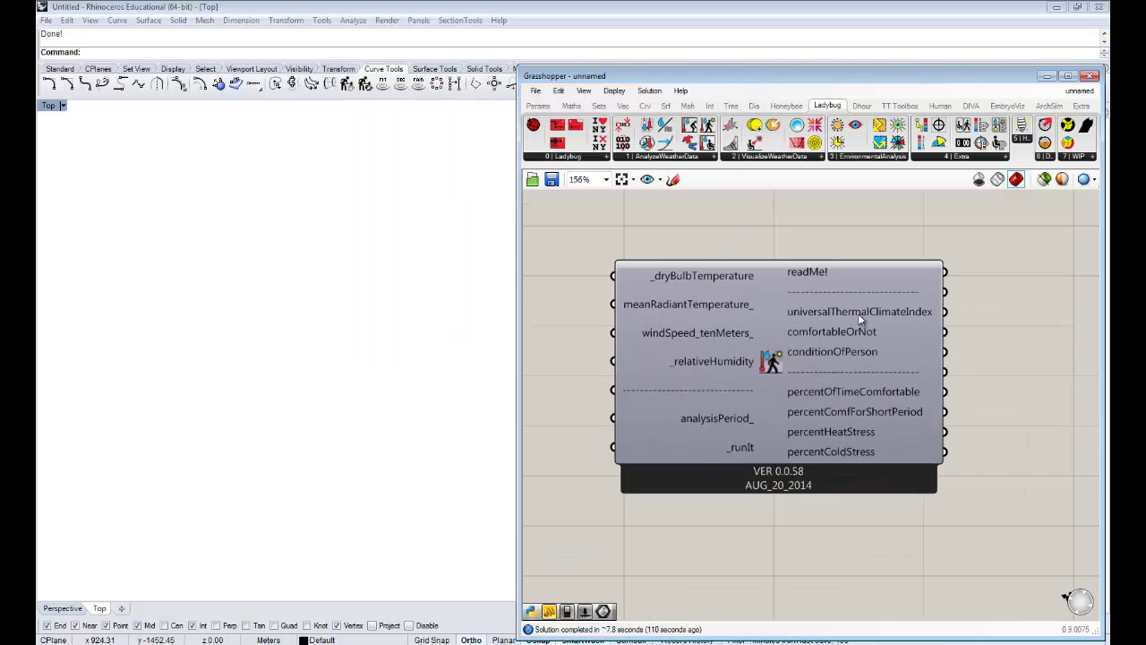
drag(768, 368, 785, 373)
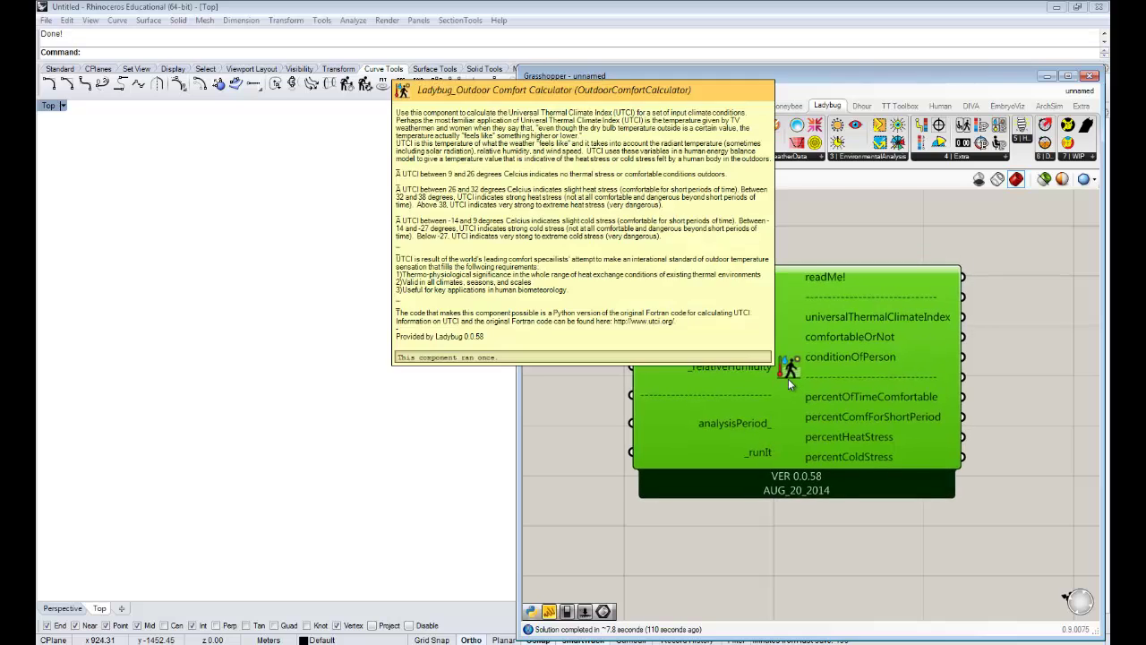
mouse_move(788, 378)
click(815, 559)
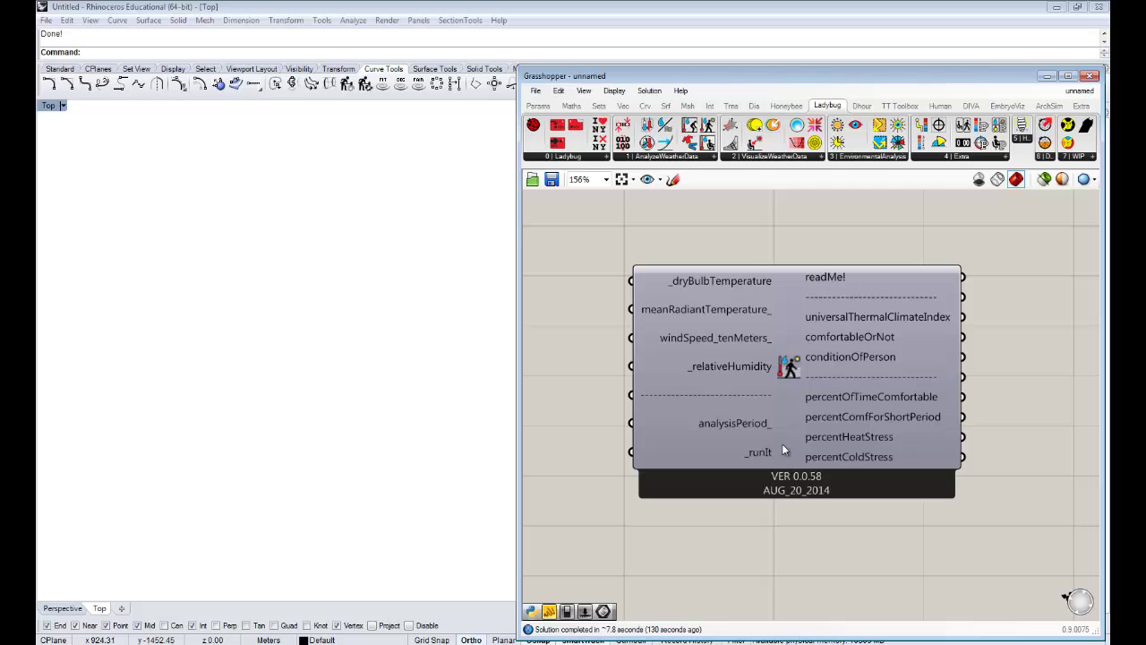
Reposition the Outdoor Comfort Calculator while reviewing its inputs and outputs, and delete it from the canvas
drag(782, 443, 782, 395)
click(805, 509)
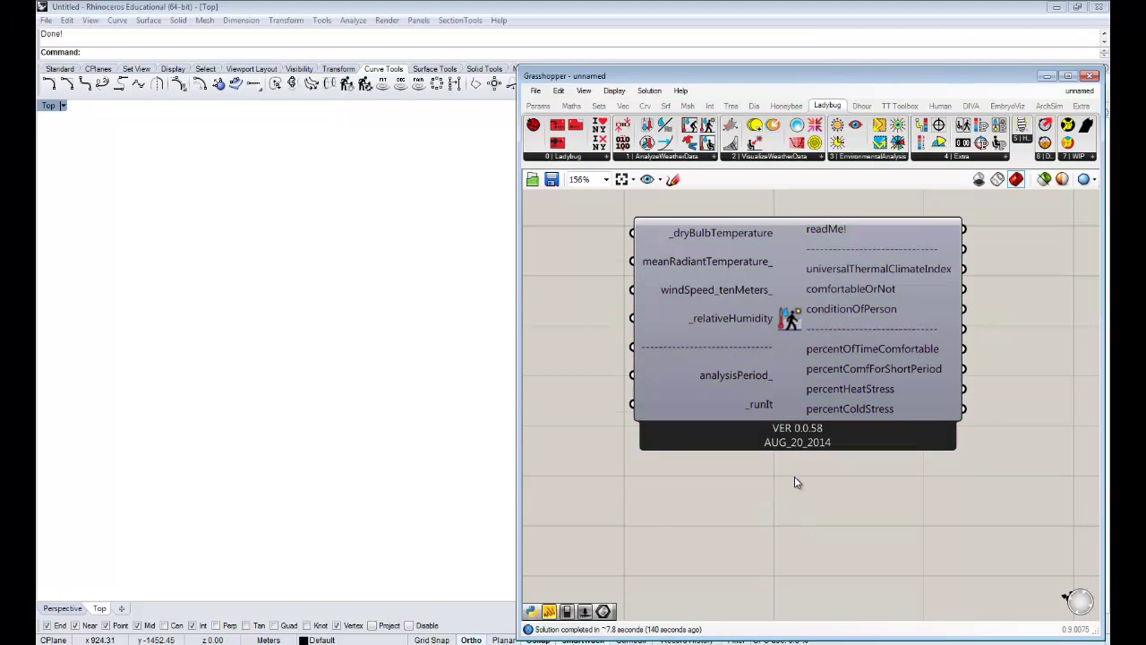
scroll(797, 479, down, 1)
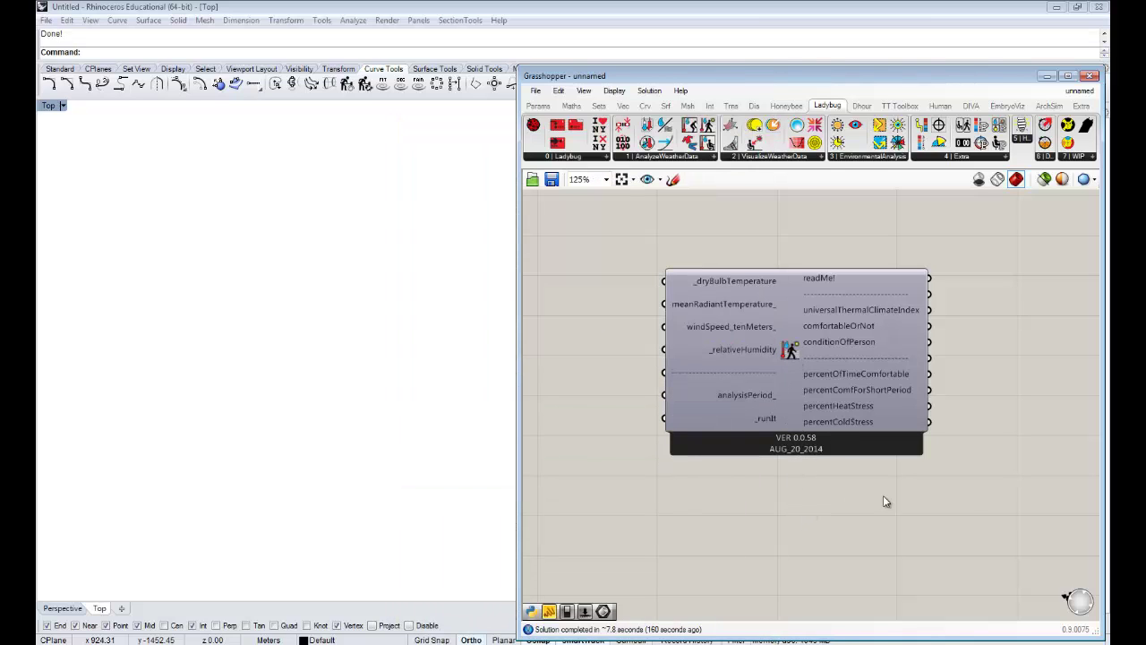
drag(958, 486, 704, 468)
drag(787, 417, 783, 400)
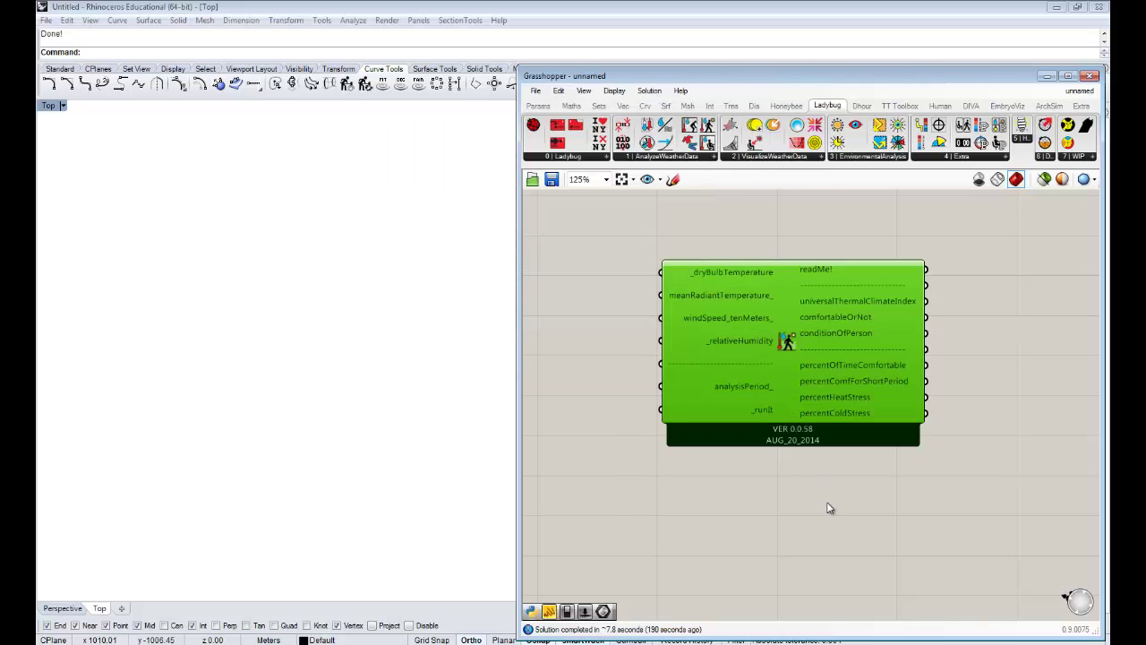
key(Delete)
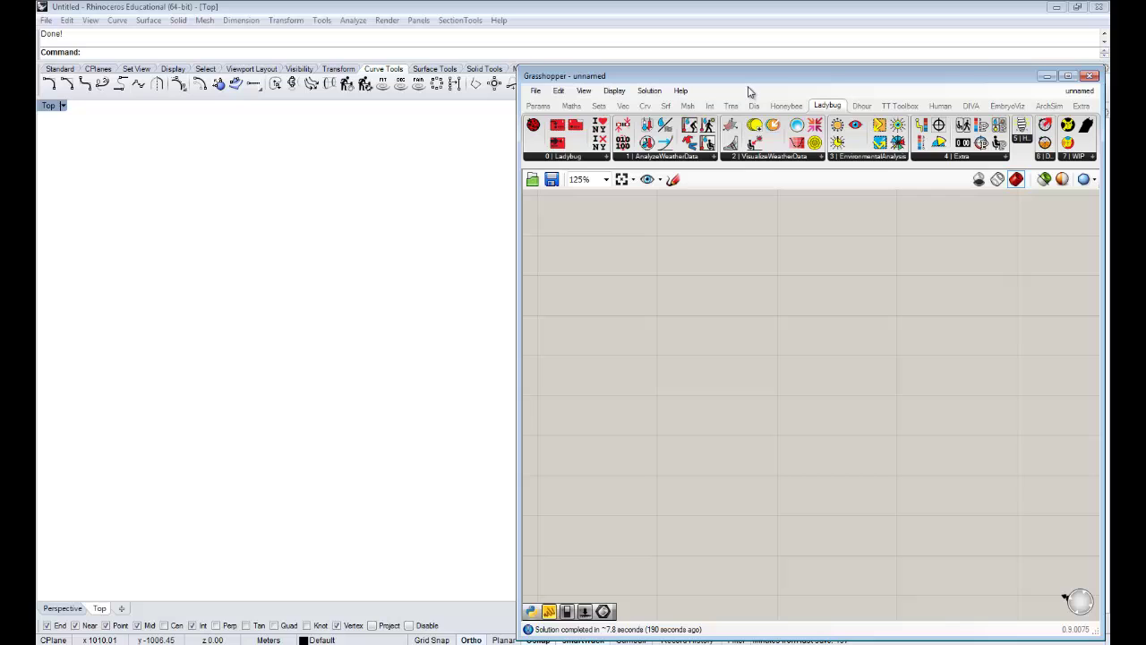
Place the Ladybug PMV Comfort Calculator on the canvas and position it beside the component that imports the EPW data
drag(702, 139, 775, 355)
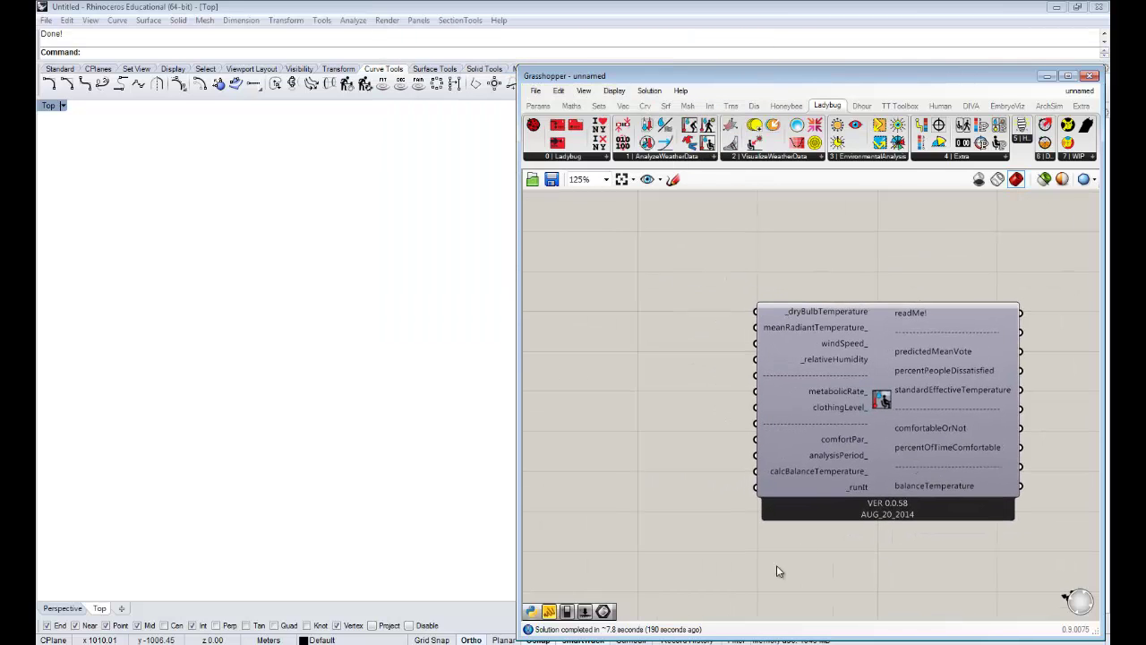
right_drag(777, 565, 844, 543)
scroll(842, 529, down, 5)
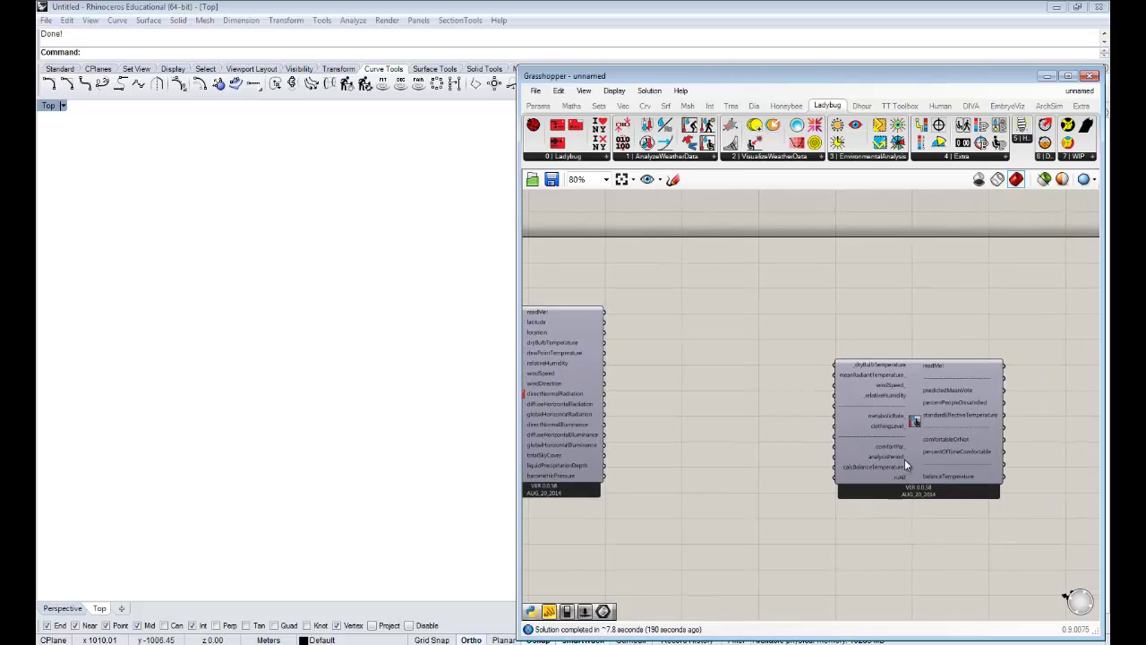
drag(904, 459, 818, 447)
scroll(831, 451, up, 2)
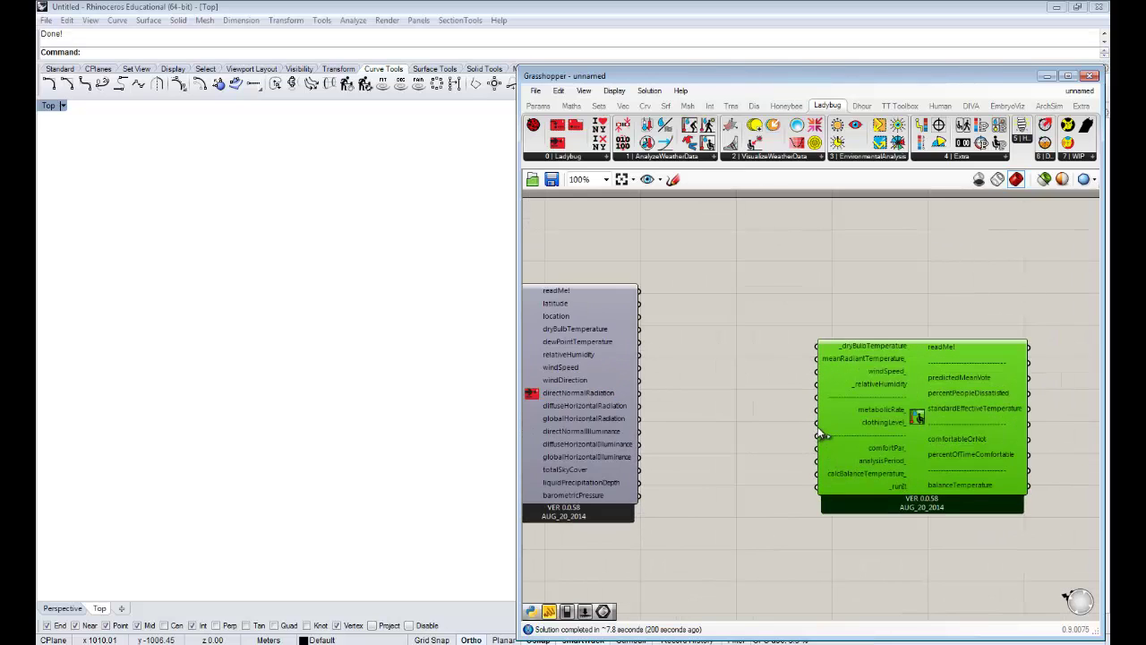
right_drag(863, 444, 883, 405)
drag(938, 366, 899, 340)
click(868, 518)
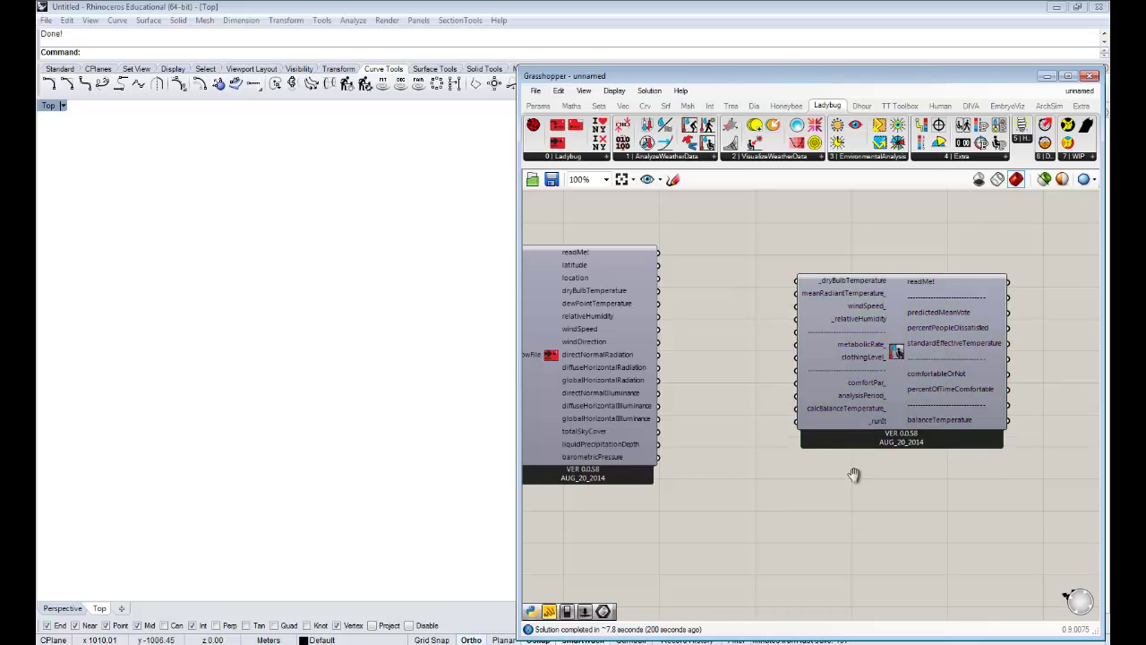
right_drag(854, 474, 857, 485)
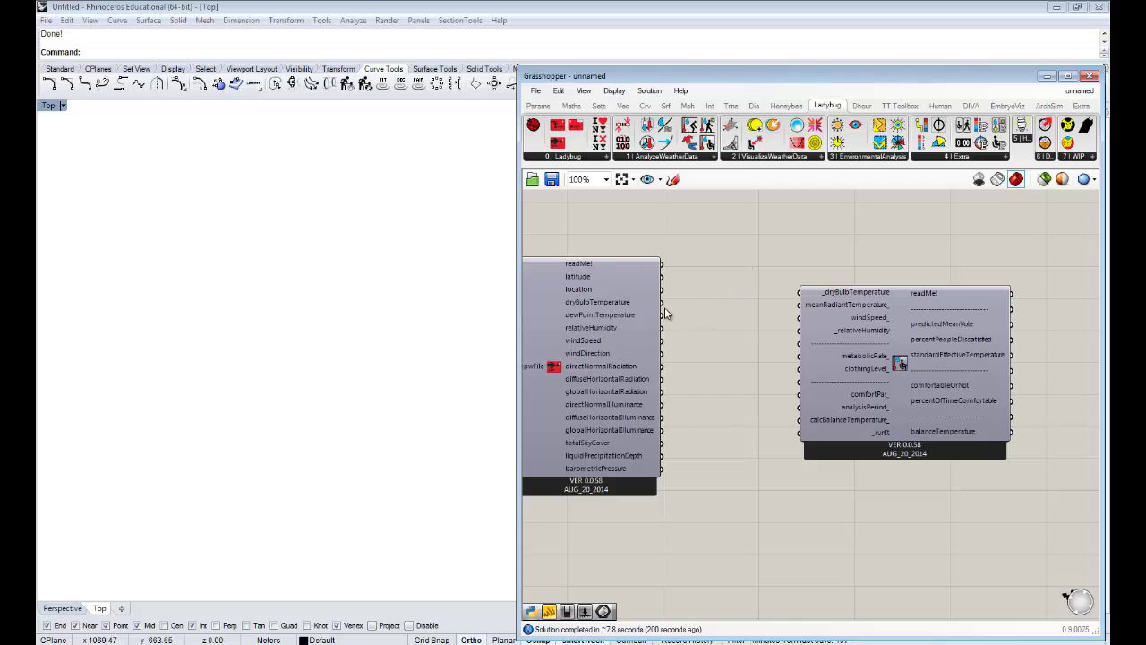
Examine the weather data chain from the weather file URL panel through the EPW import component to the comfort calculator
drag(698, 309, 676, 343)
right_drag(677, 366, 1088, 354)
scroll(992, 355, down, 2)
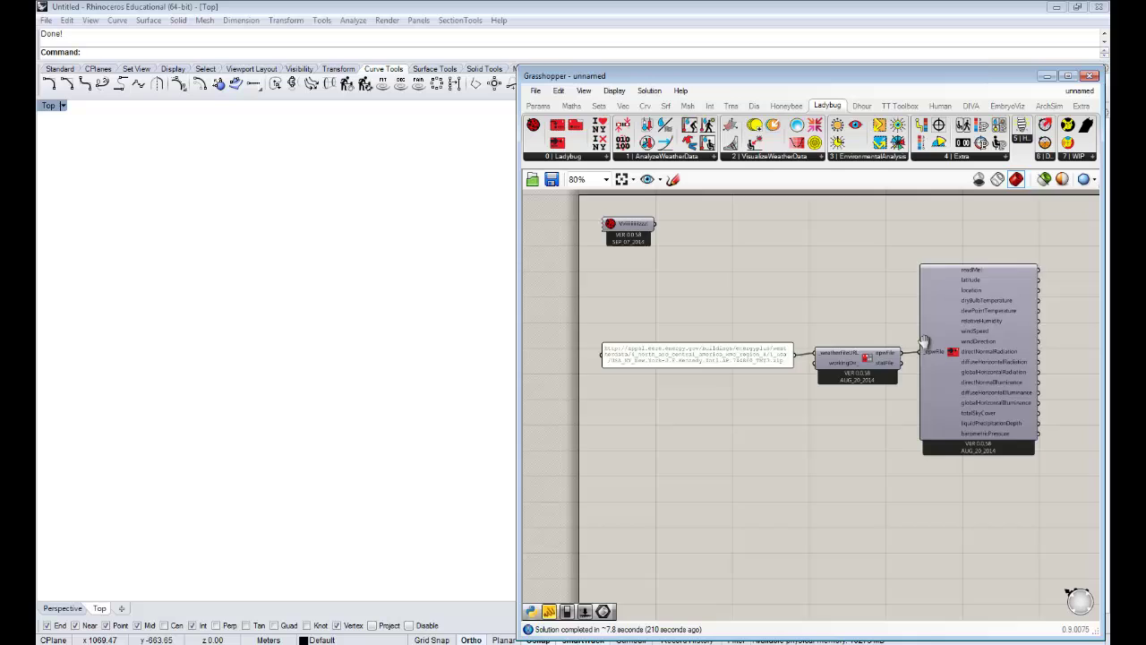
click(648, 354)
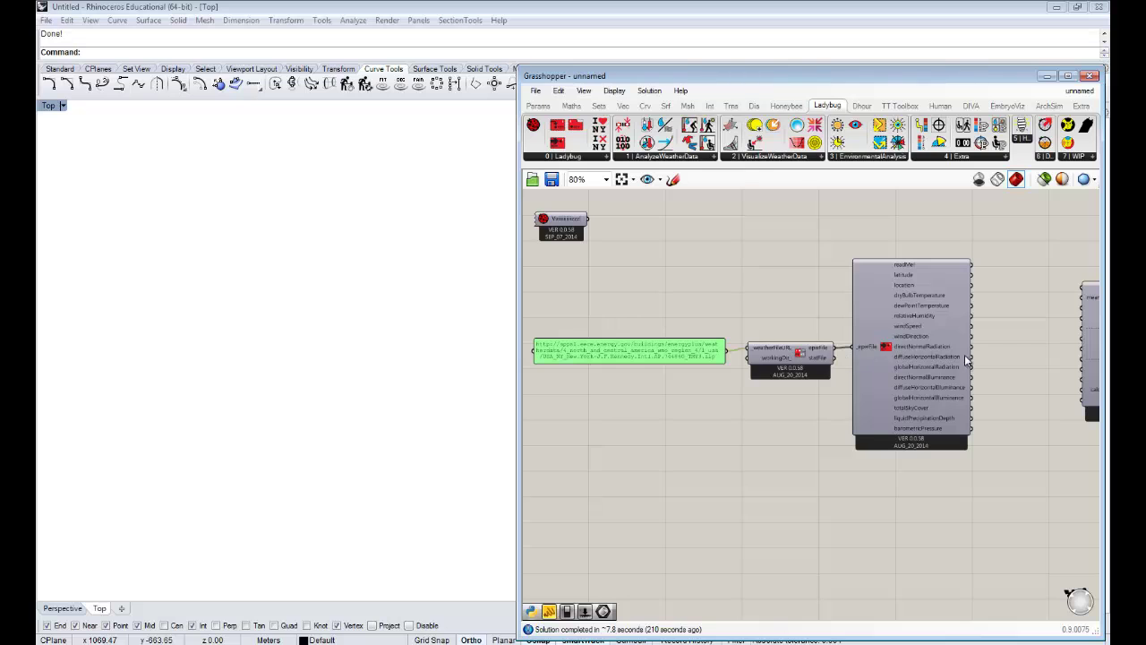
right_drag(965, 356, 878, 357)
right_drag(1012, 357, 908, 353)
scroll(820, 302, up, 1)
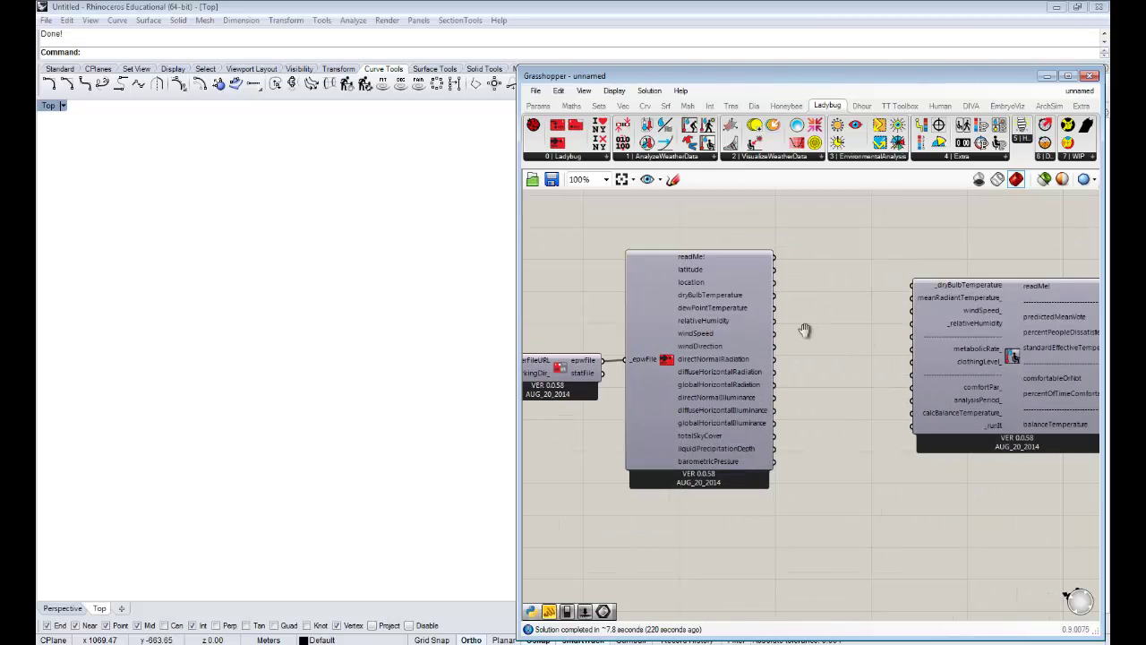
right_drag(804, 330, 737, 324)
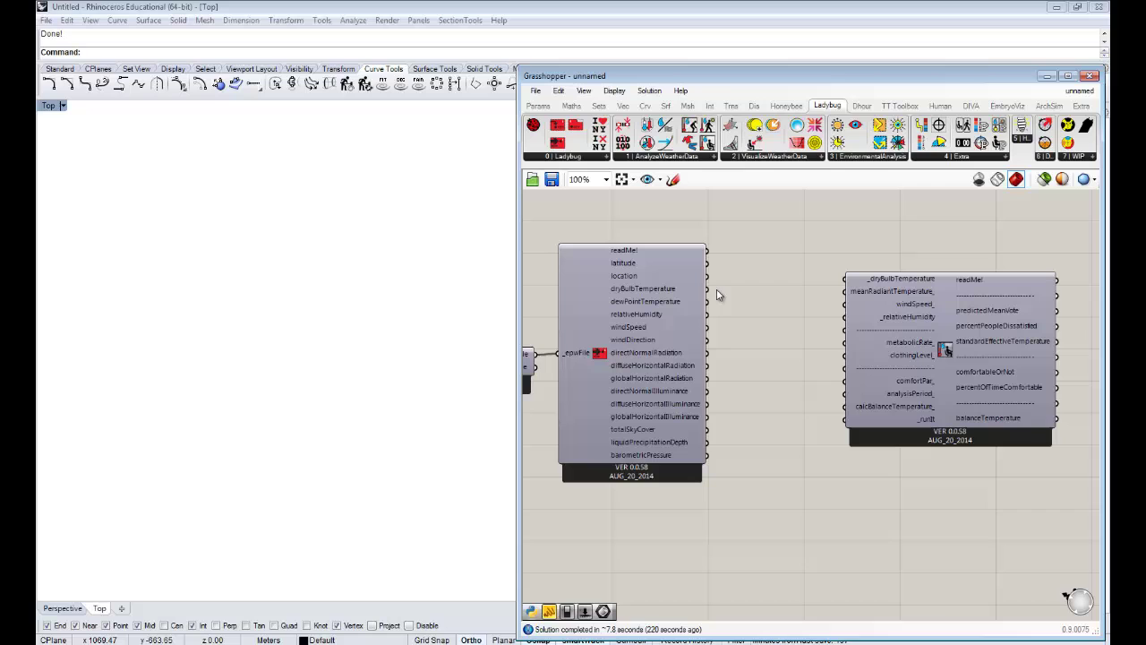
Connect the EPW import's dryBulbTemperature output to the comfort calculator's _dryBulbTemperature input
mouse_move(687, 295)
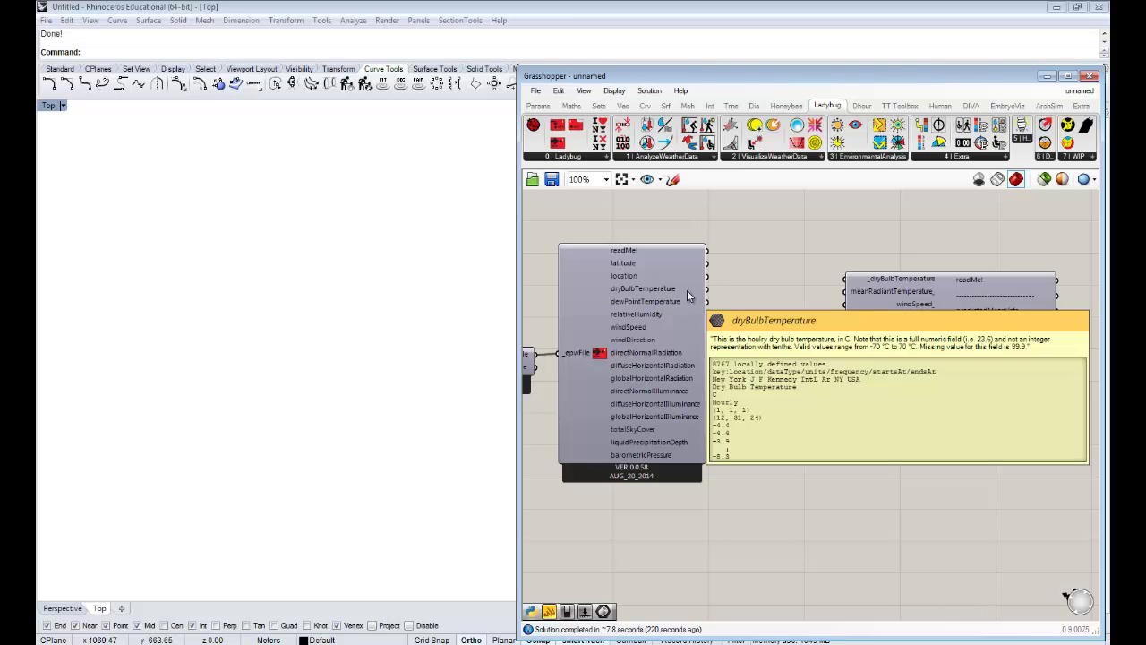
right_drag(768, 299, 719, 292)
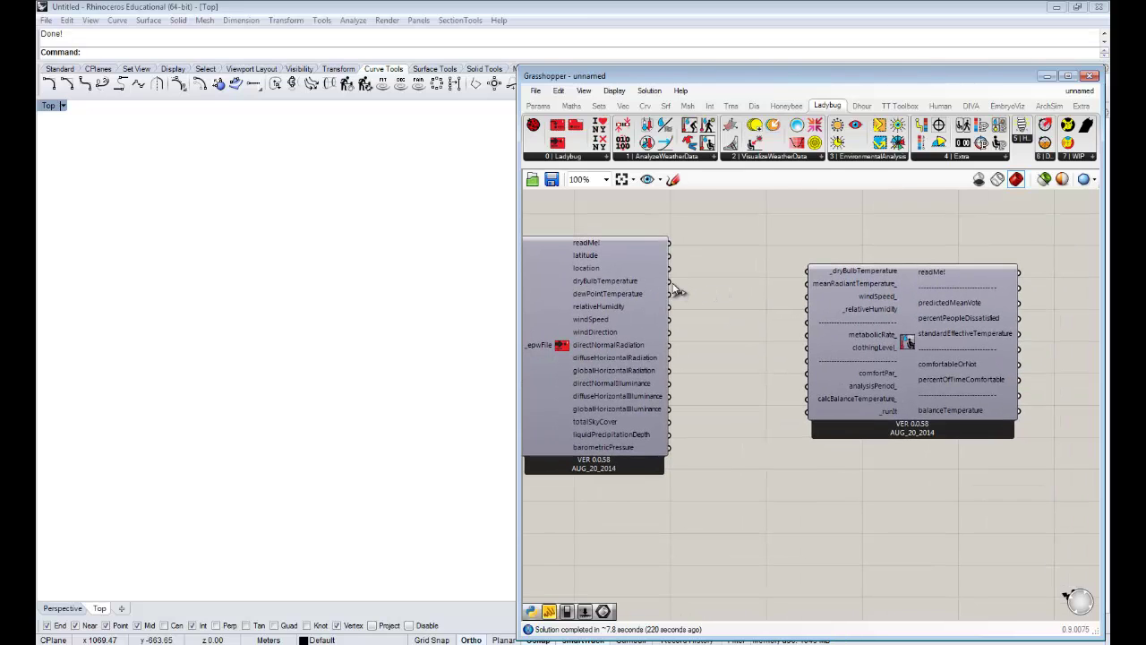
drag(670, 281, 809, 271)
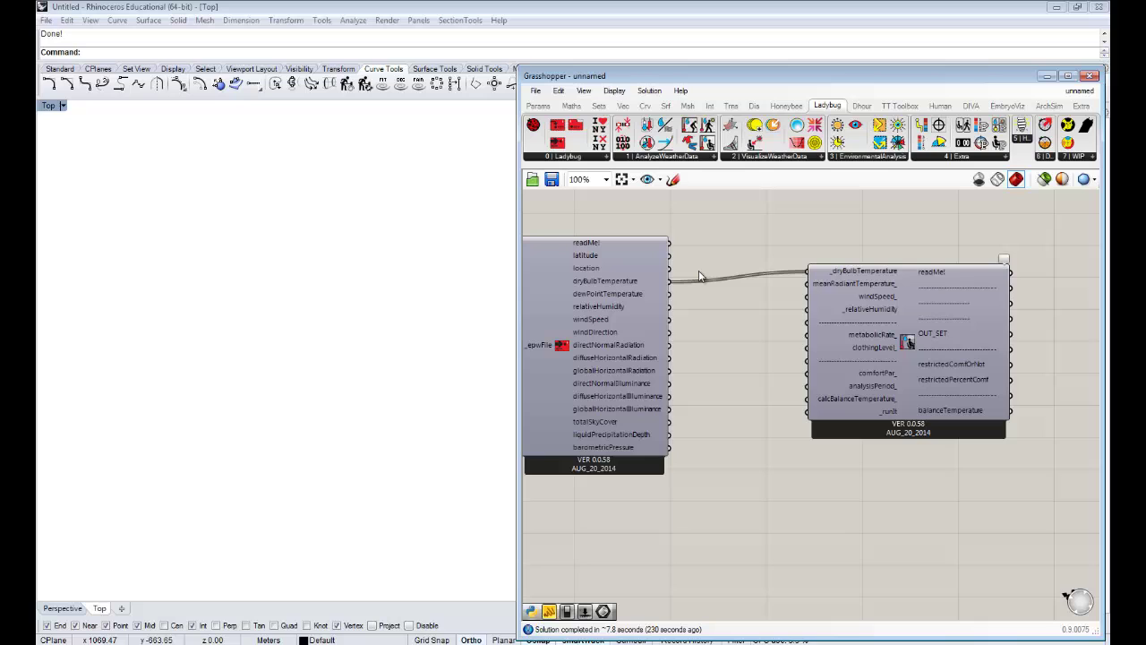
Shift the PMV comfort calculator slightly and read the remarks attached to it
right_drag(959, 387, 873, 382)
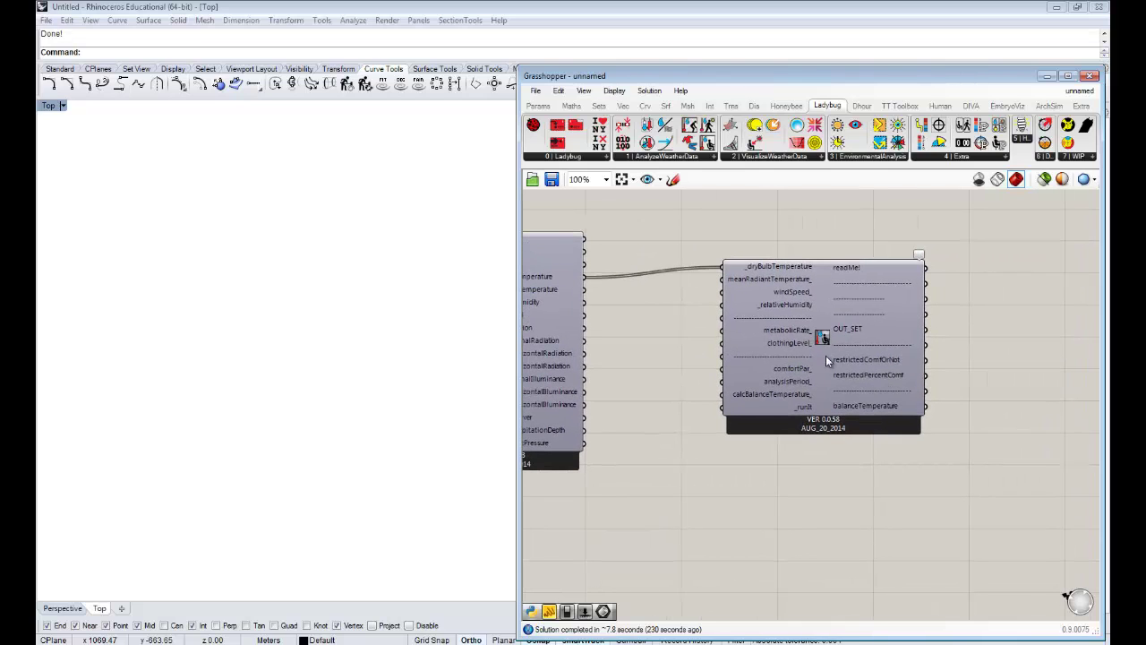
drag(825, 355, 856, 368)
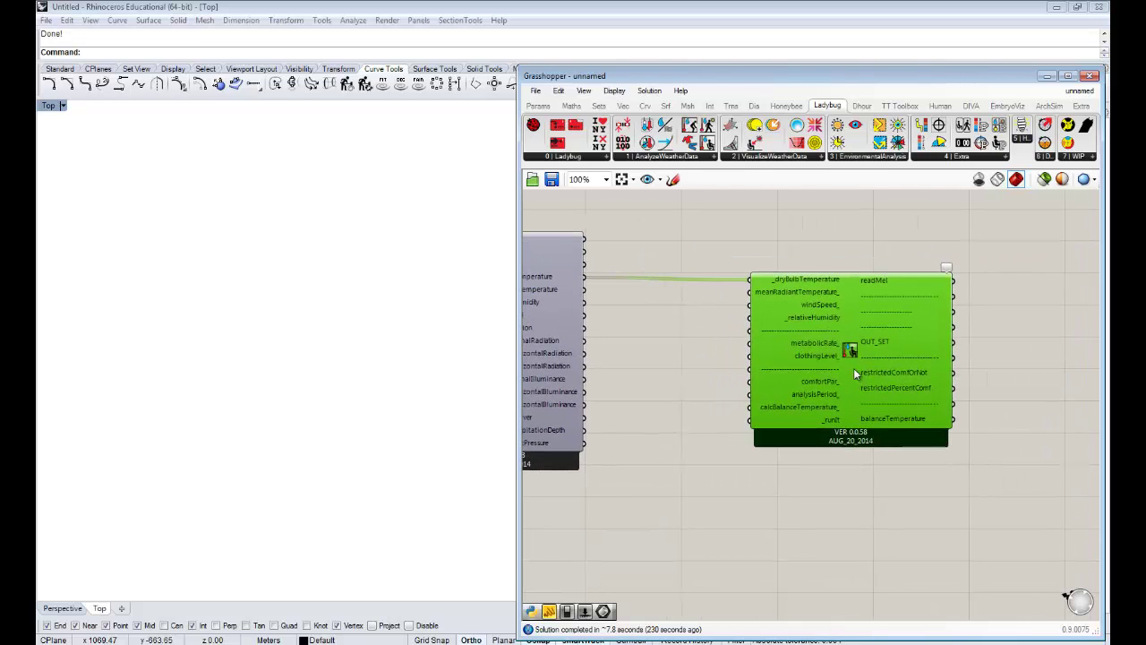
click(949, 269)
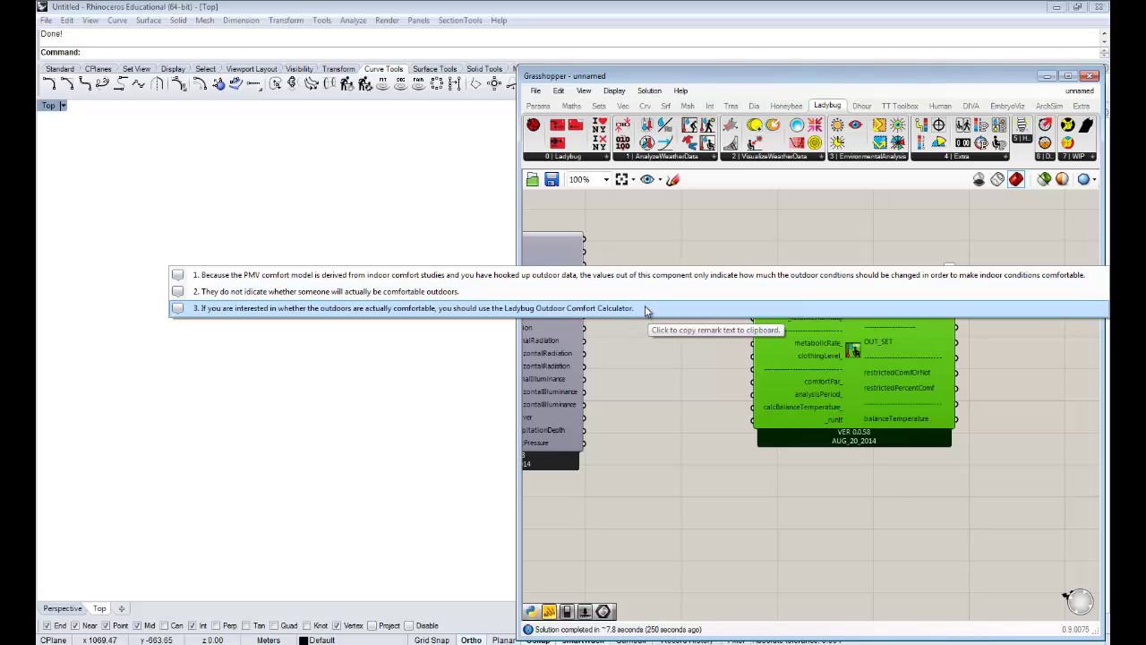
click(680, 258)
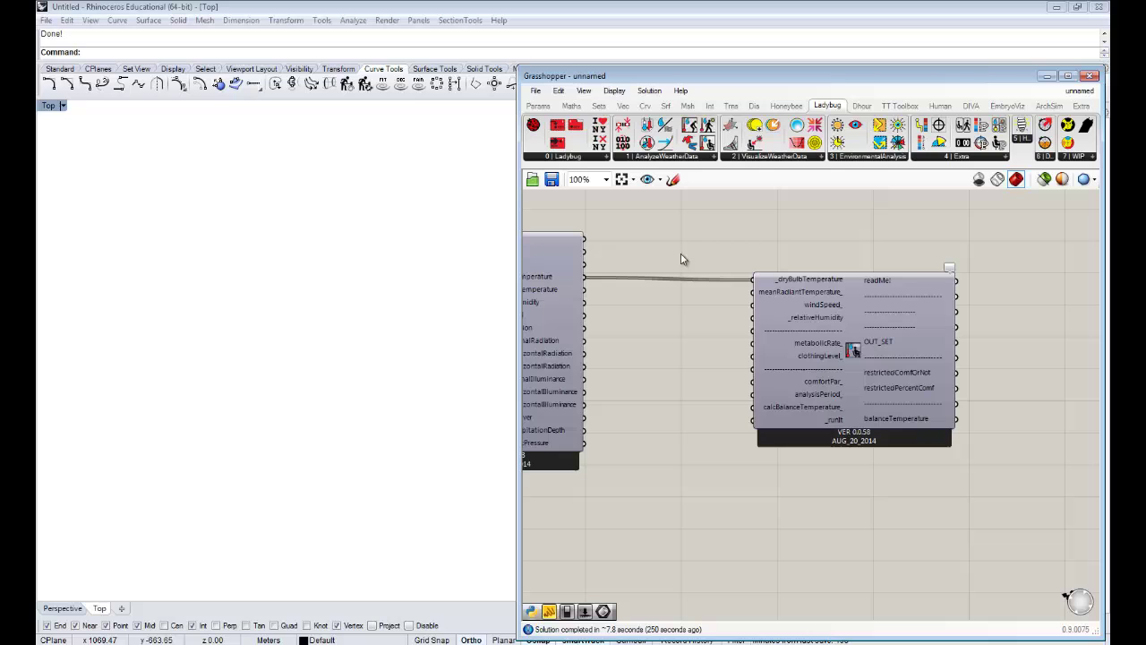
Check the calculator's _dryBulbTemperature input, move the component farther from the EPW import and read its description
mouse_move(767, 284)
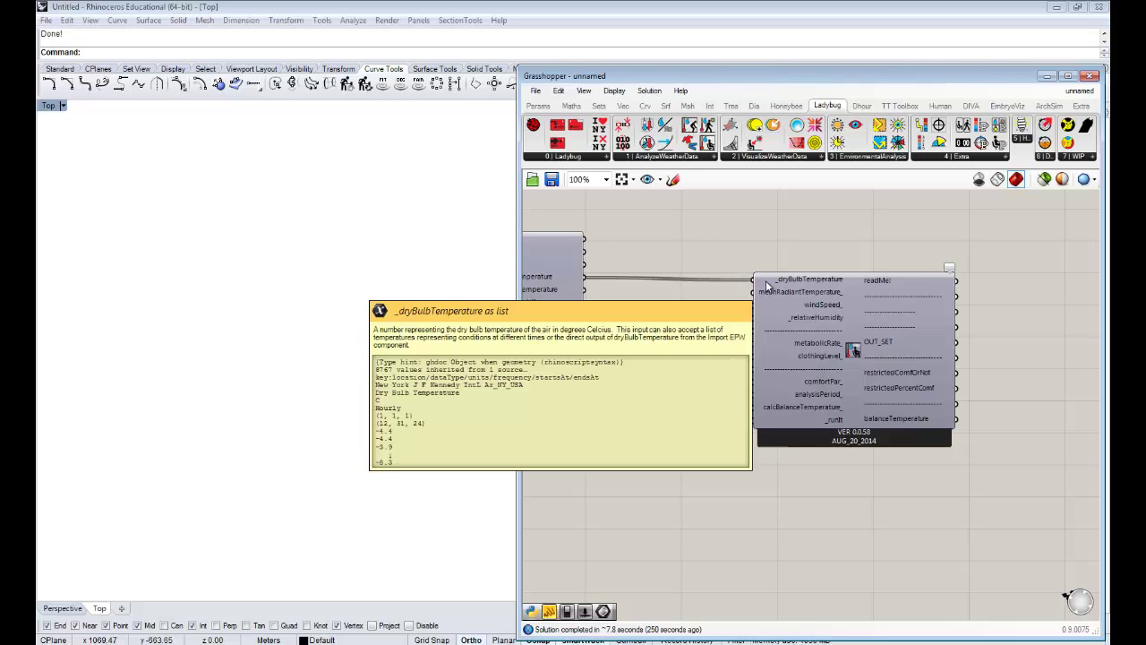
right_drag(878, 396, 890, 364)
drag(890, 364, 911, 390)
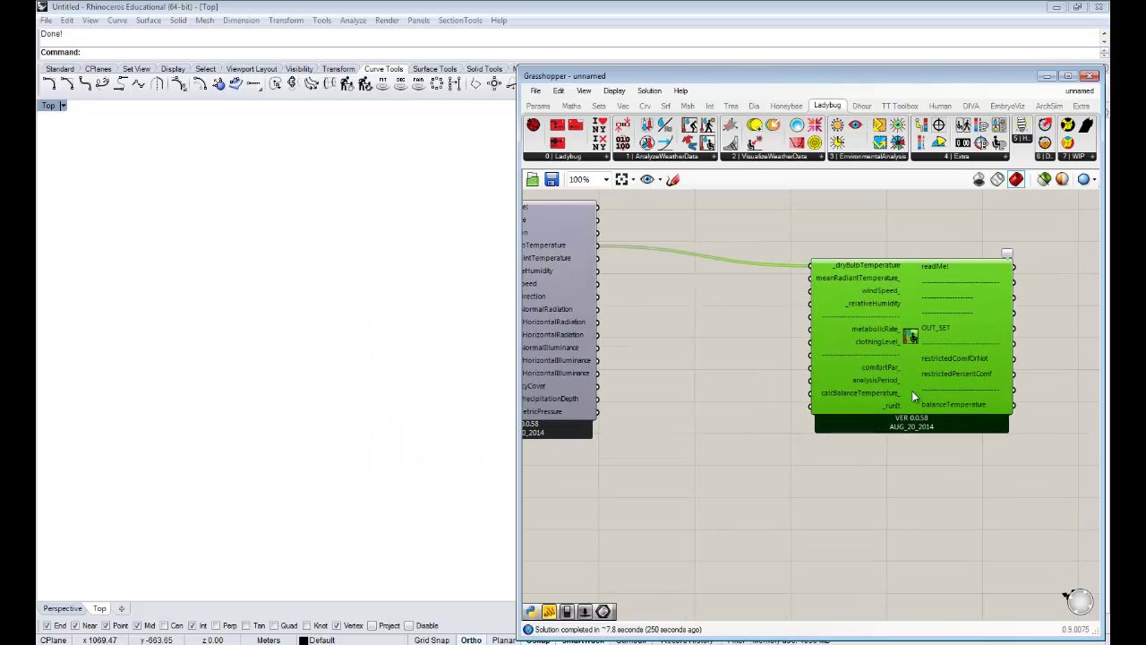
click(840, 473)
right_drag(936, 457, 910, 456)
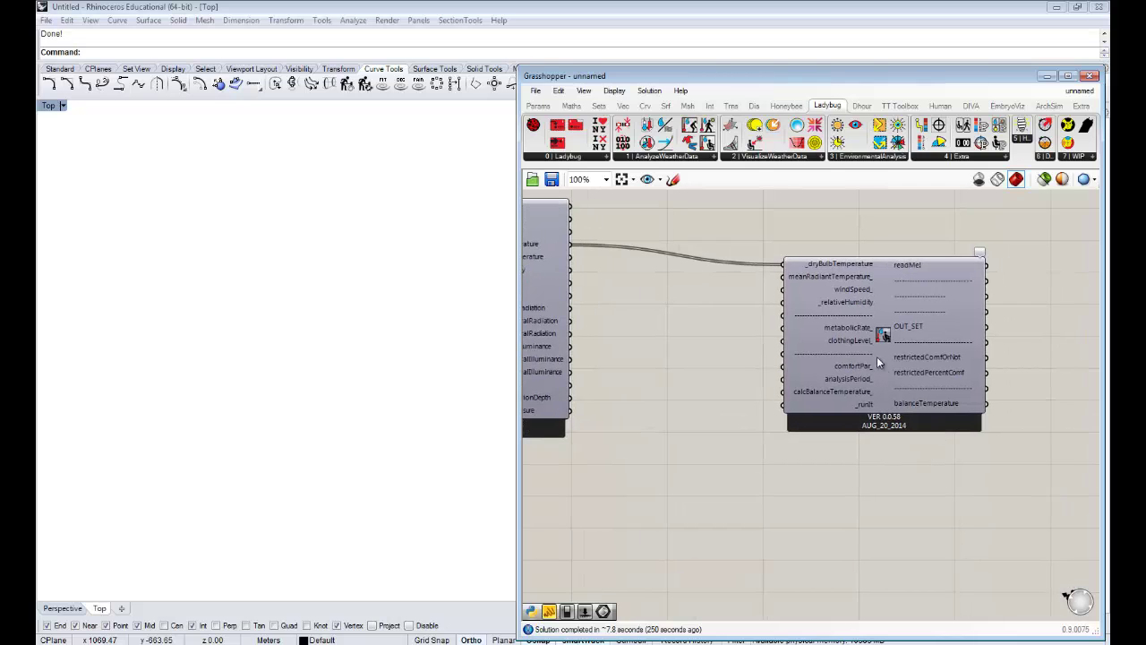
drag(876, 356, 892, 362)
mouse_move(892, 362)
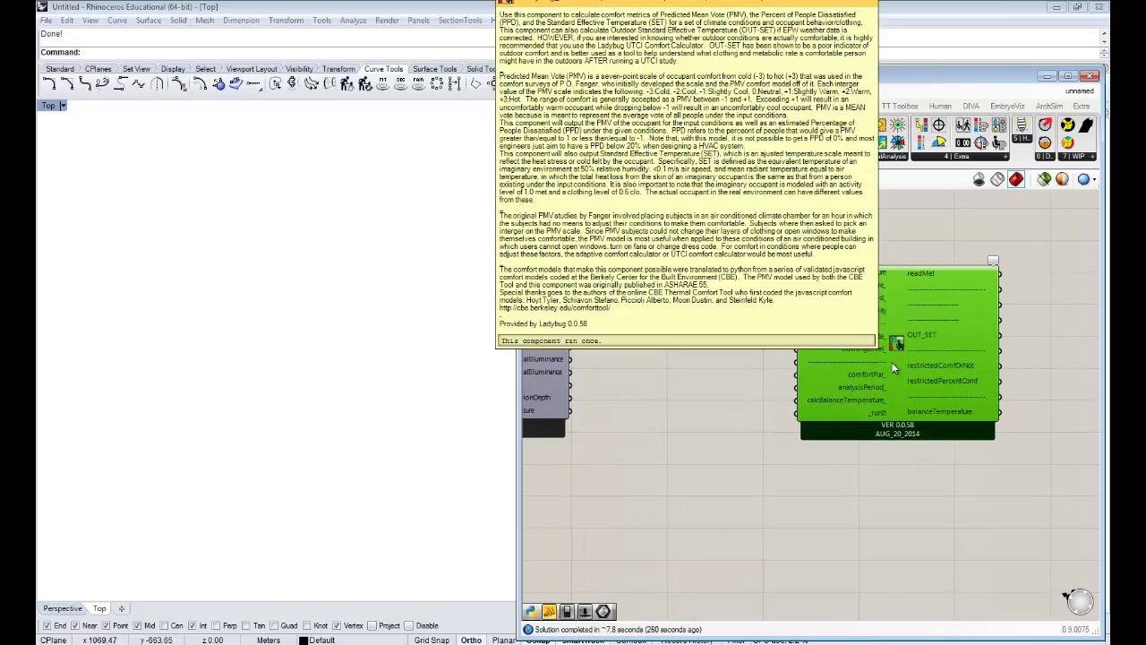
Connect the EPW import's relativeHumidity output to the comfort calculator's _relativeHumidity input
right_drag(938, 411, 942, 452)
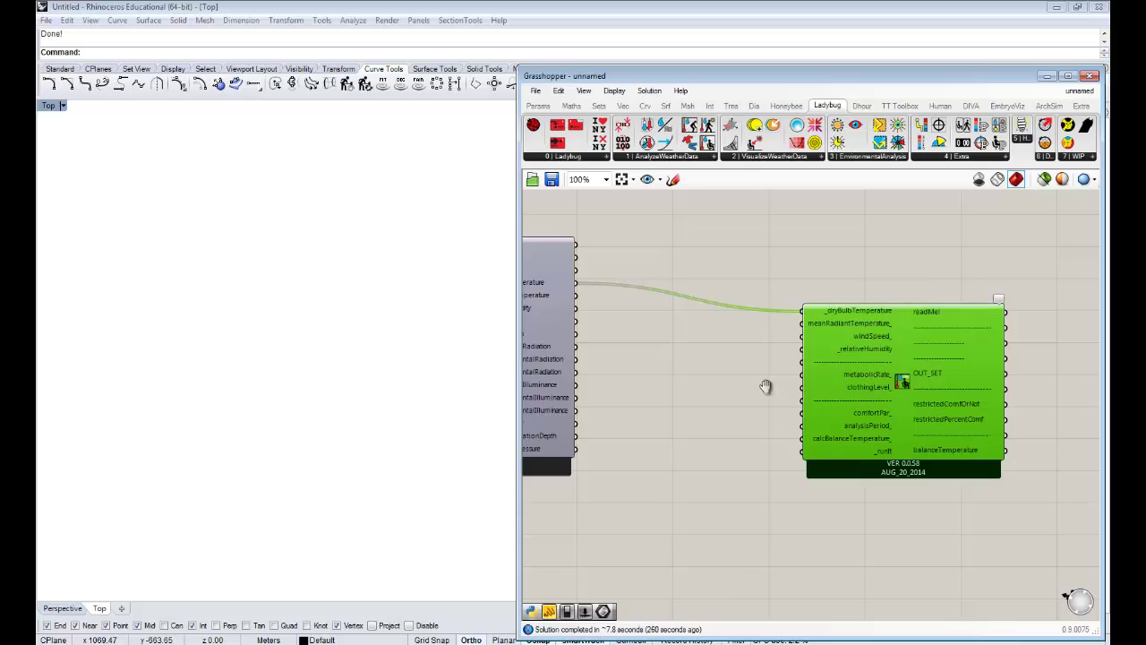
mouse_move(766, 386)
right_down()
mouse_move(795, 378)
mouse_move(777, 404)
right_up()
mouse_move(912, 313)
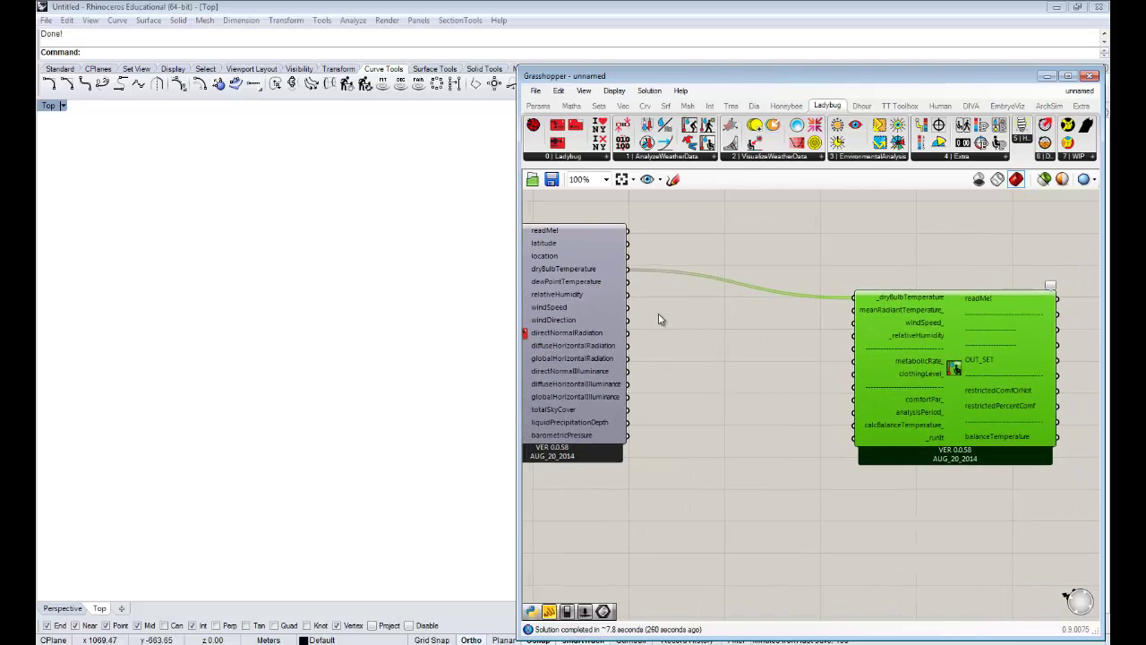
drag(628, 294, 855, 335)
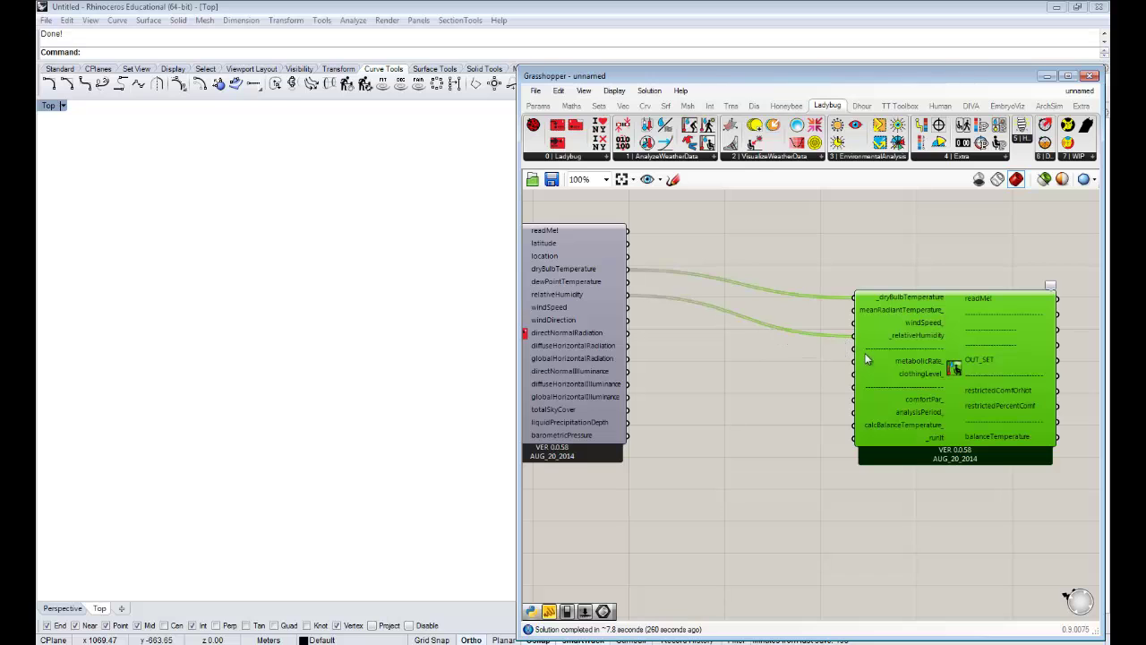
Examine the PMV comfort calculator's output list at close range, including OUT_SET and the restricted comfort outputs
right_drag(866, 358, 763, 365)
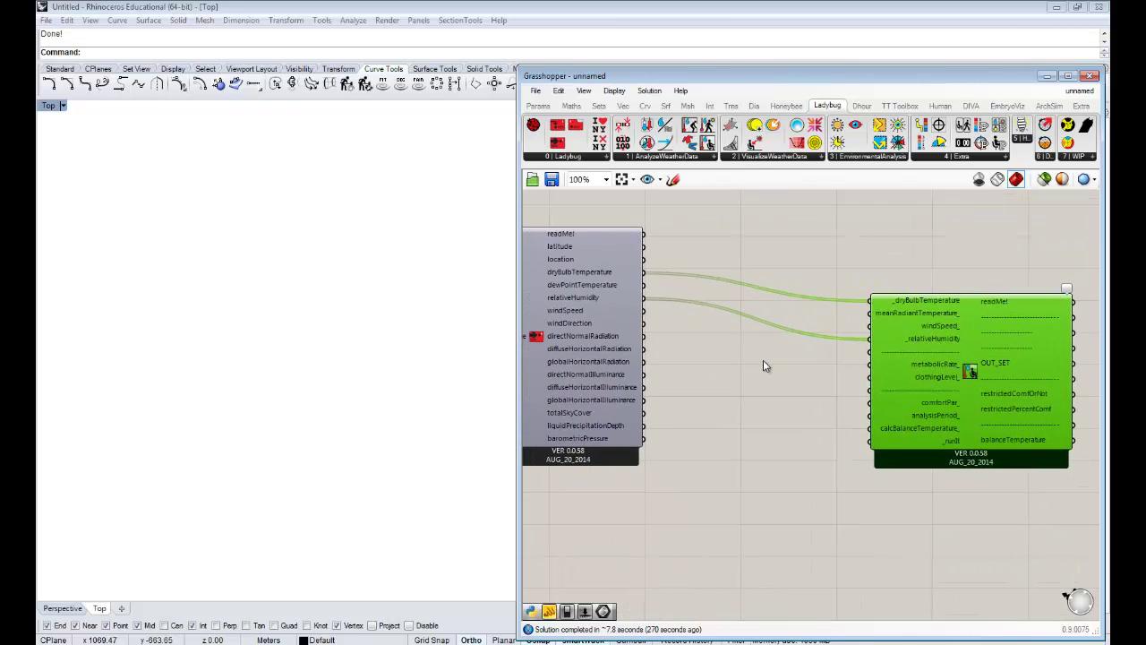
right_drag(936, 349, 816, 325)
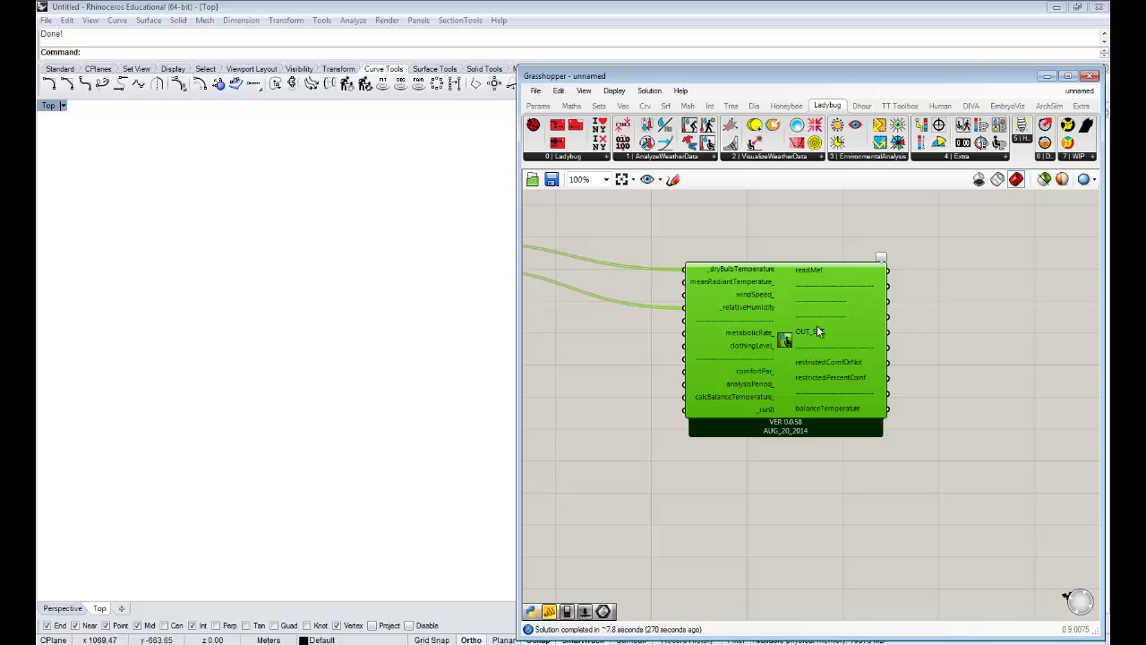
scroll(824, 317, up, 3)
scroll(833, 308, up, 1)
click(922, 324)
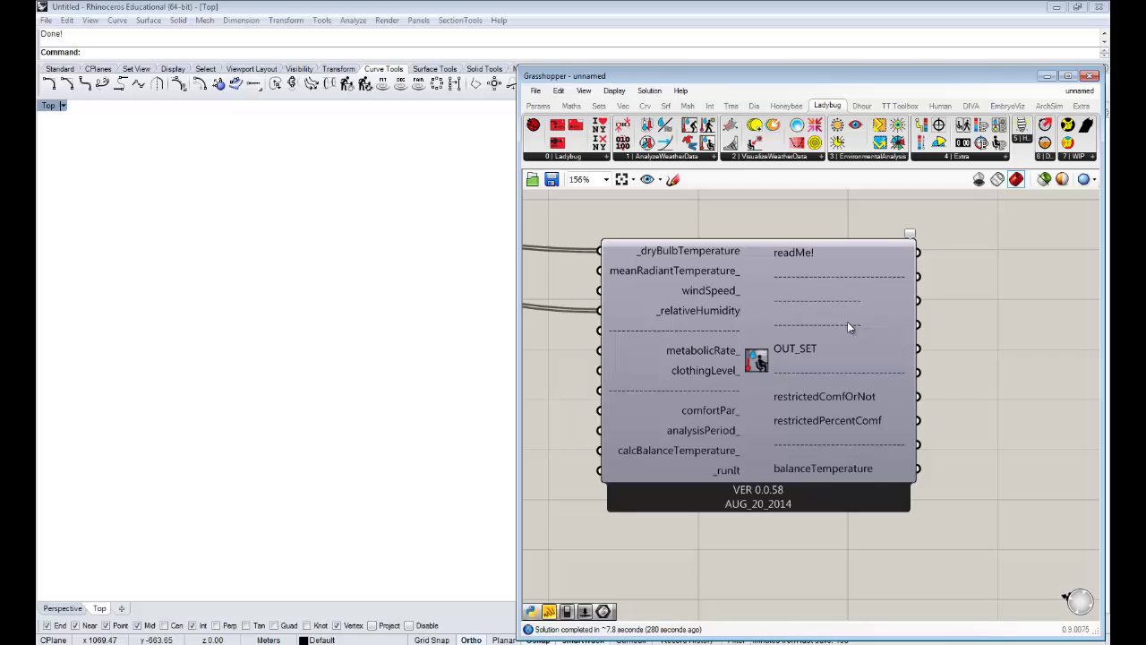
right_drag(932, 326, 902, 338)
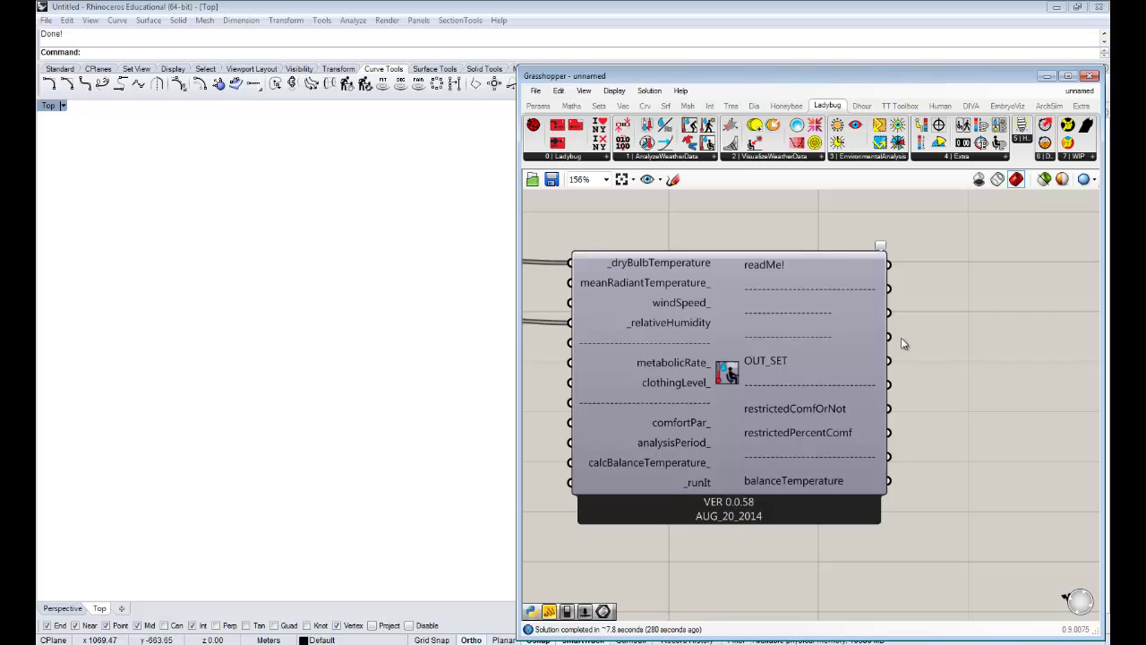
Read the description of the comfort calculator's OUT_SET output
mouse_move(800, 361)
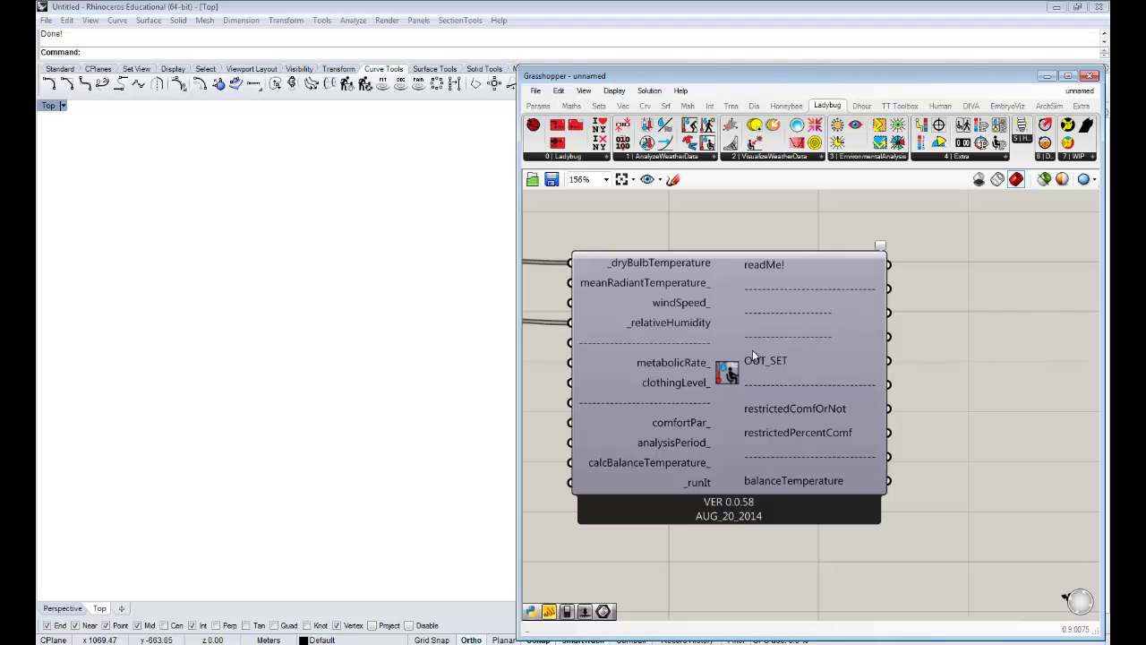
mouse_move(756, 362)
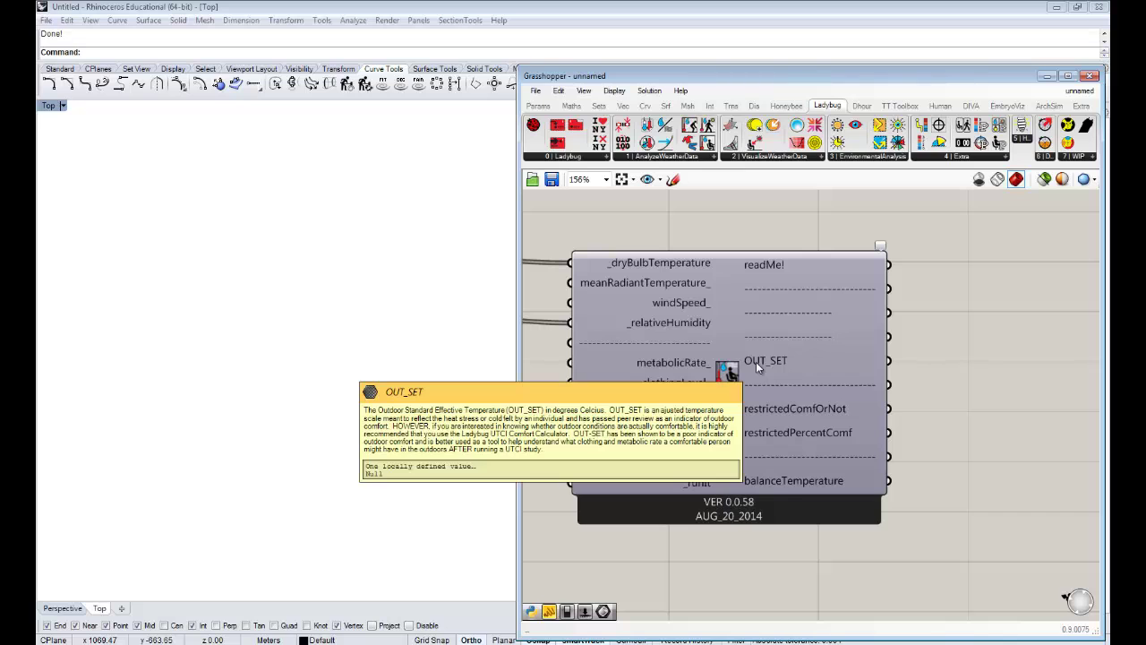
right_drag(794, 383, 930, 380)
scroll(930, 380, down, 1)
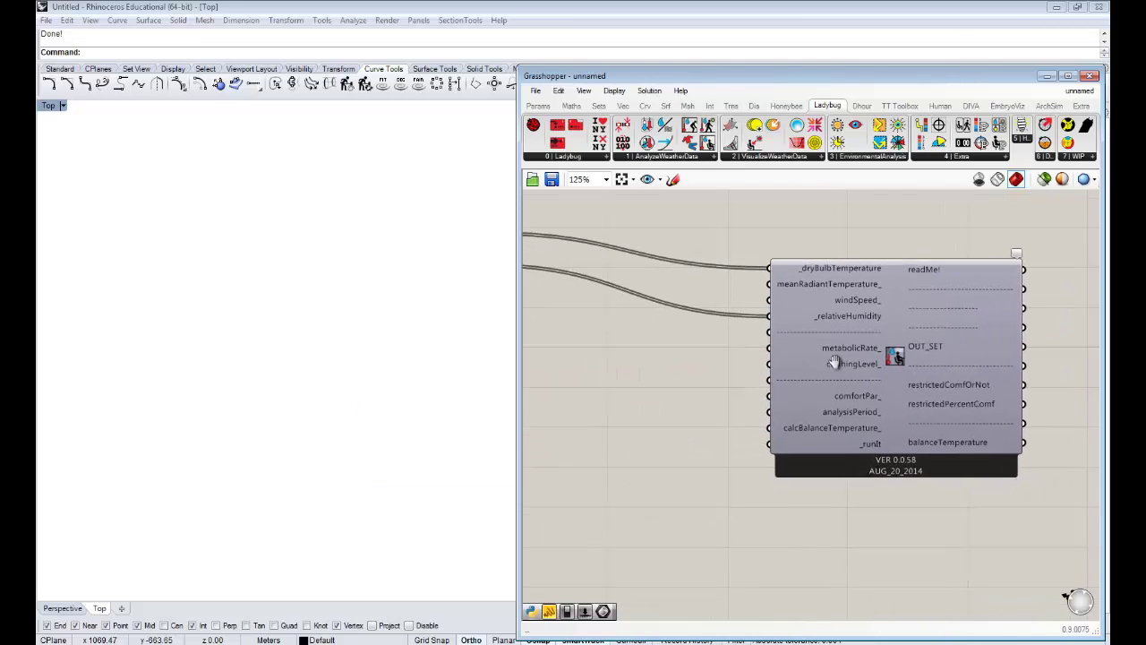
Place a Ladybug ActivitiesList beside the comfort calculator's metabolicRate_ input and set it to Walking 4mph
mouse_move(834, 362)
right_down()
mouse_move(877, 360)
mouse_move(826, 358)
right_up()
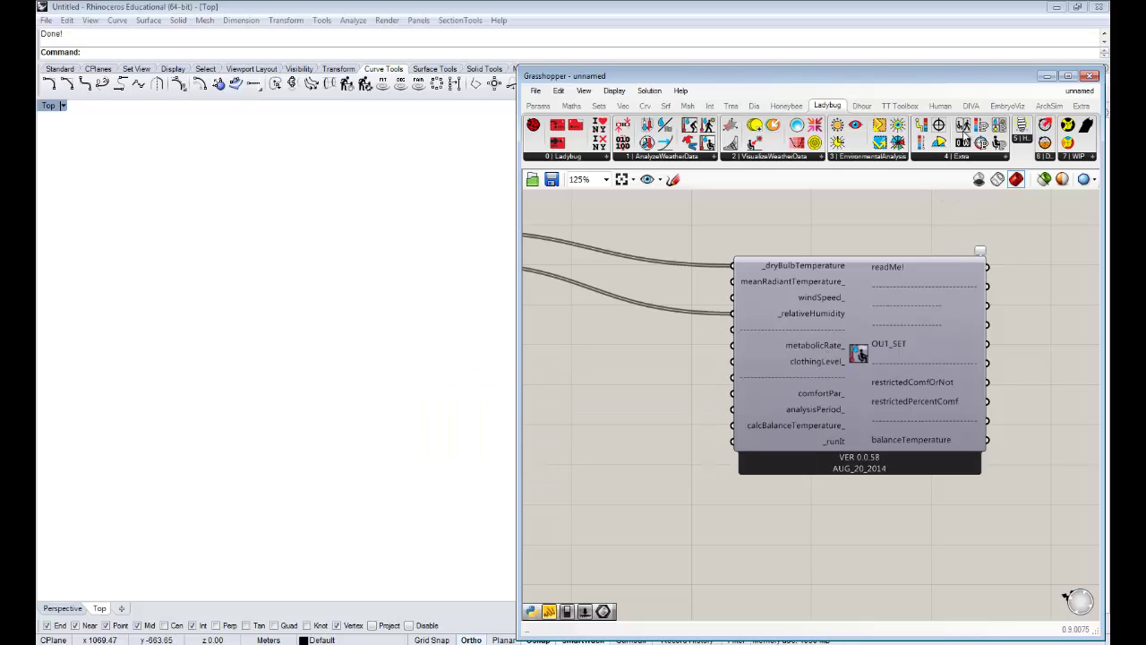
drag(963, 124, 617, 346)
right_drag(672, 348, 763, 310)
click(771, 326)
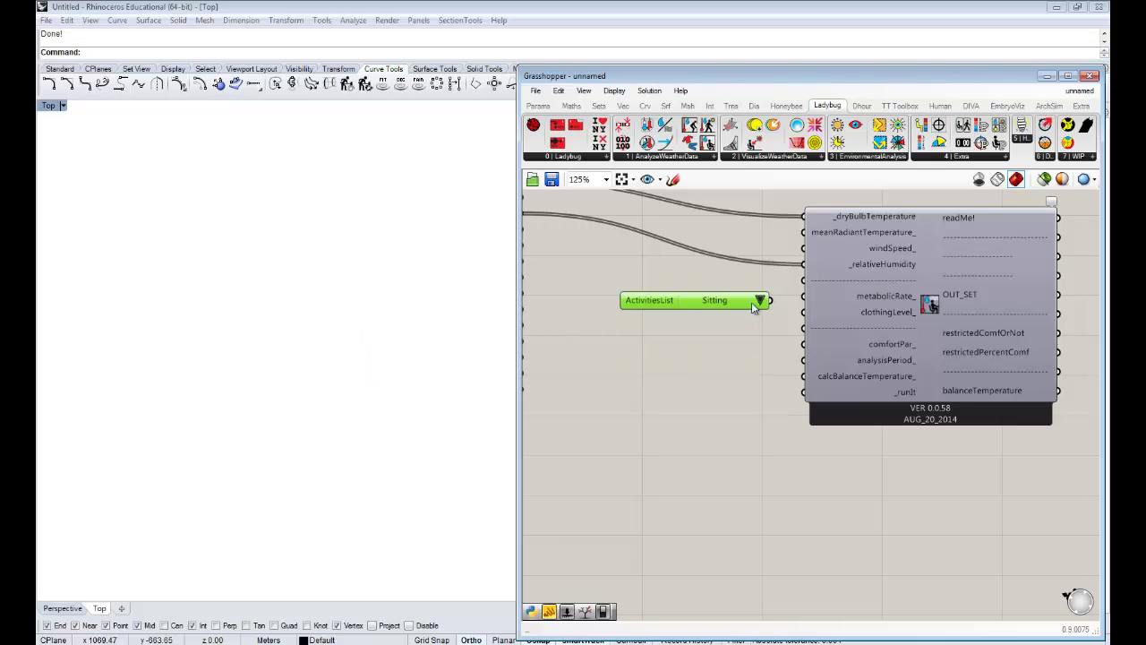
click(760, 301)
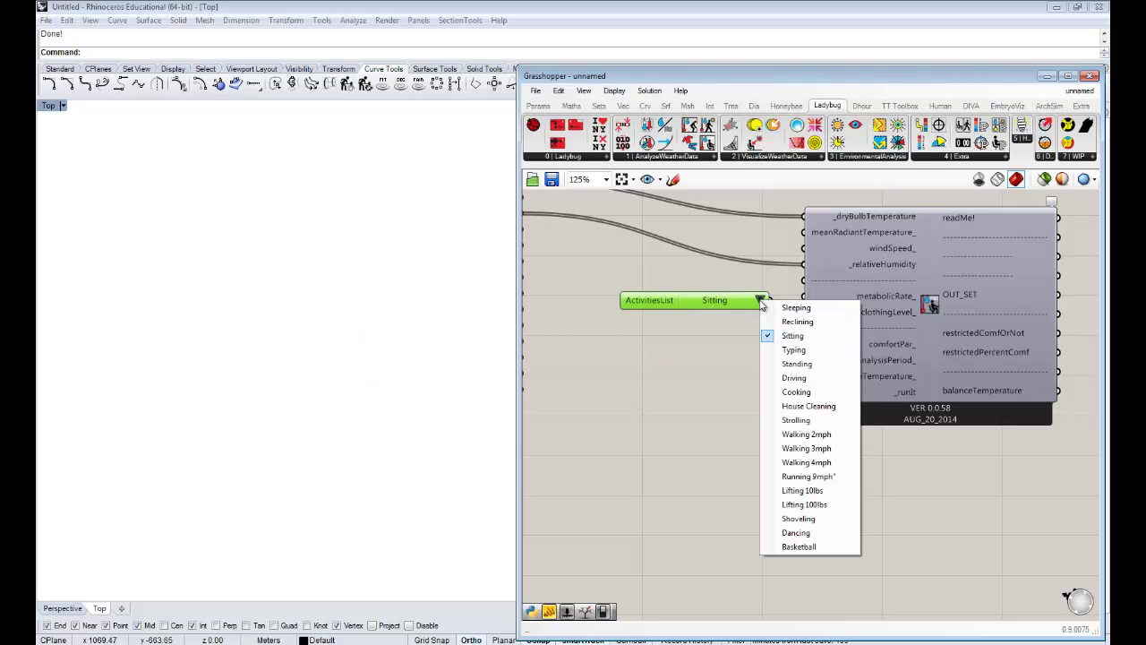
click(801, 463)
drag(651, 300, 633, 300)
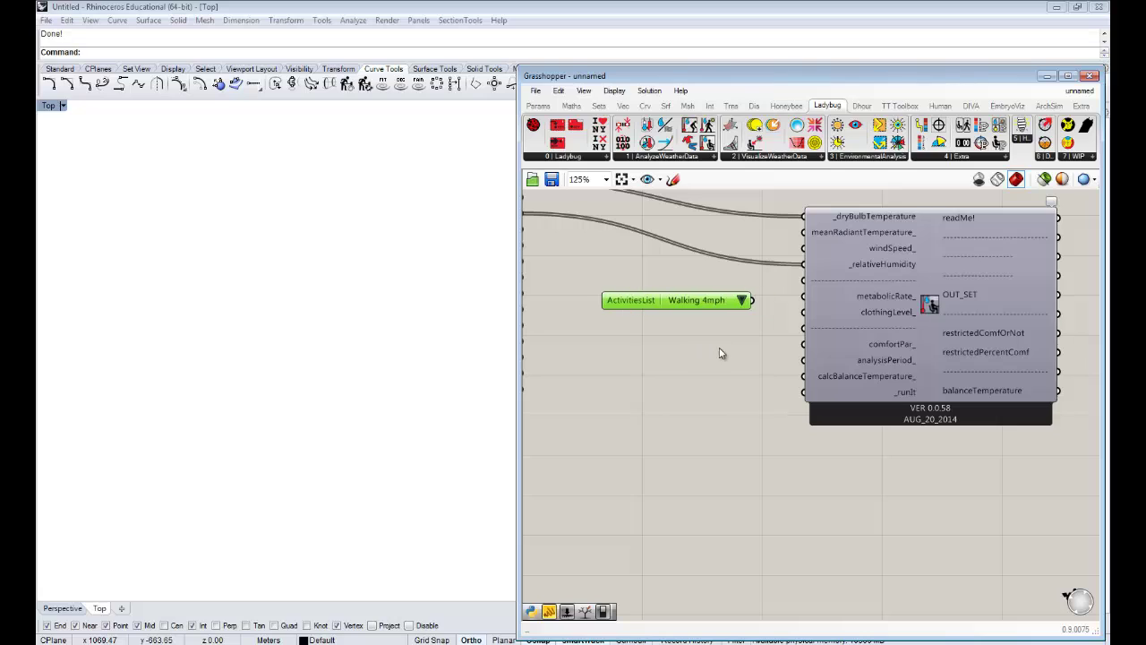
Connect the ActivitiesList to the comfort calculator's metabolicRate_ input and adjust the list's position slightly
drag(753, 300, 799, 299)
right_drag(786, 348, 835, 351)
drag(684, 300, 686, 302)
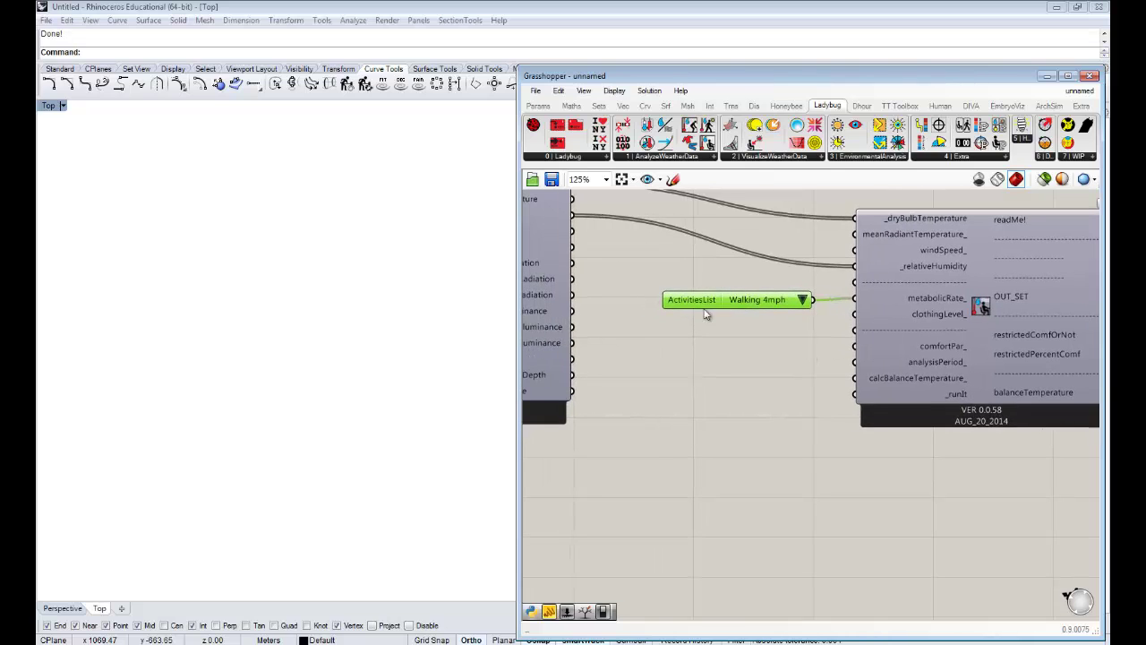
right_drag(706, 312, 689, 322)
mouse_move(739, 311)
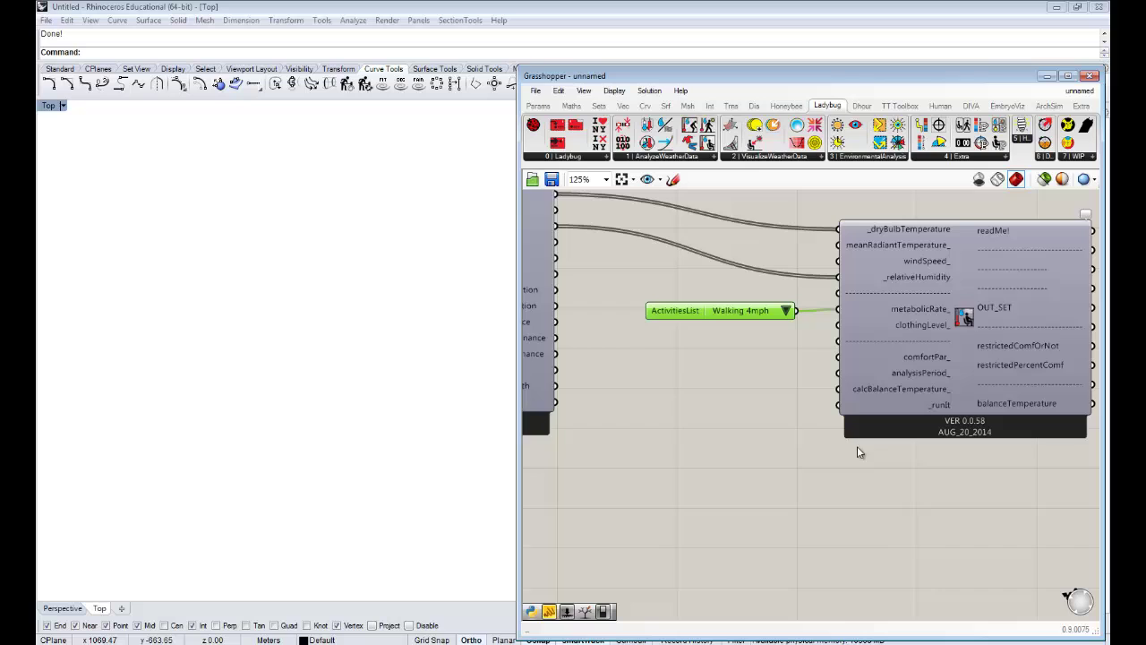
Move the ActivitiesList and the PMV comfort calculator together farther from the EPW import to free up canvas space
mouse_move(857, 451)
right_down()
mouse_move(824, 448)
mouse_move(860, 450)
right_up()
scroll(860, 451, down, 1)
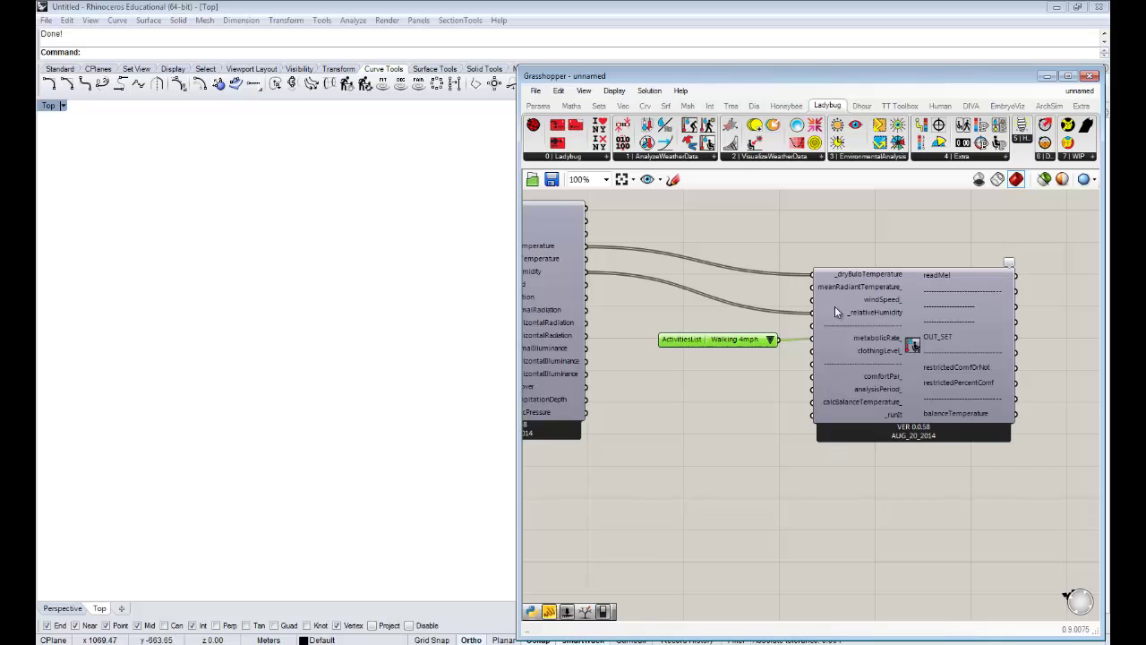
right_drag(709, 361, 806, 375)
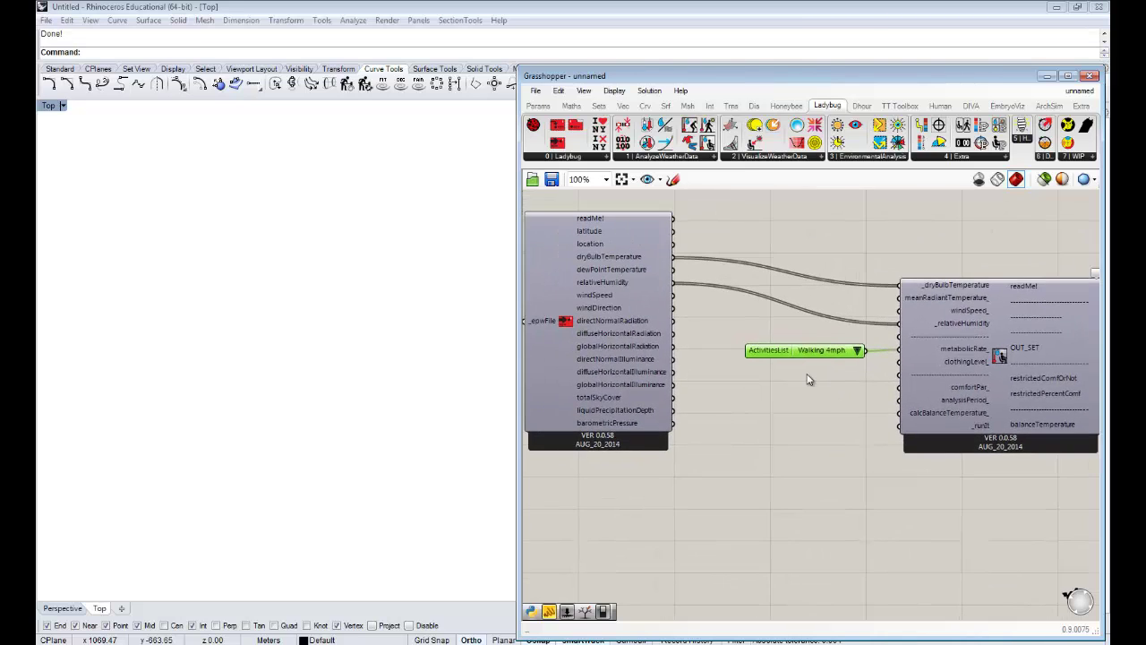
right_drag(906, 394, 779, 353)
click(843, 419)
drag(845, 419, 680, 298)
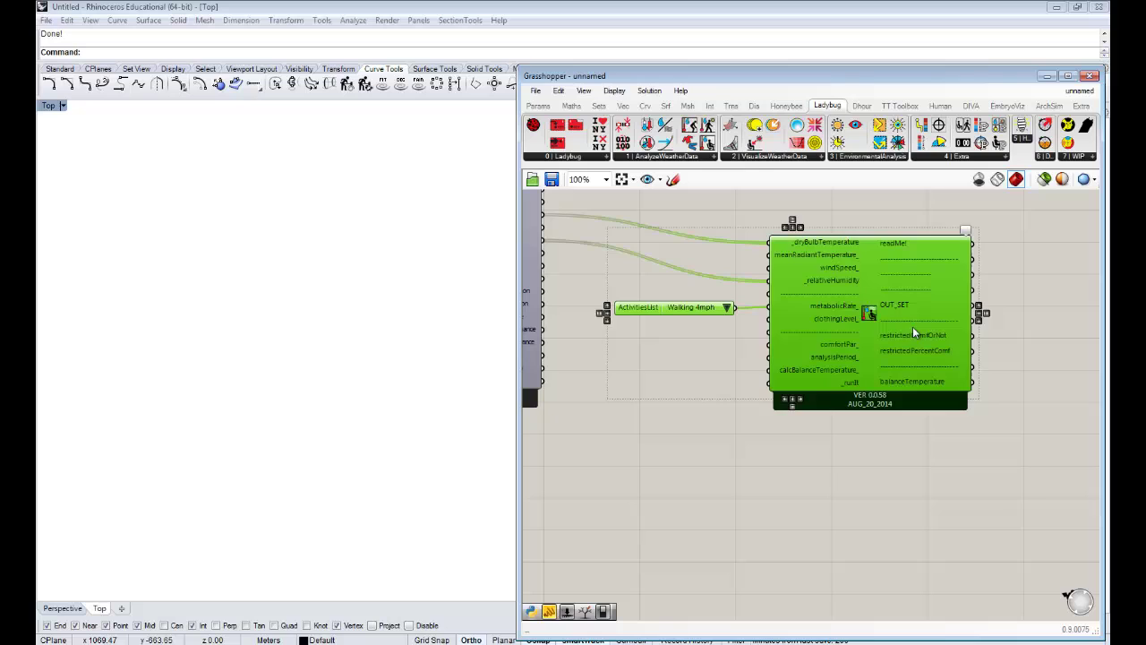
drag(912, 327, 1040, 315)
click(863, 463)
right_drag(851, 441, 865, 447)
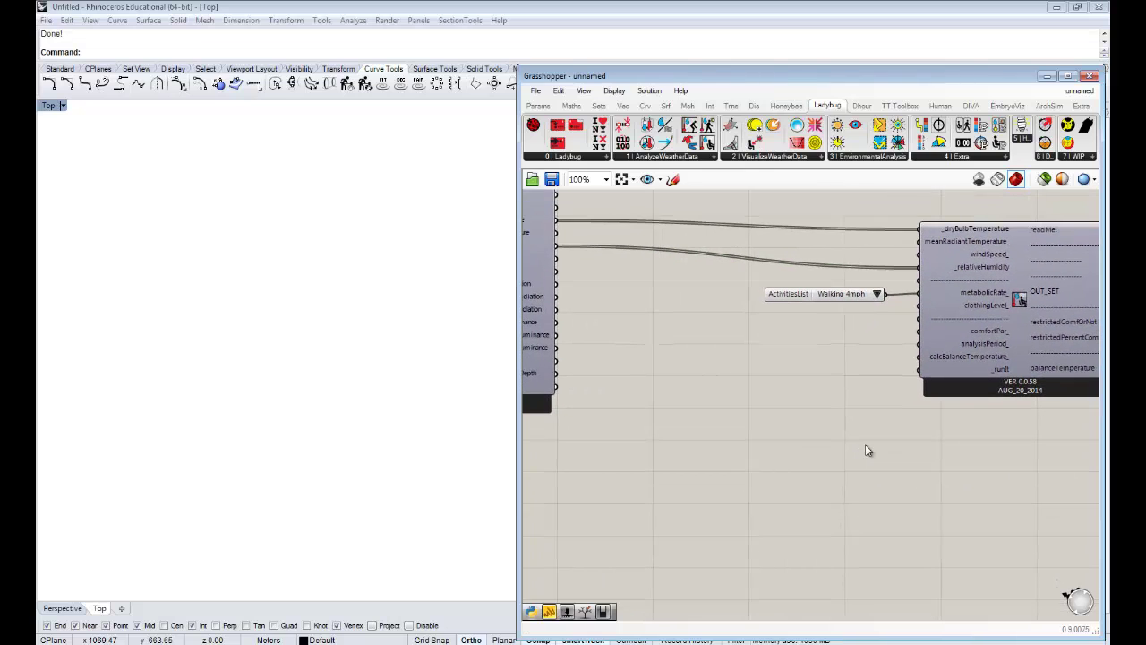
Temporarily place the UTCI comfort calculator below the weather data wires to view its inputs, and delete it
click(708, 127)
click(781, 458)
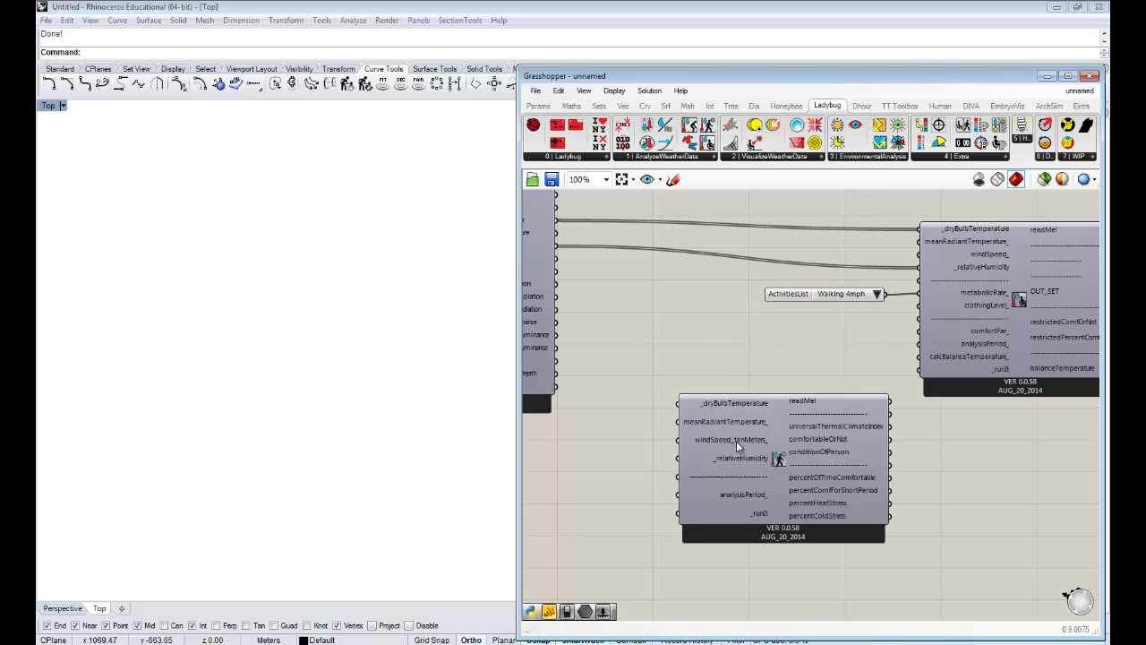
right_drag(737, 440, 934, 475)
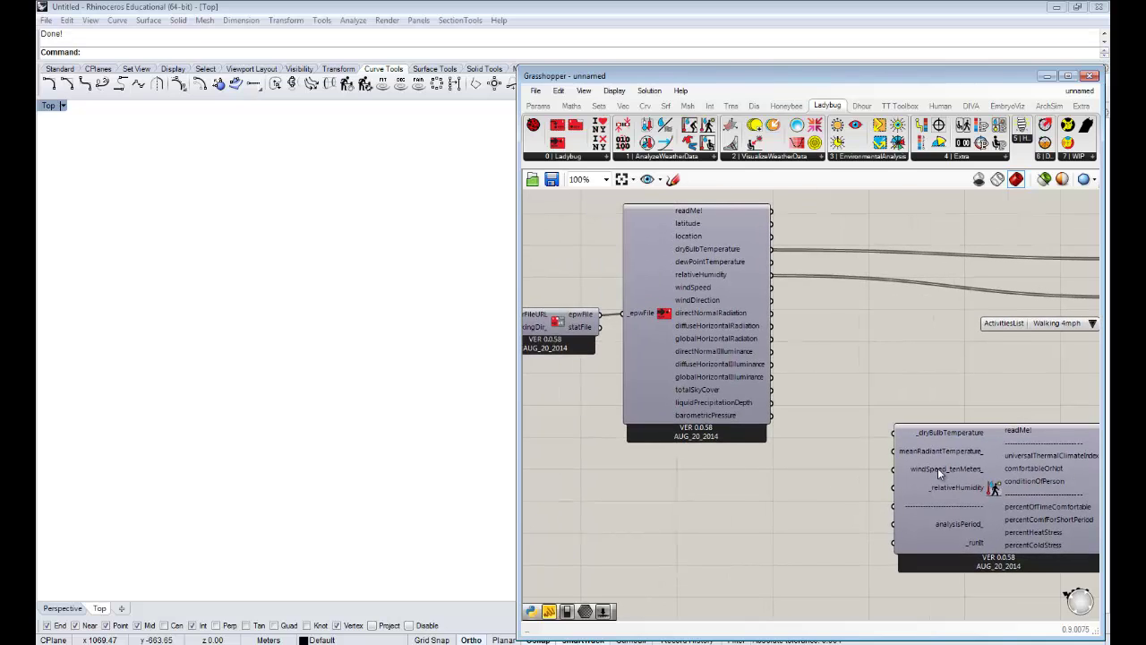
mouse_move(937, 468)
mouse_down()
mouse_move(877, 441)
mouse_move(927, 476)
mouse_up()
right_drag(928, 483, 879, 486)
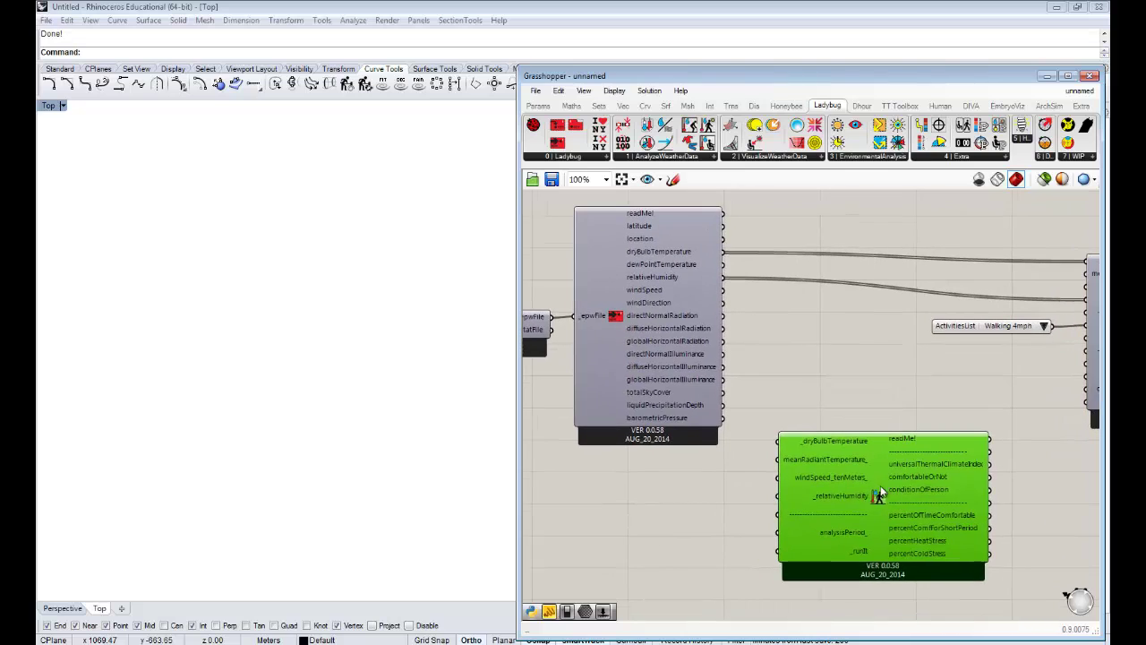
click(907, 416)
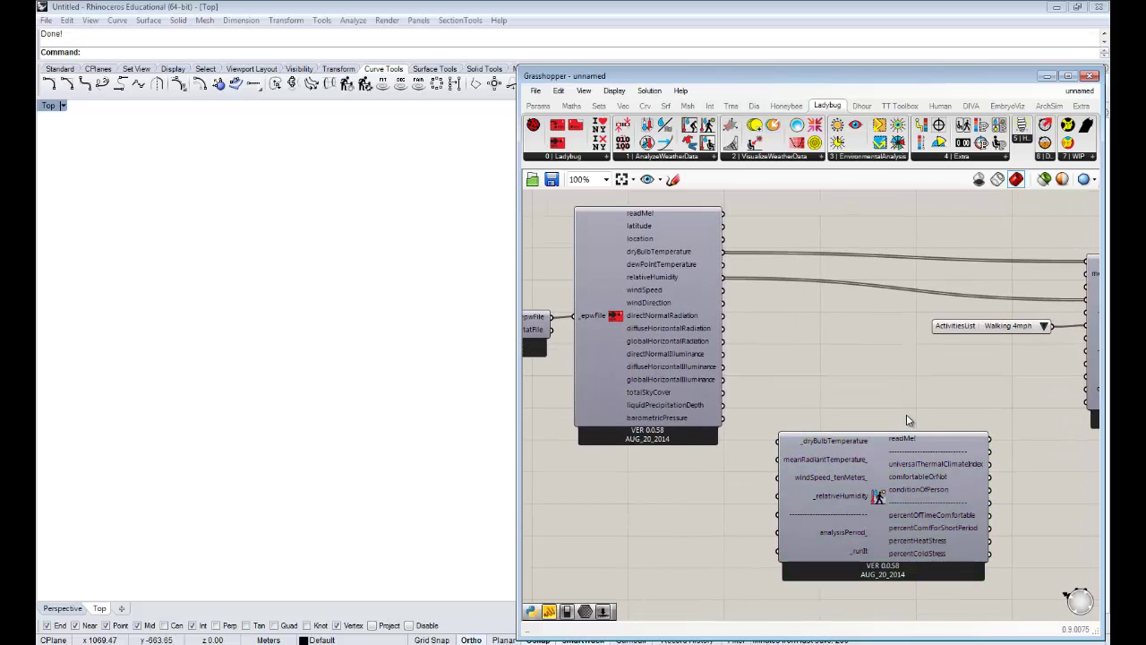
click(880, 482)
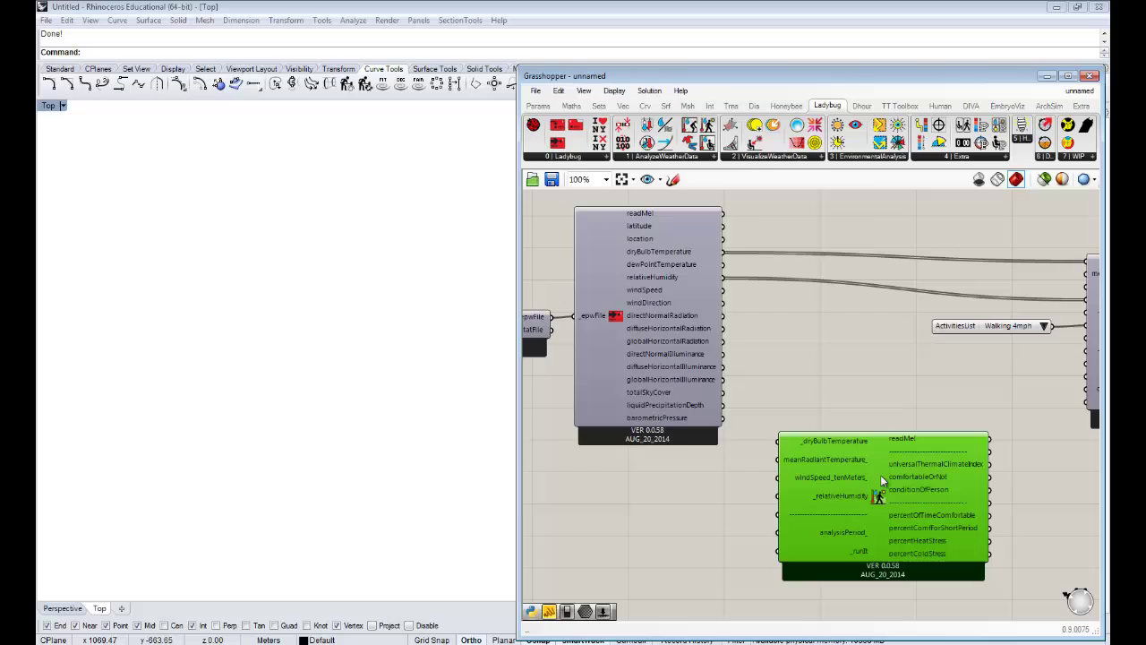
key(Delete)
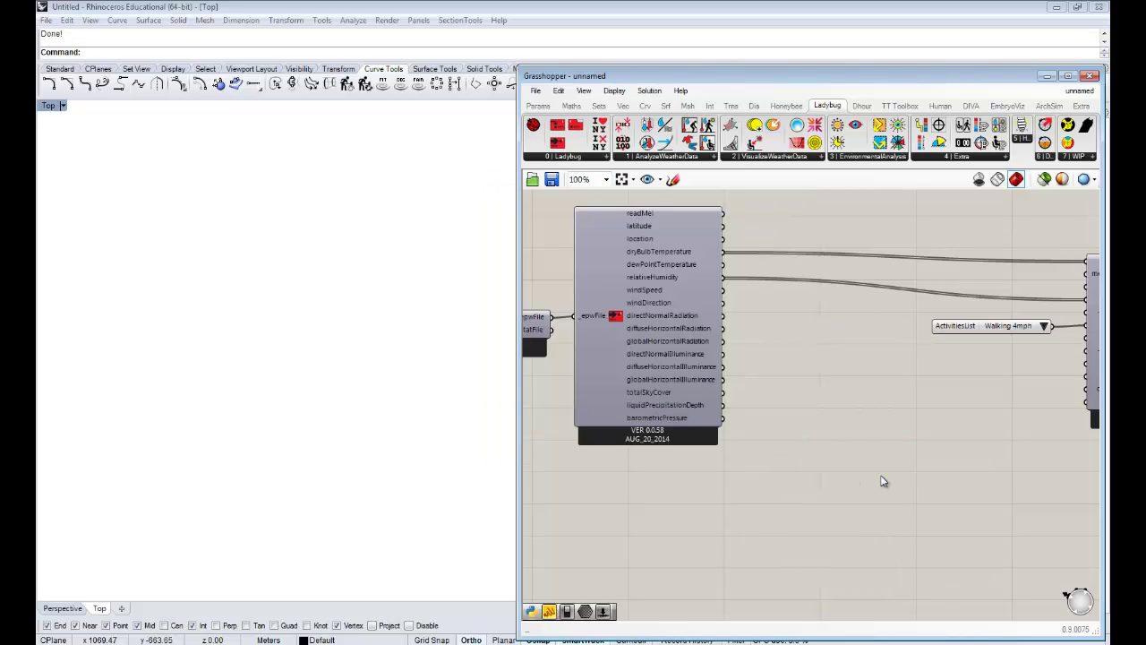
Place Ladybug's wind profile component in the free space between the EPW import and the PMV comfort calculator
right_drag(896, 430, 719, 410)
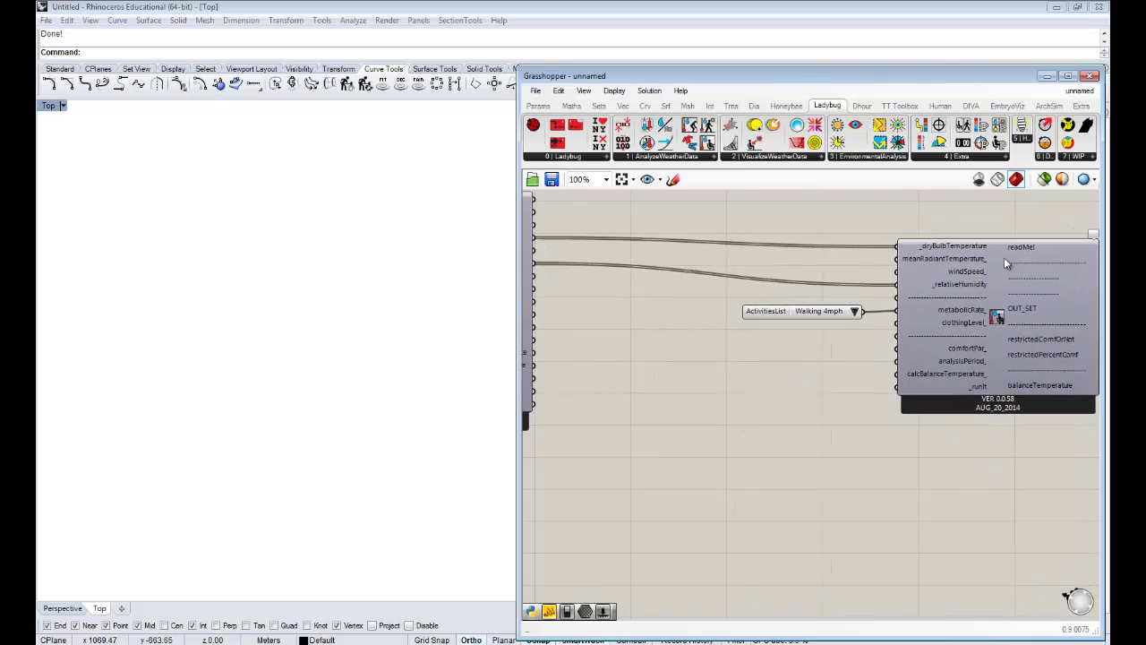
right_drag(931, 284, 793, 338)
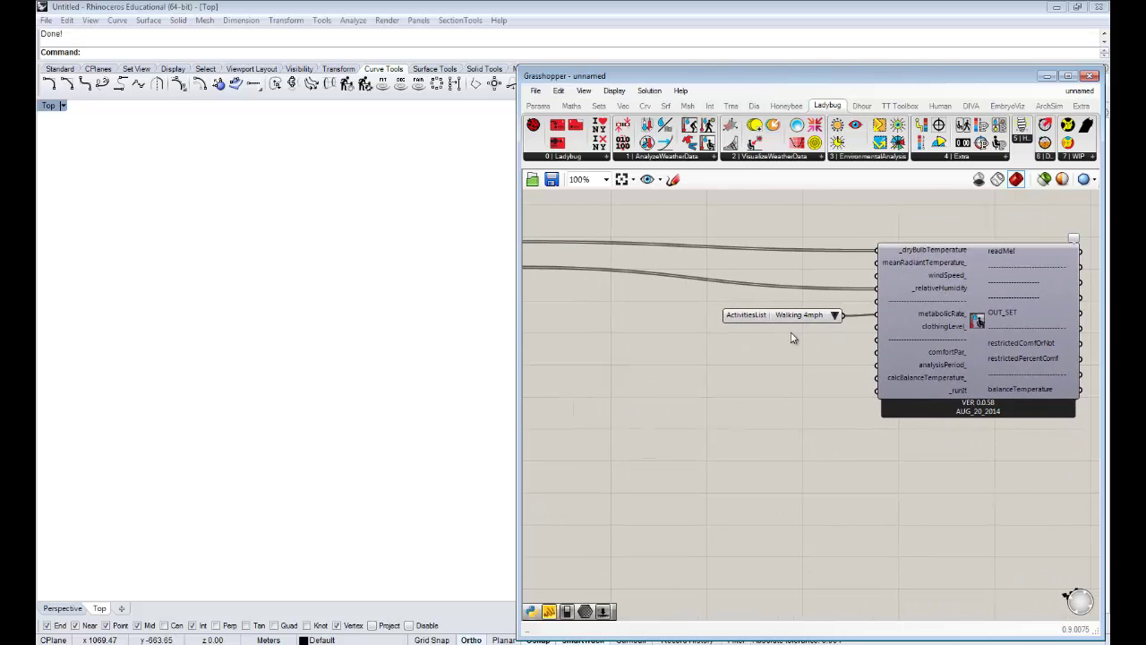
right_drag(737, 384, 882, 359)
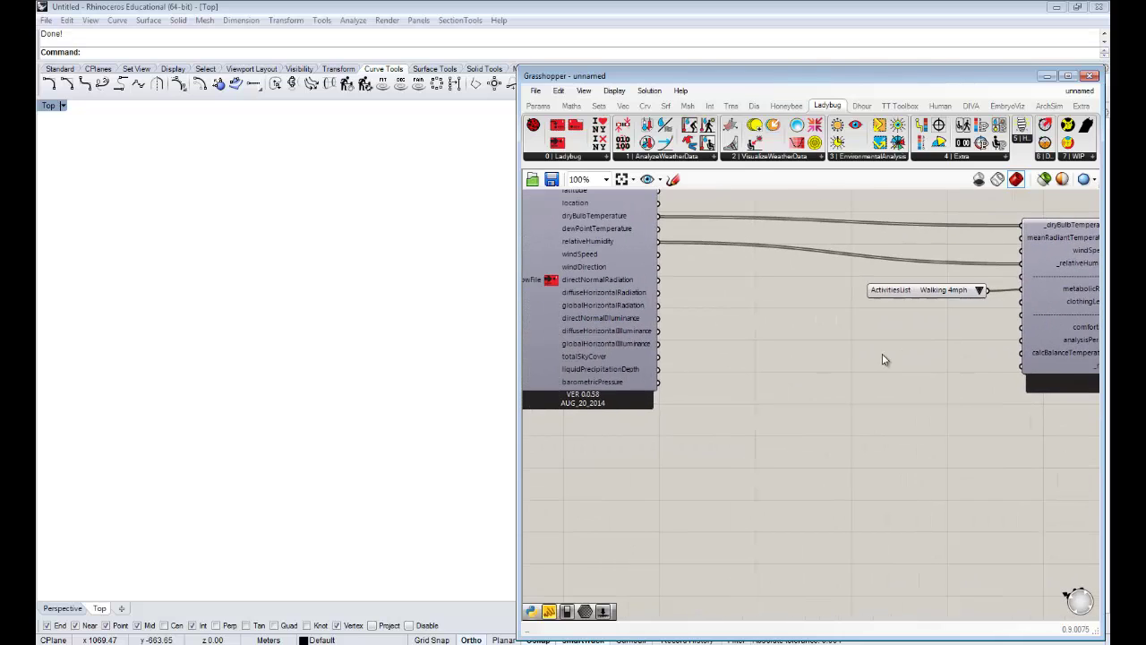
click(764, 157)
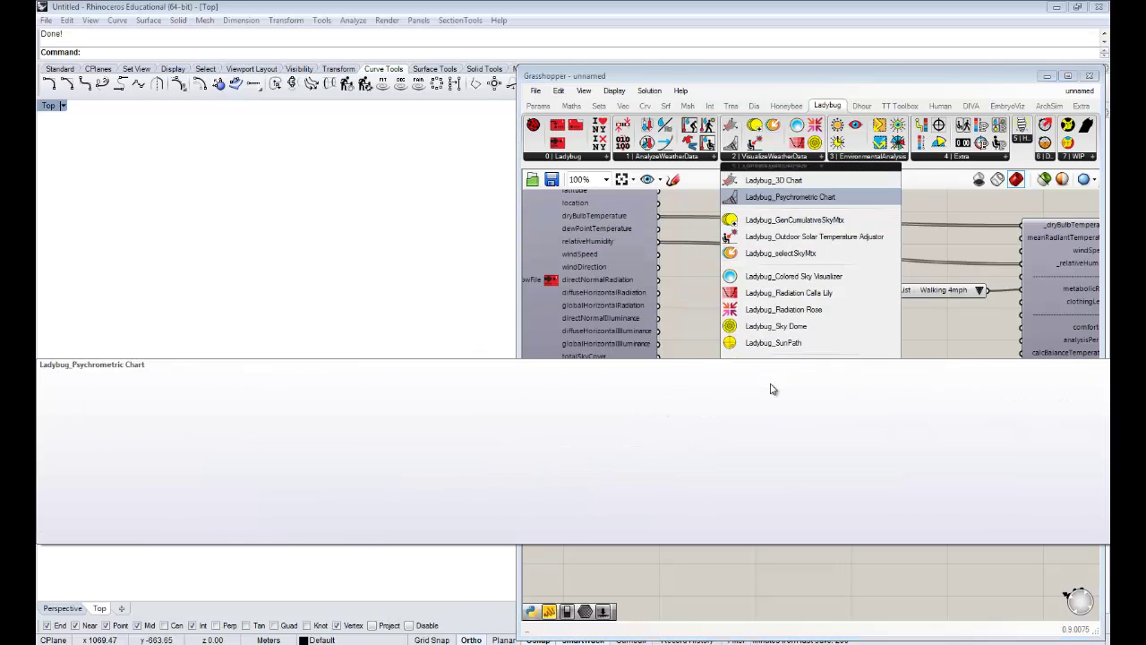
drag(780, 365, 865, 436)
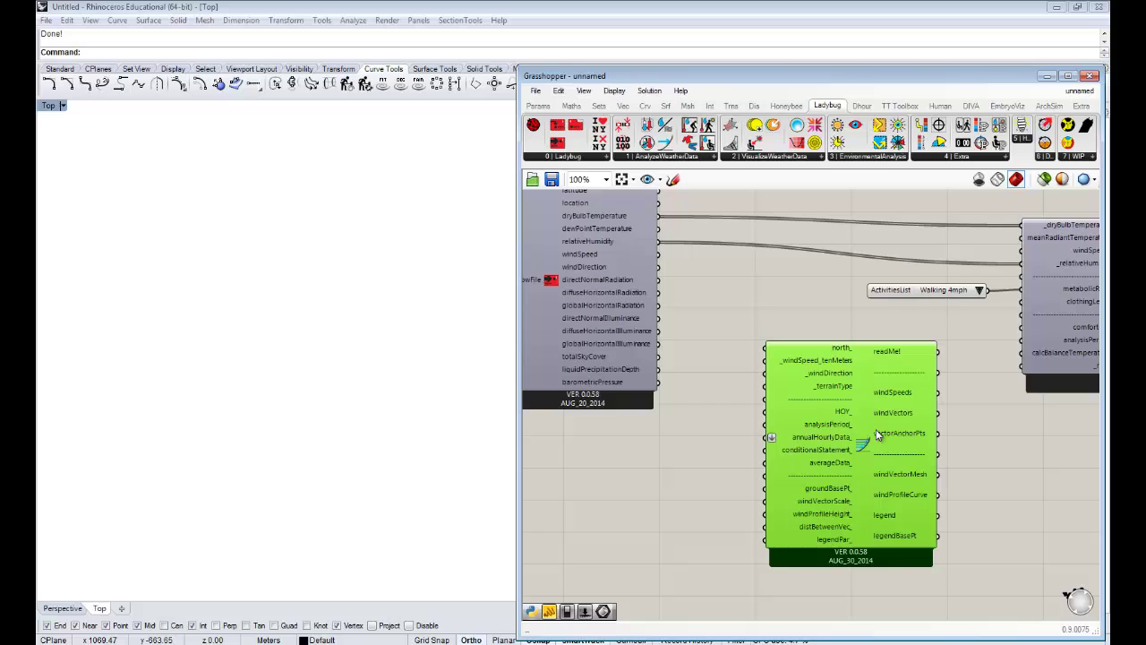
right_drag(957, 465, 977, 474)
click(984, 470)
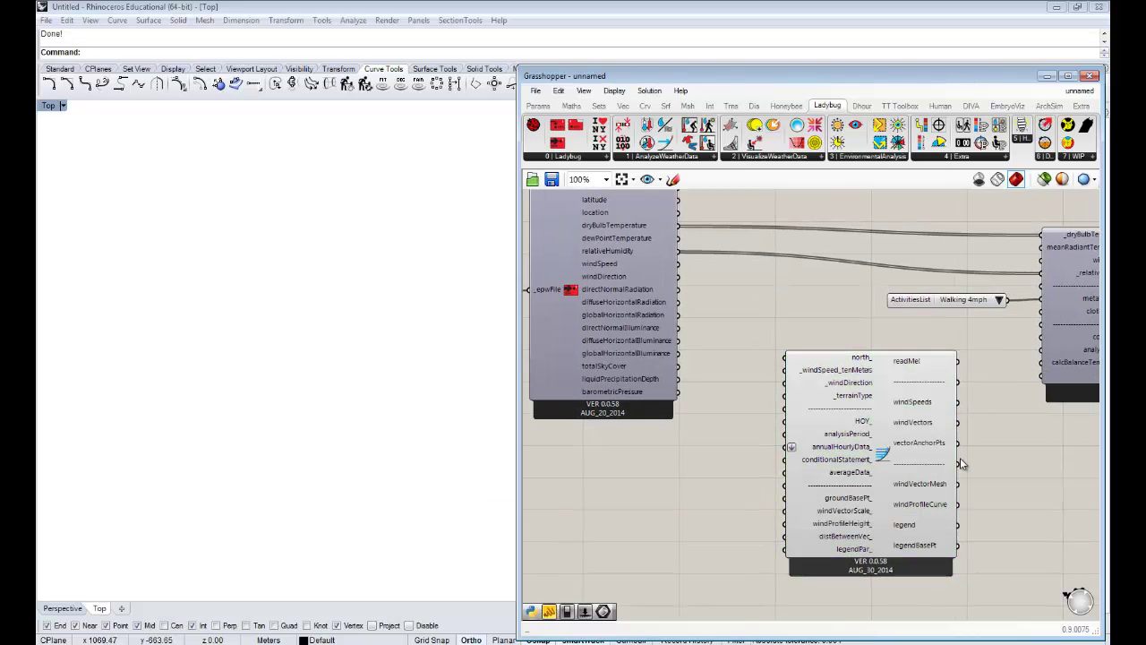
Nudge the wind profile component and connect the EPW import's windSpeed and windDirection to its _windSpeed_tenMeters and _windDirection inputs
right_drag(922, 438, 886, 428)
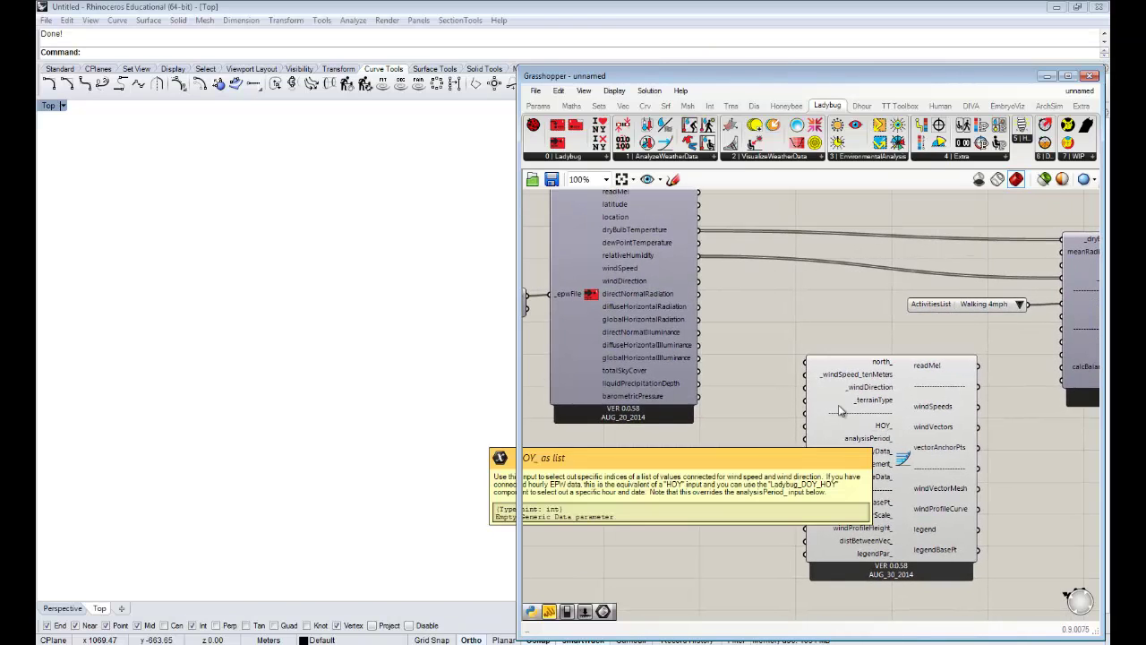
right_drag(814, 399, 819, 416)
right_drag(927, 436, 939, 416)
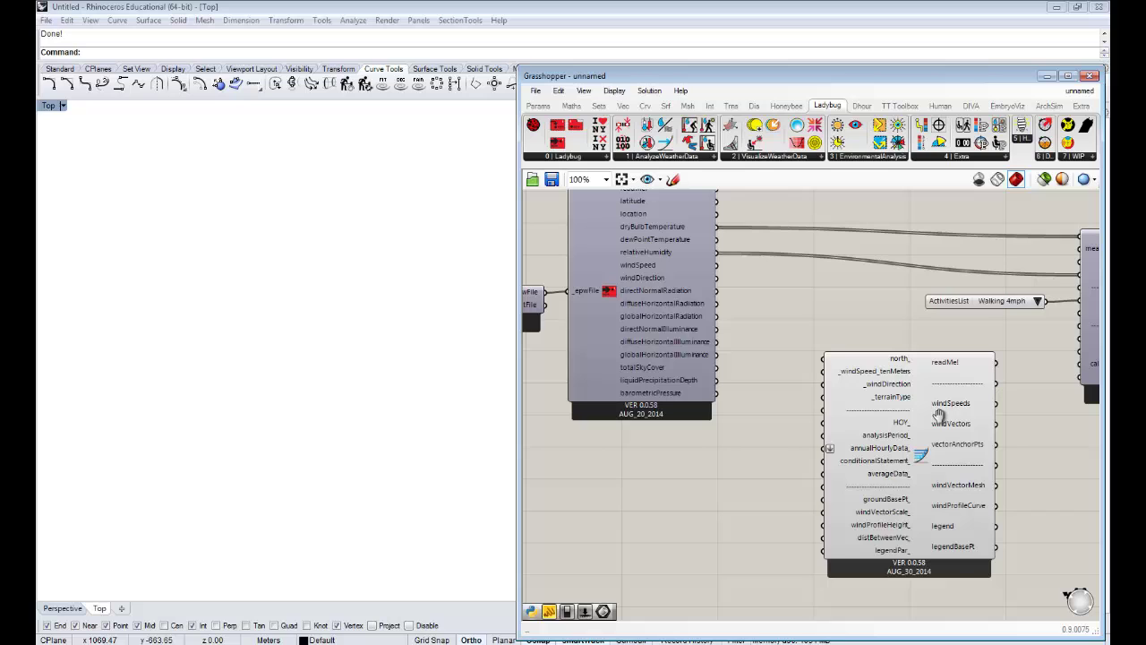
drag(914, 449, 919, 460)
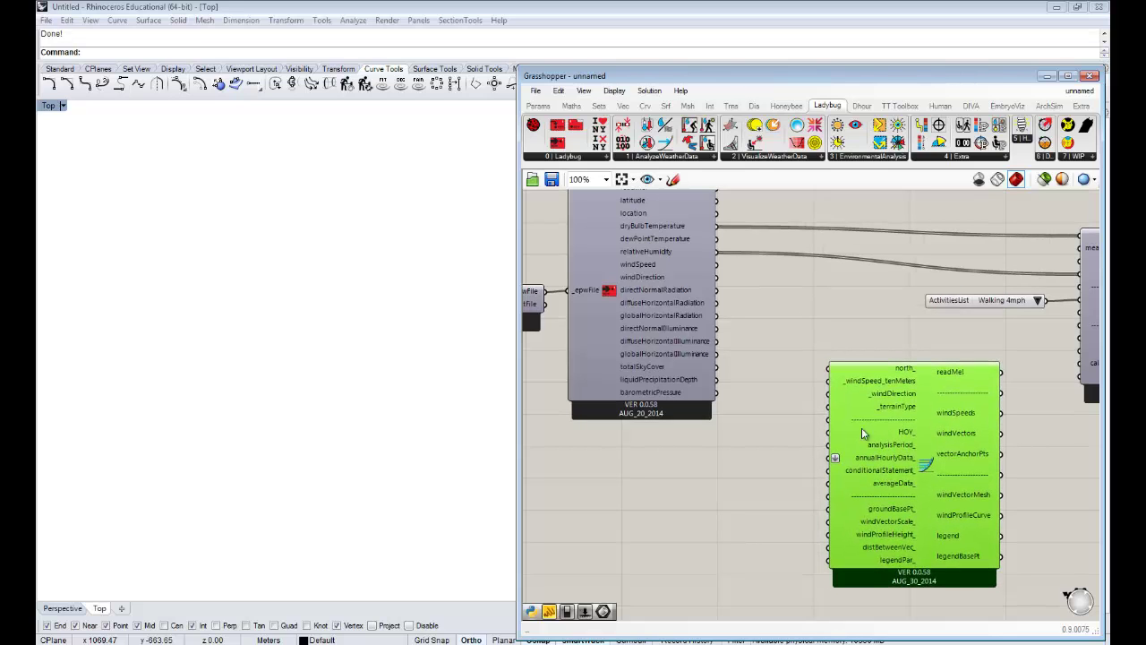
right_drag(841, 373, 845, 351)
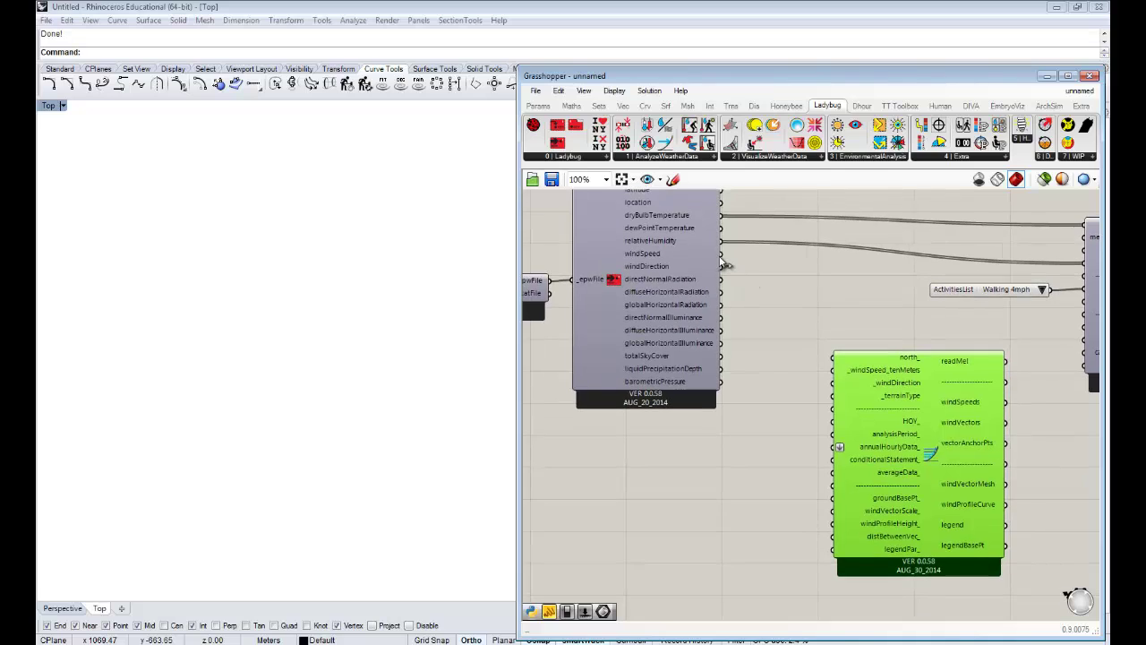
drag(721, 253, 835, 376)
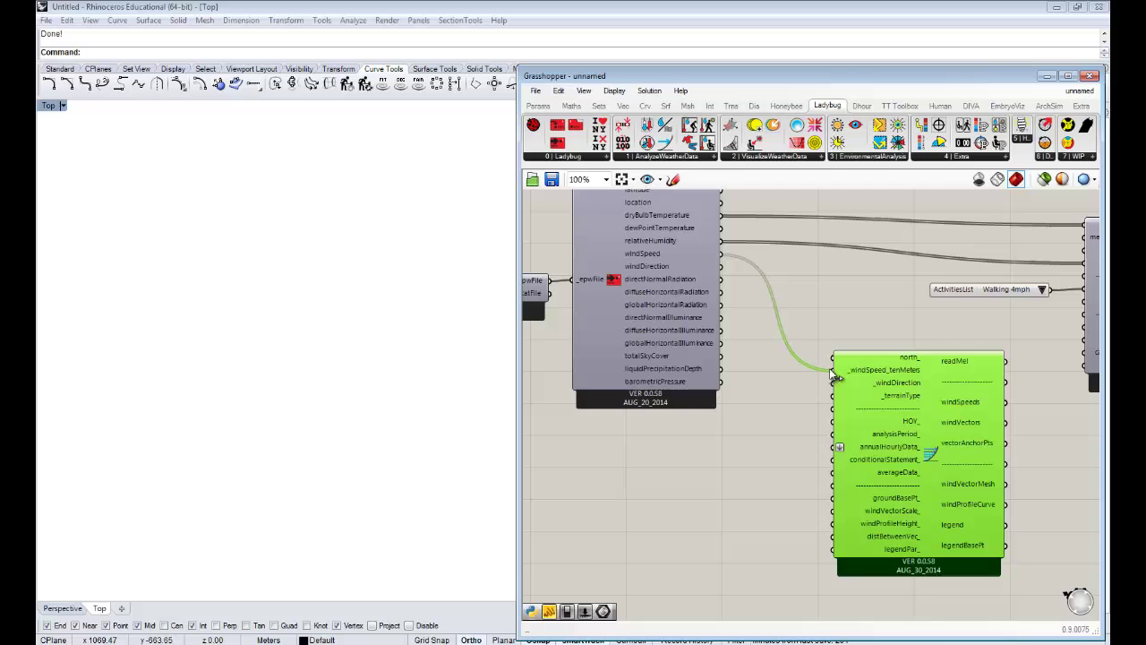
drag(724, 267, 833, 382)
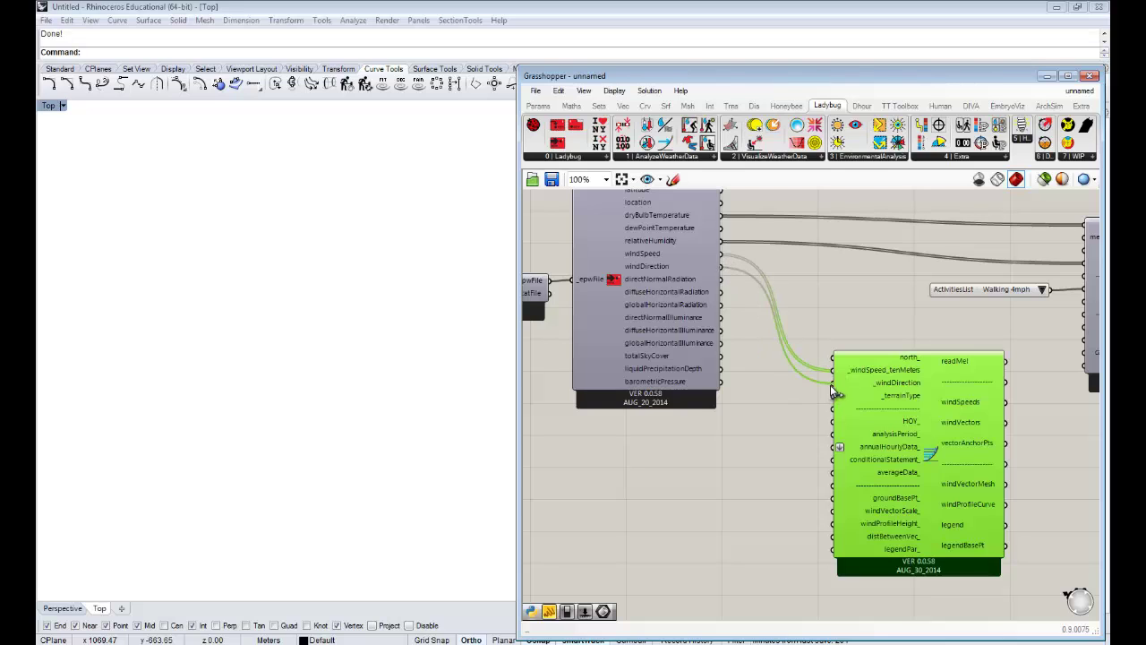
Move the wind profile component farther from the EPW import and feed its _terrainType input from a new slider set to 1
right_drag(951, 412, 914, 387)
drag(911, 396, 947, 403)
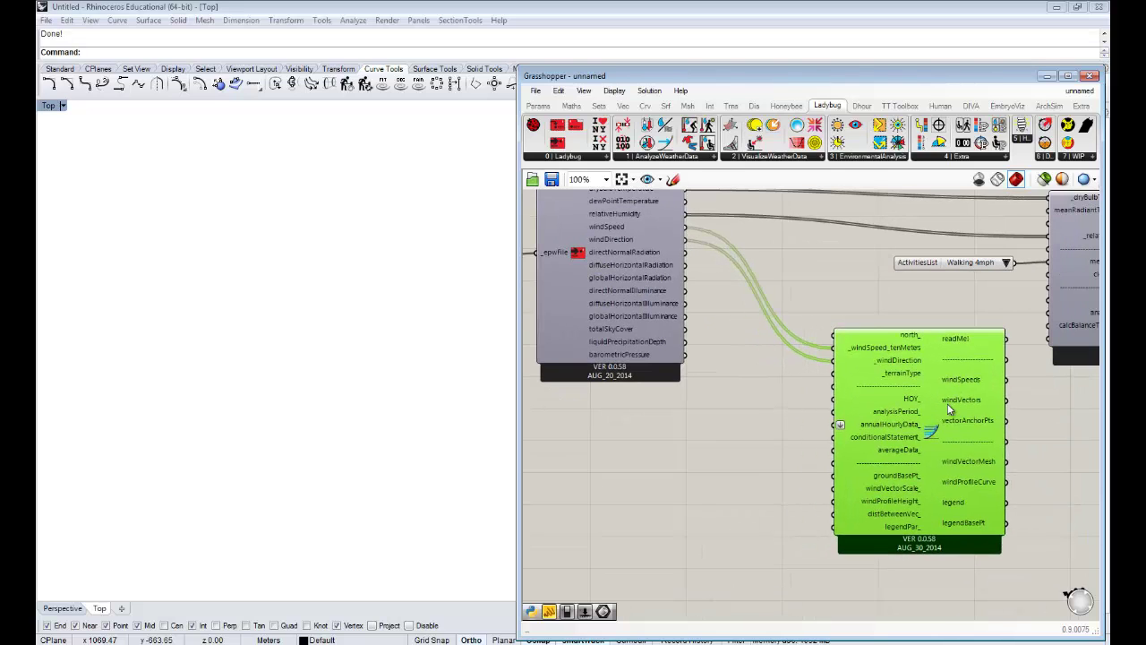
mouse_move(875, 385)
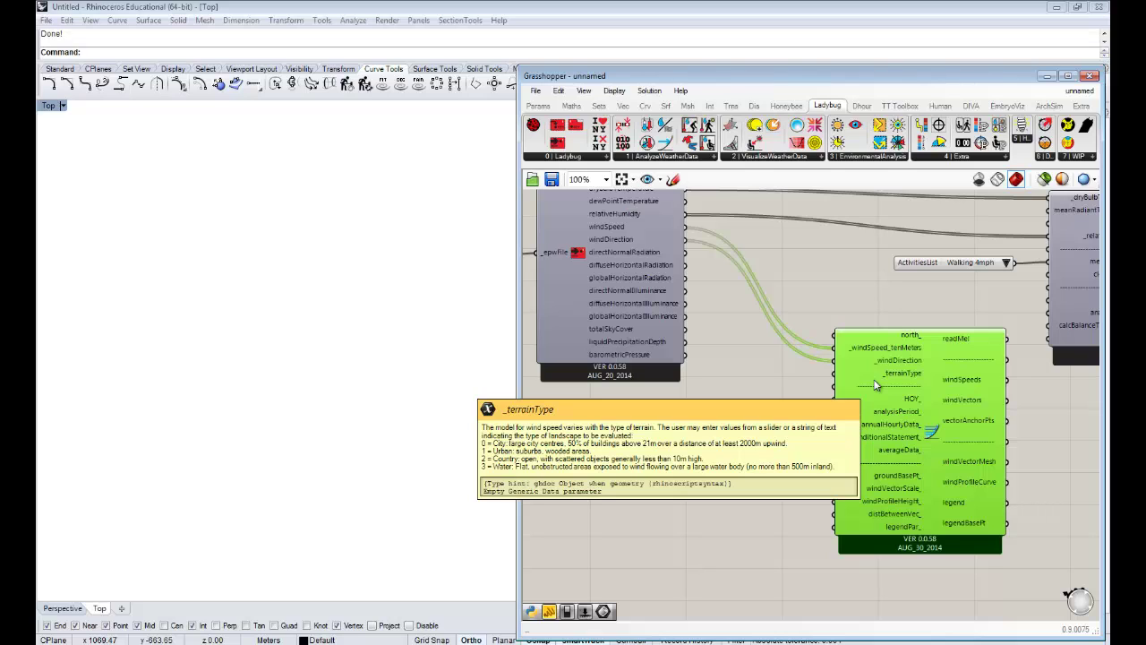
double_click(772, 375)
text(1)
key(Return)
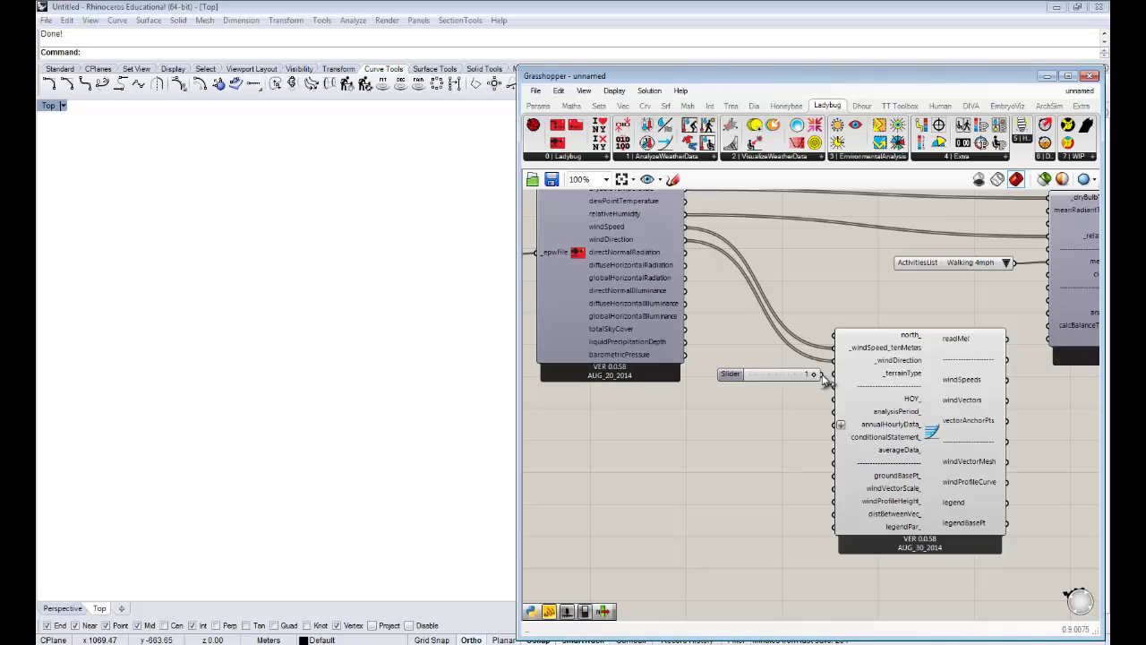
drag(822, 378, 888, 382)
mouse_move(890, 381)
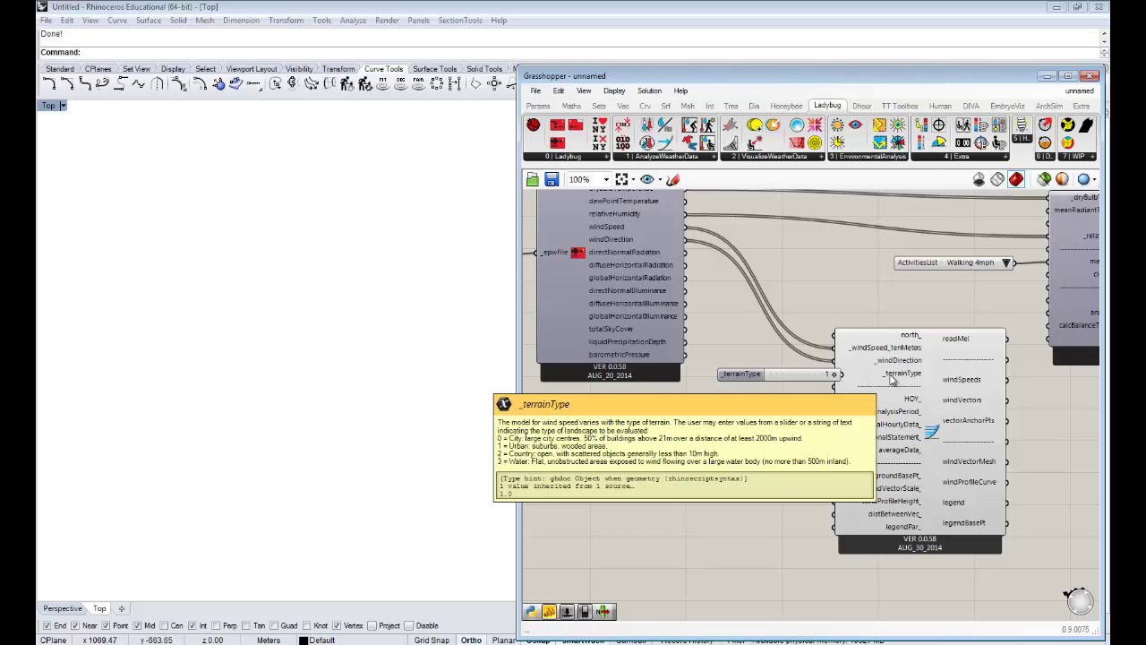
Move the _terrainType slider farther away from the wind profile component so its wire is clear
drag(790, 374, 769, 374)
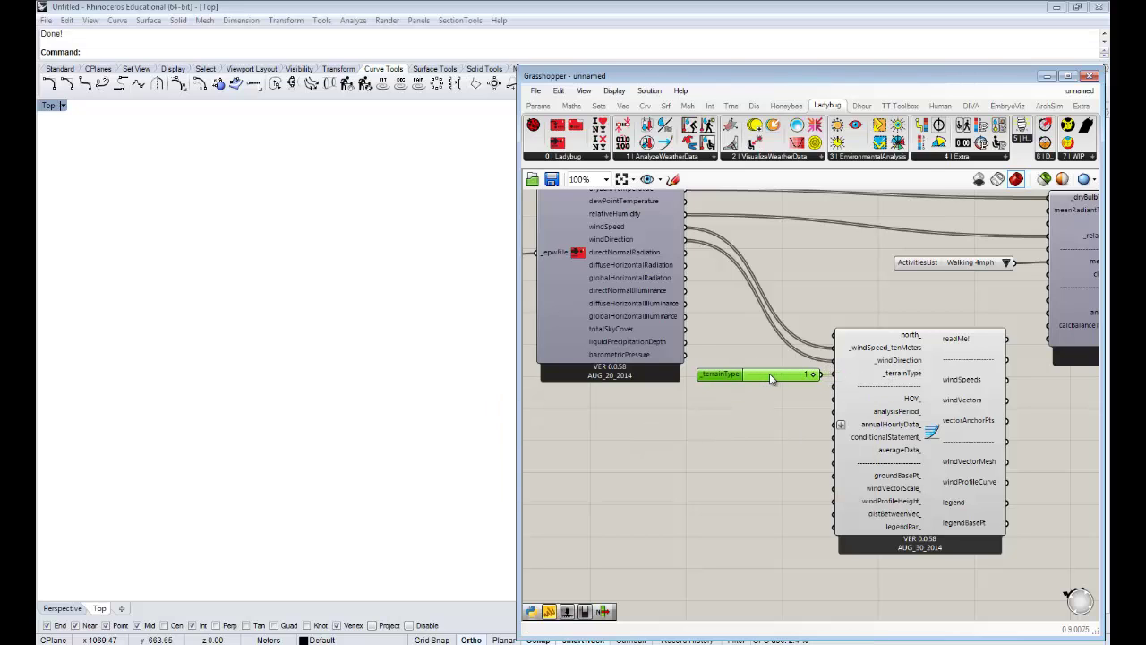
right_drag(822, 418, 802, 384)
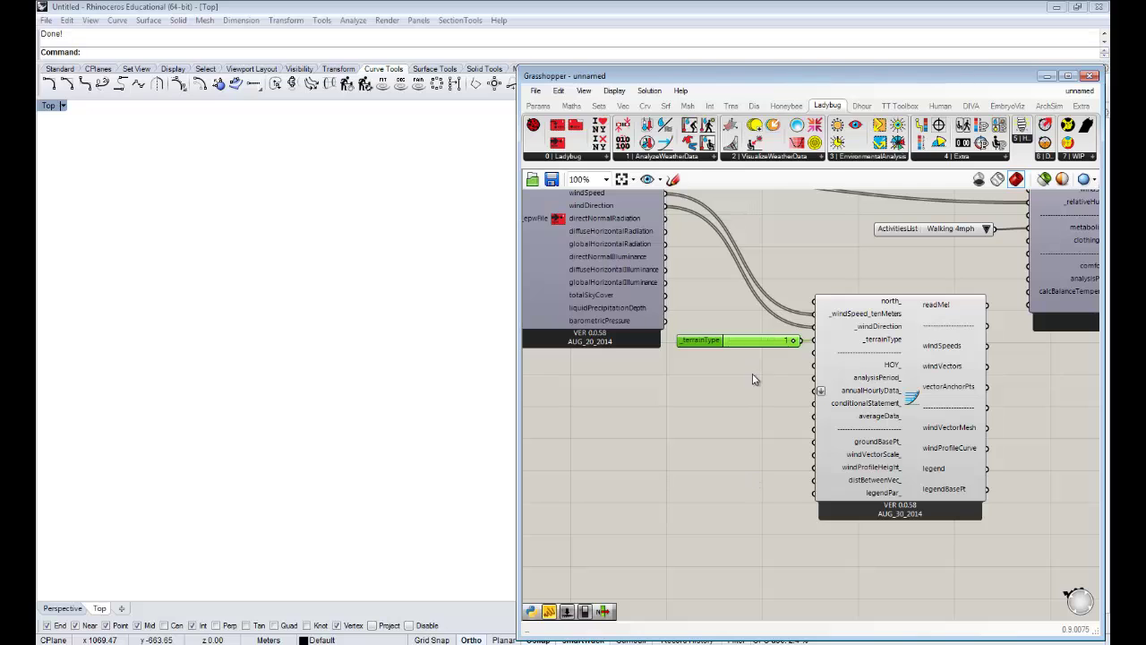
right_drag(767, 418, 761, 433)
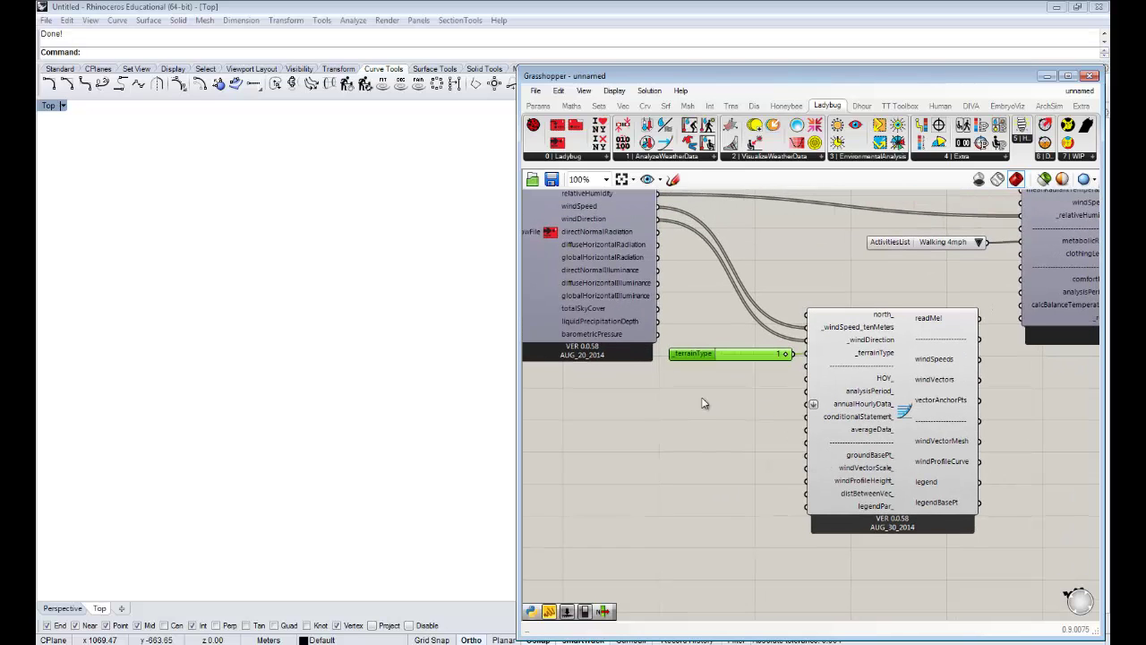
Switch Rhino to a maximized Perspective viewport and examine the wind profile's arrows, curve and legend
click(45, 108)
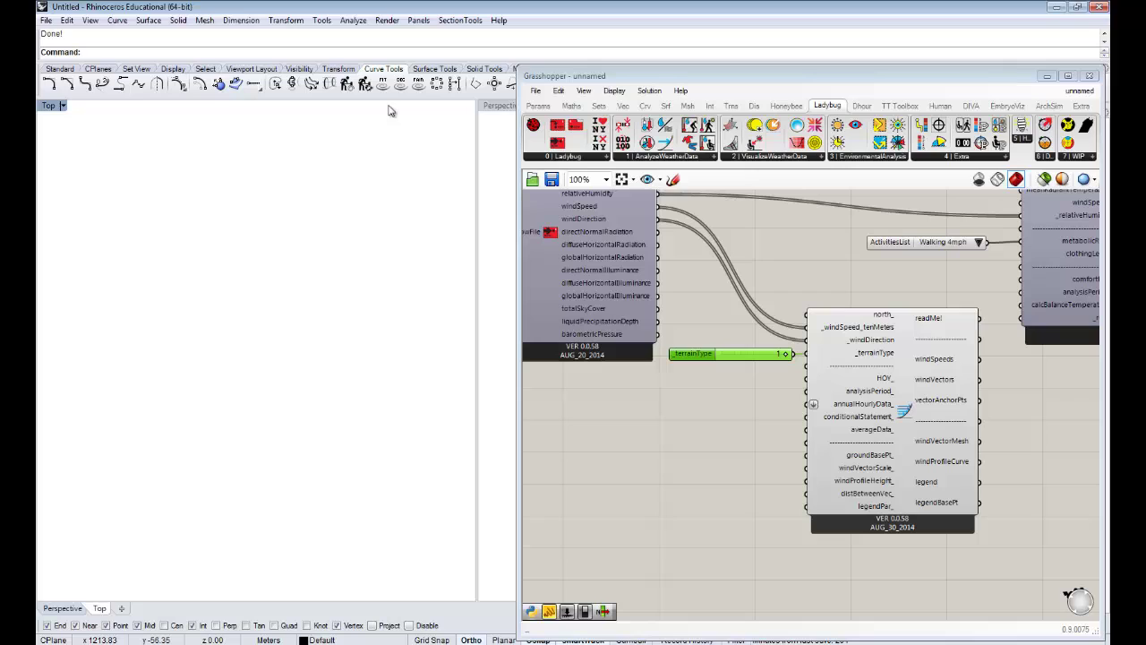
double_click(500, 106)
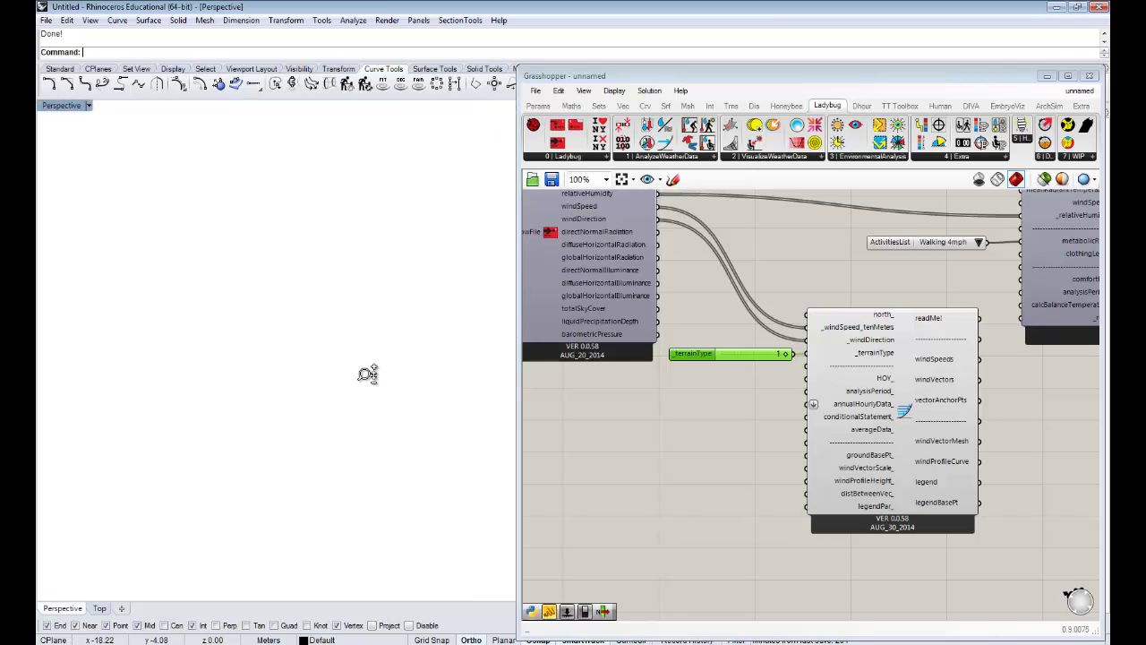
ctrl+right_drag(368, 375, 385, 443)
shift+right_drag(460, 357, 408, 306)
scroll(288, 381, up, 6)
scroll(335, 390, up, 2)
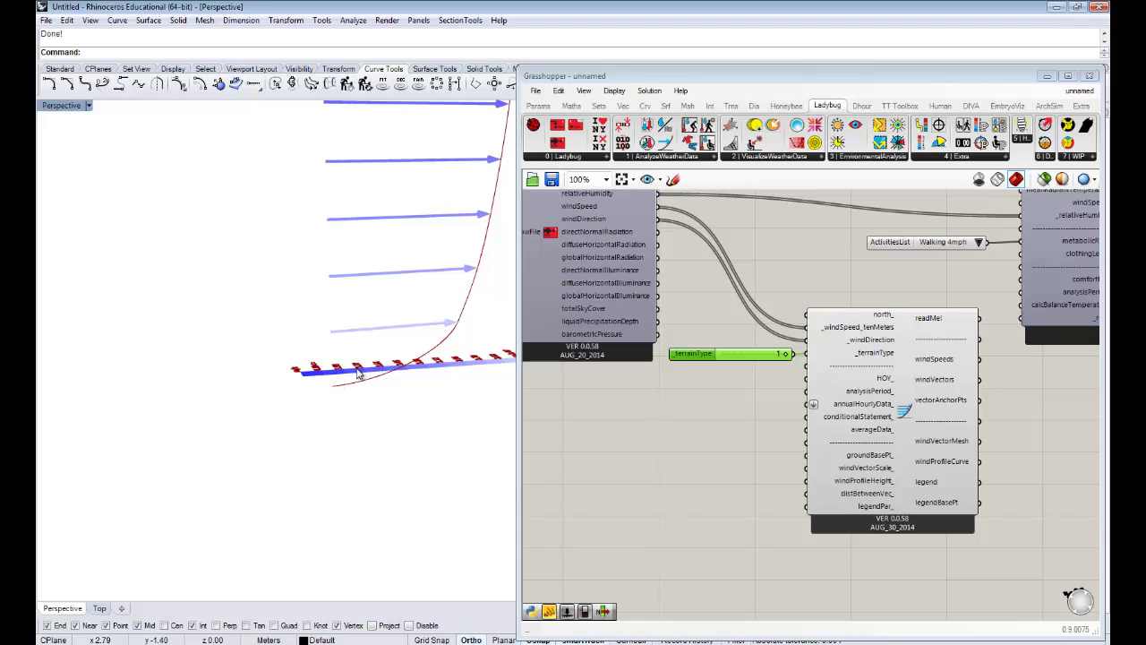
scroll(354, 373, down, 2)
shift+right_drag(381, 318, 346, 398)
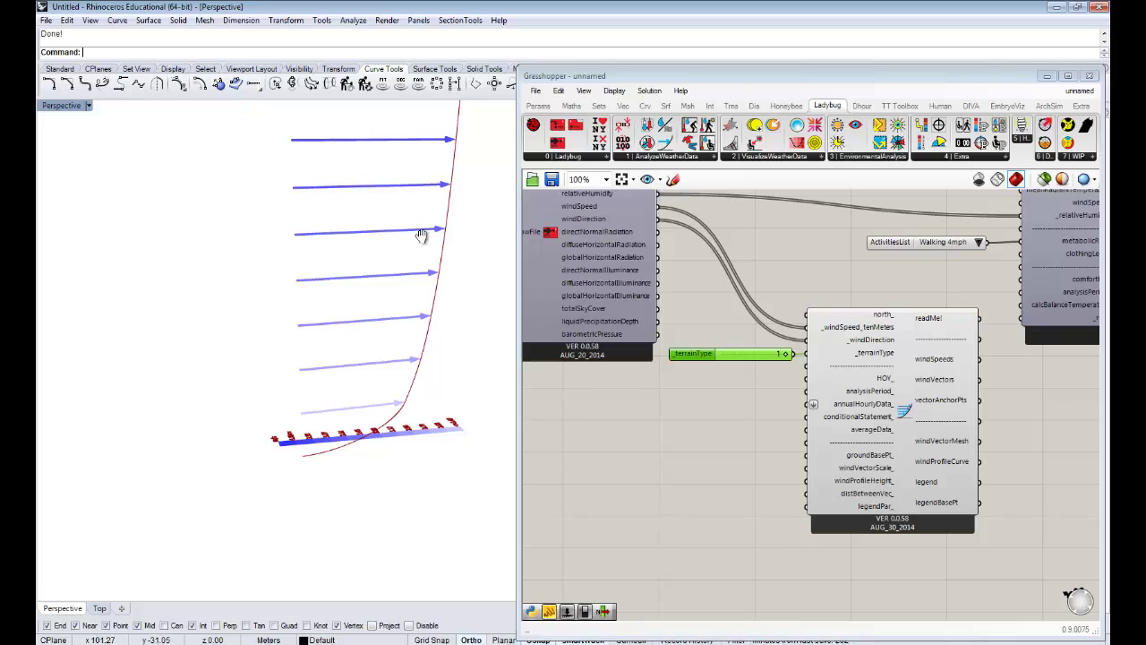
right_drag(424, 235, 338, 159)
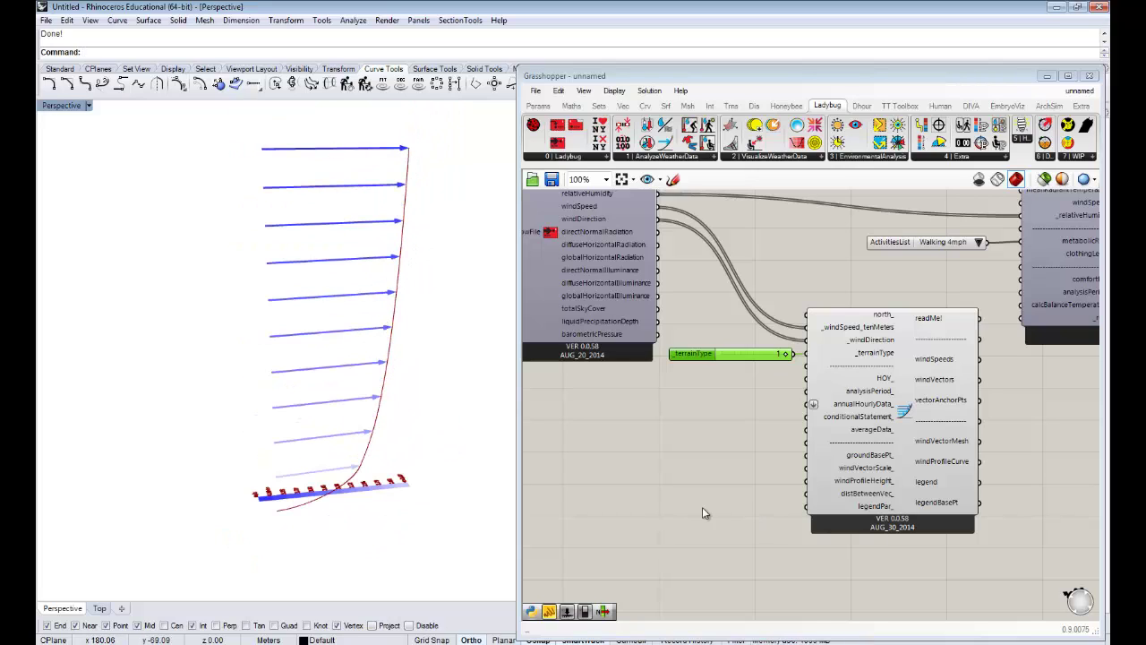
Add a number slider set to 50 and feed it into the wind profile component's windProfileHeight_ input
double_click(698, 479)
text(50)
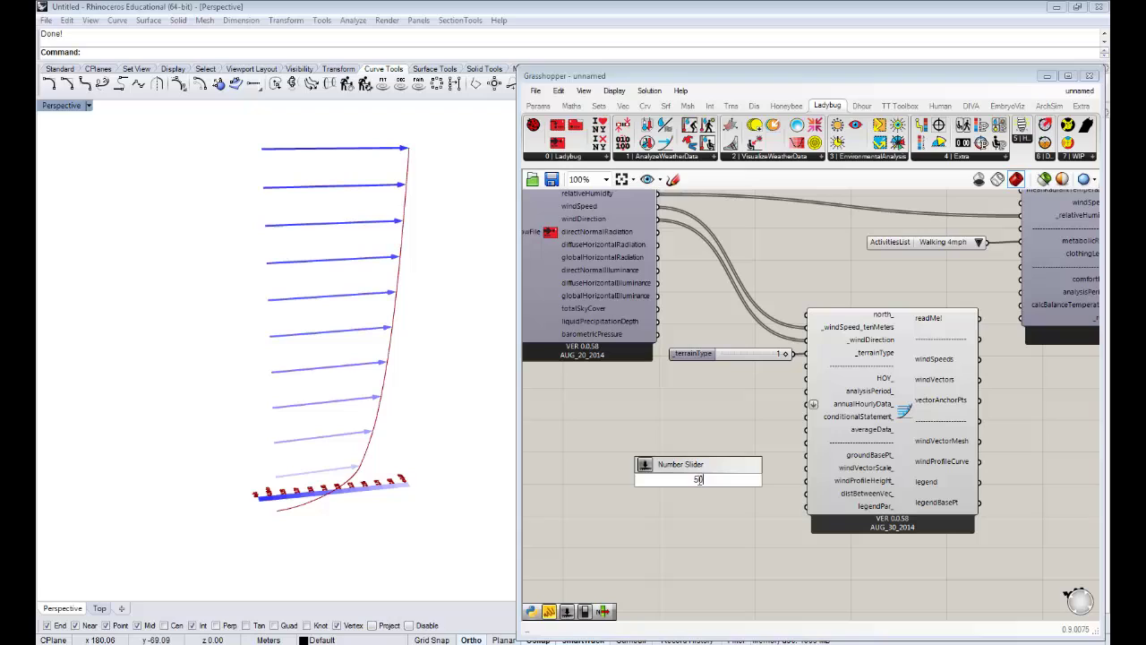
key(Return)
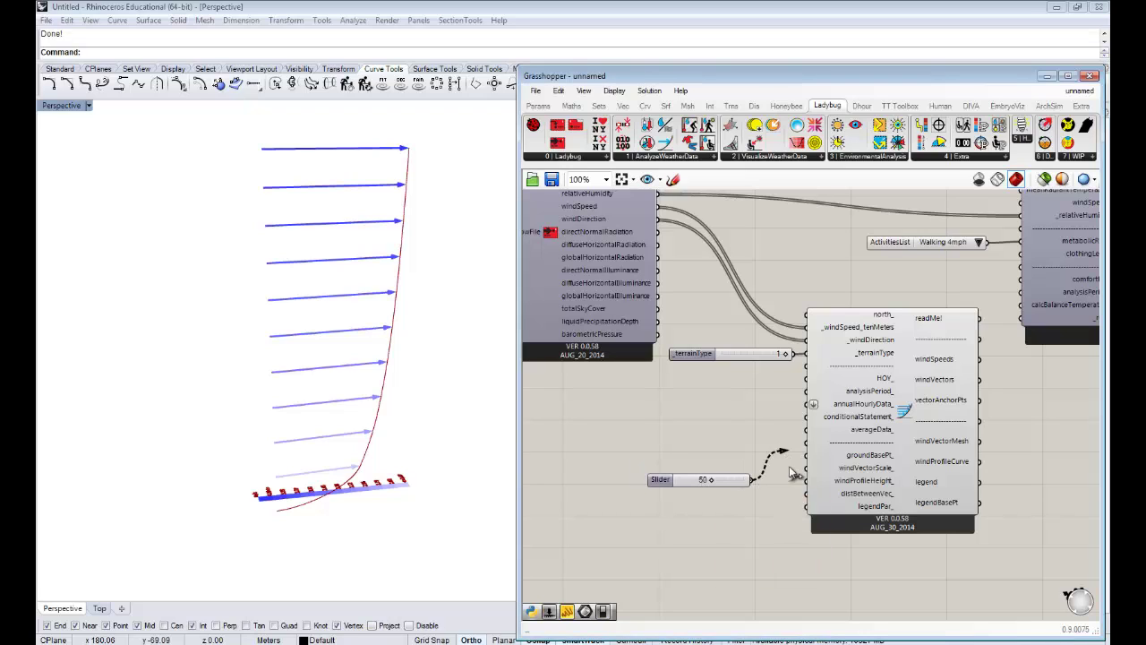
drag(791, 469, 810, 481)
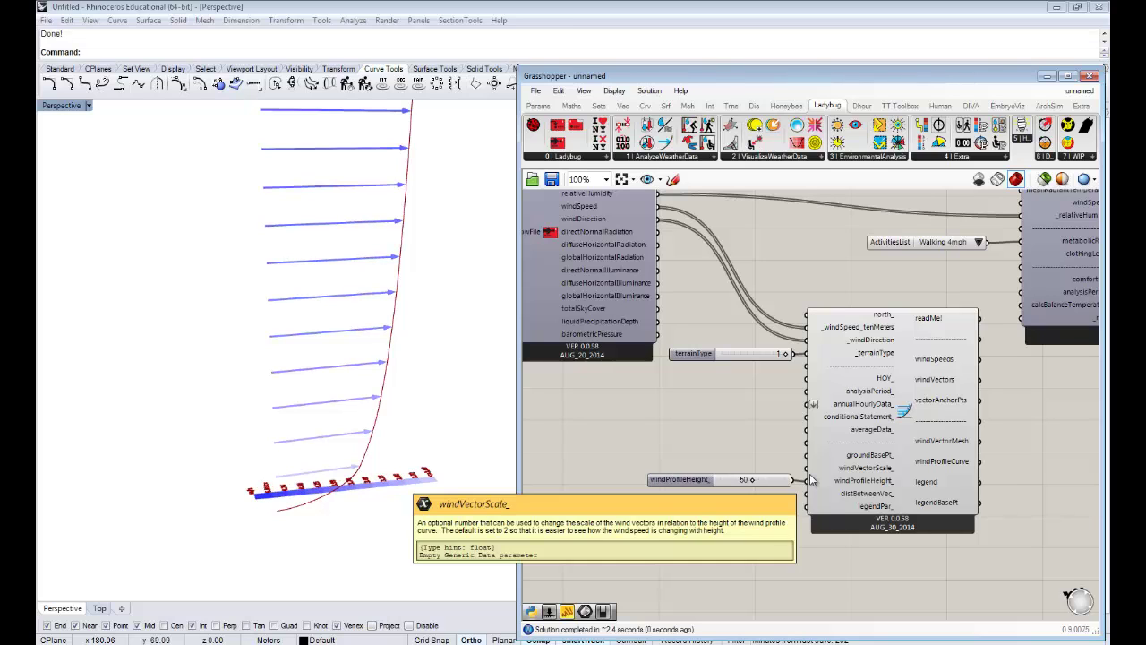
Examine the extended wind profile in the Perspective viewport, from the full curve down to its wind speed legend
right_drag(358, 388, 408, 289)
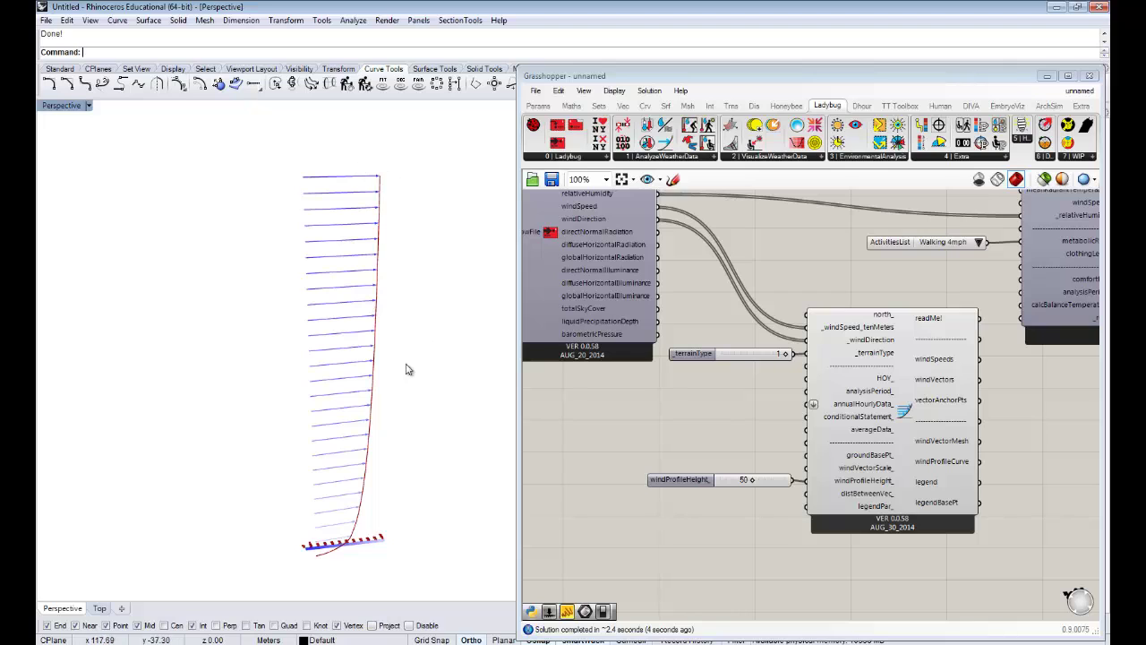
right_drag(407, 366, 408, 374)
scroll(387, 453, up, 6)
scroll(408, 437, down, 6)
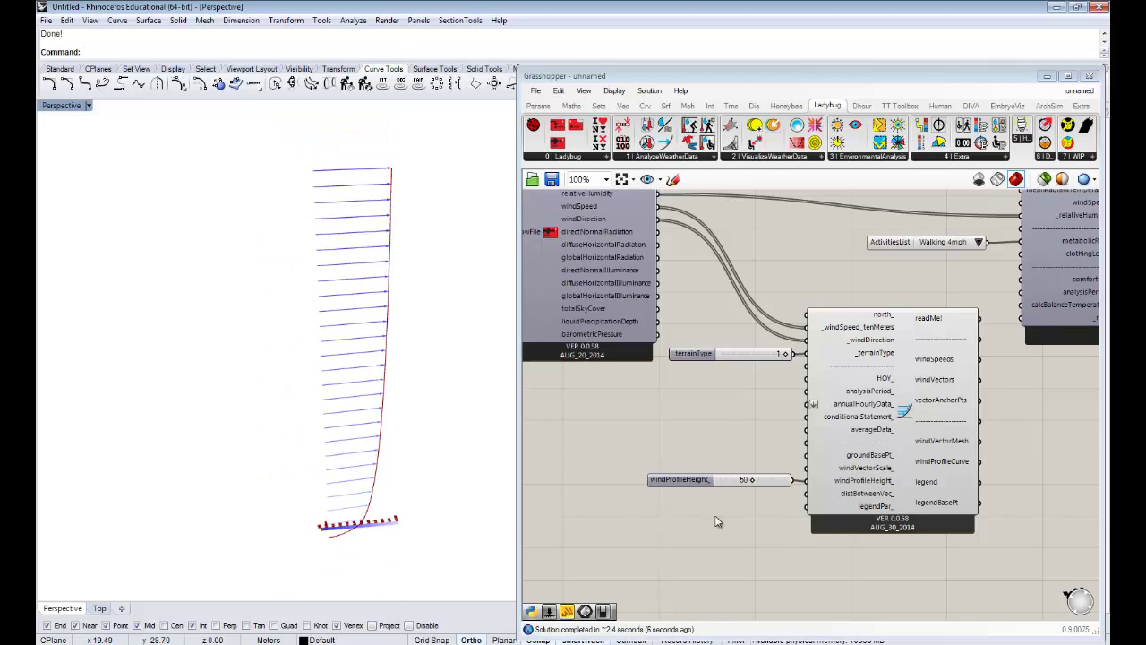
right_drag(833, 505, 819, 453)
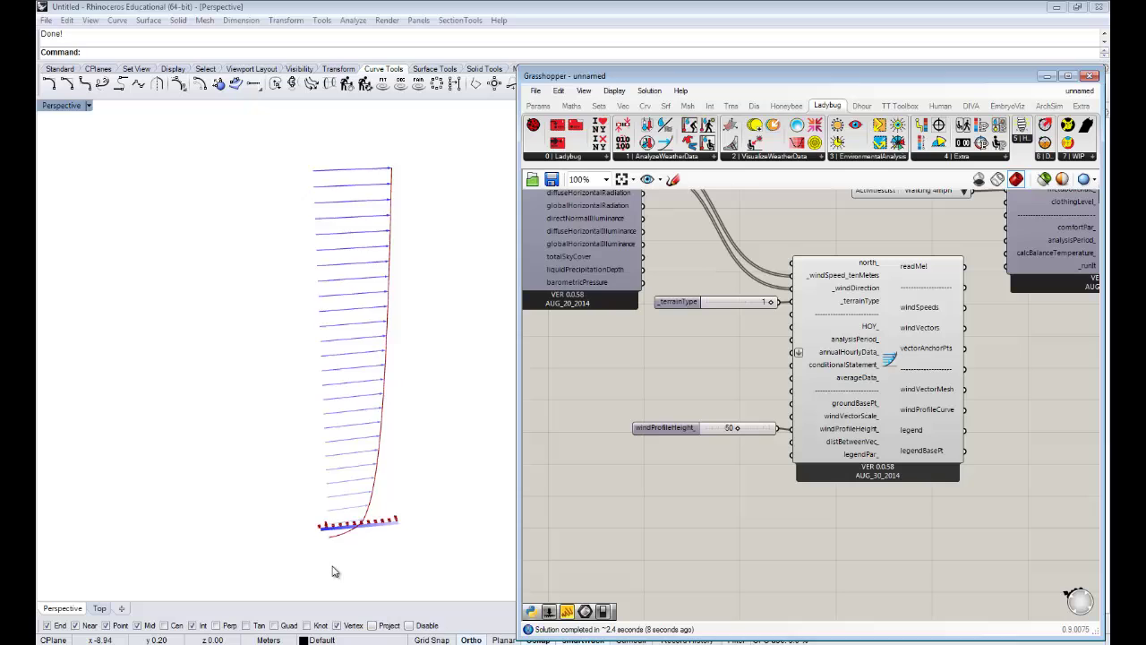
scroll(342, 573, up, 5)
scroll(340, 465, up, 2)
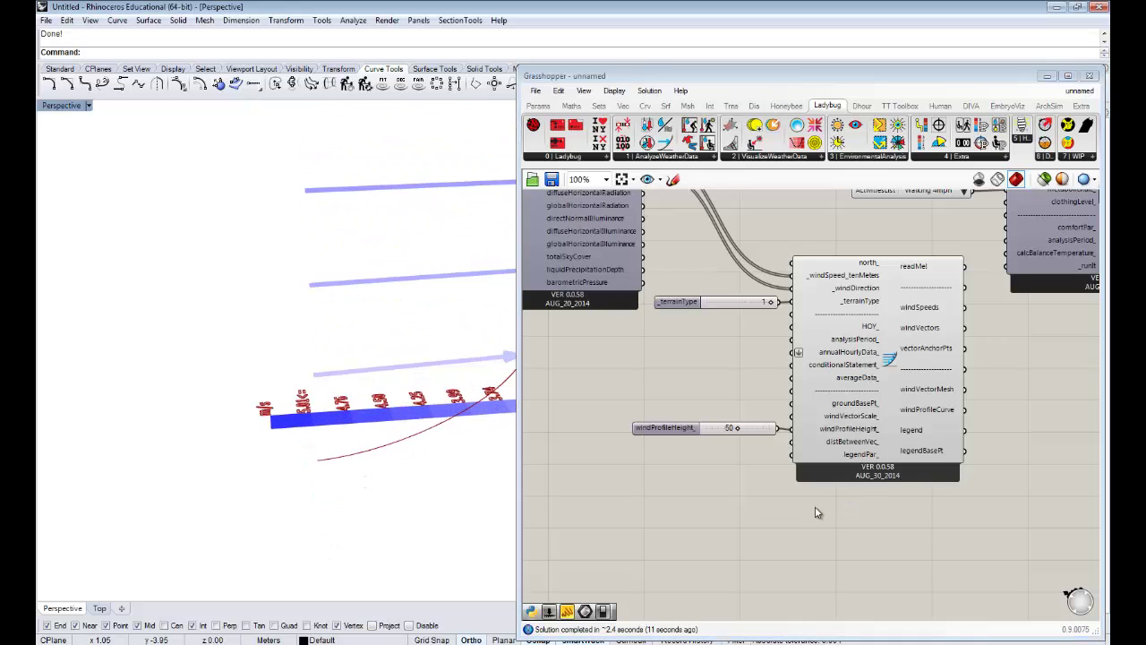
Move the wind profile component and its two sliders well below the EPW import to free up canvas space
right_drag(815, 506, 812, 463)
drag(882, 518, 688, 243)
drag(843, 268, 849, 613)
click(819, 410)
Place Ladybug's wind speed calculator in the freed space between the EPW import and the PMV comfort calculator
scroll(820, 403, down, 3)
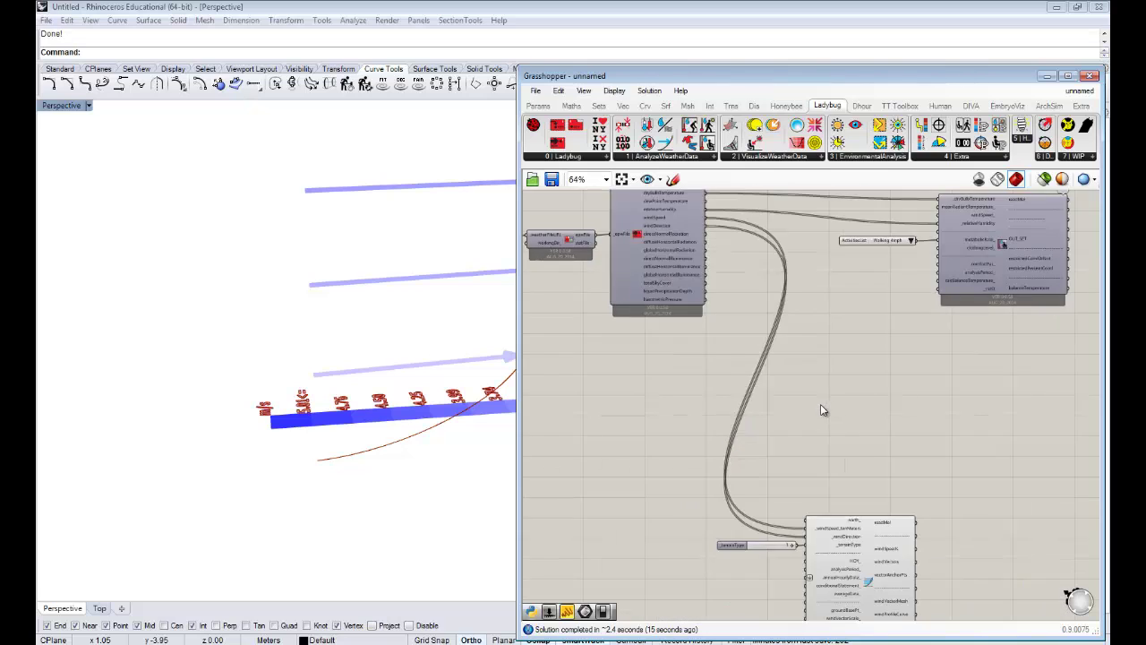
right_drag(821, 404, 775, 466)
scroll(762, 446, up, 1)
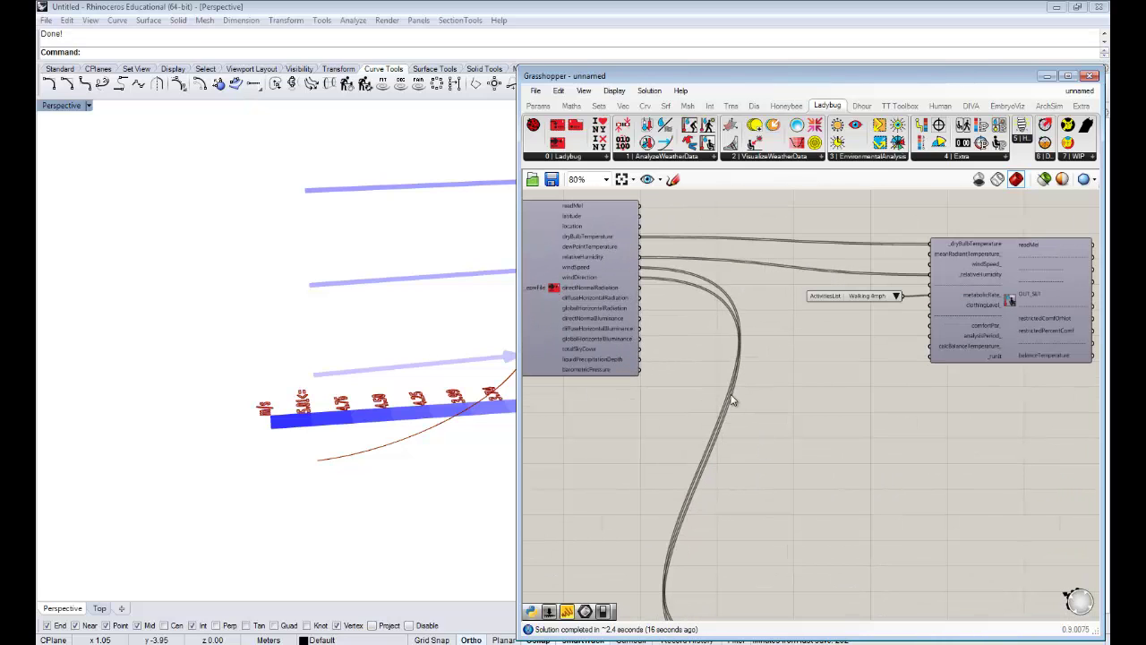
click(664, 142)
click(793, 476)
drag(801, 477, 831, 476)
right_drag(779, 413, 806, 415)
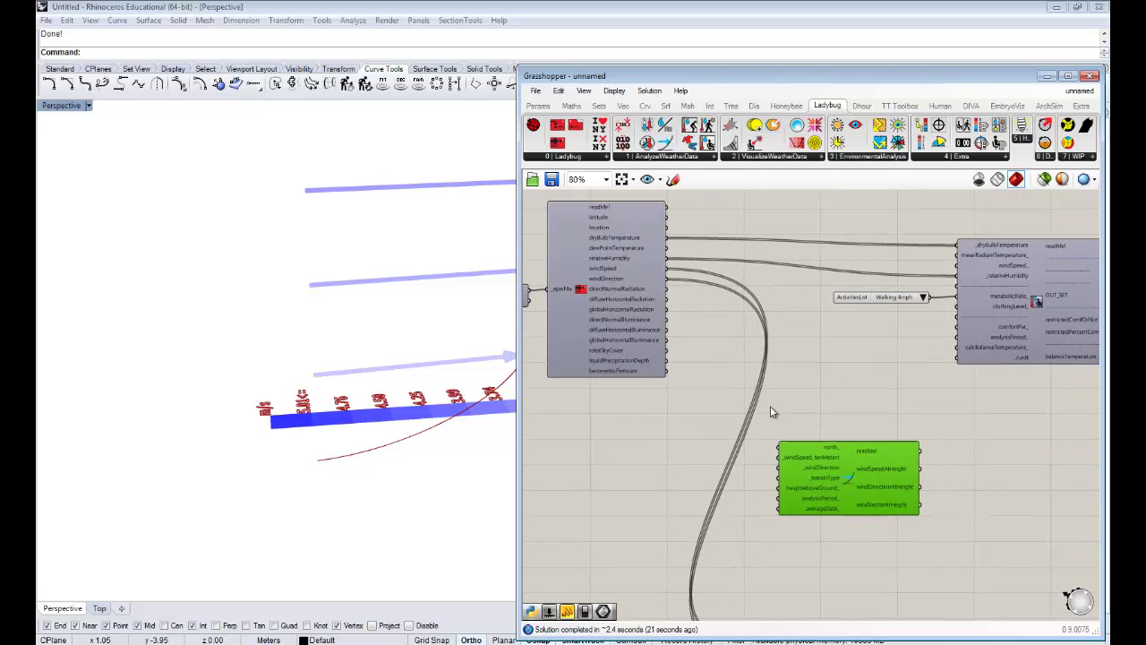
Connect the EPW import's windSpeed and windDirection to the wind speed calculator's _windSpeed_tenMeters and _windDirection, and move the calculator farther from the import
click(864, 335)
scroll(838, 355, up, 2)
scroll(850, 348, down, 1)
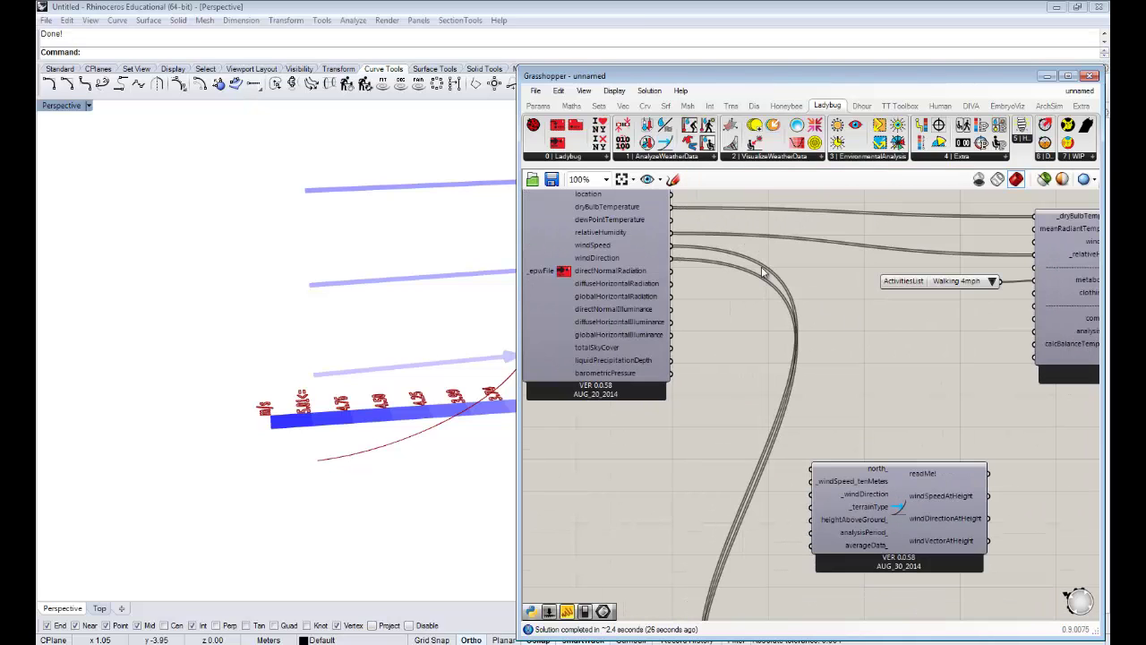
drag(672, 244, 812, 480)
drag(672, 258, 811, 493)
right_drag(775, 472, 721, 438)
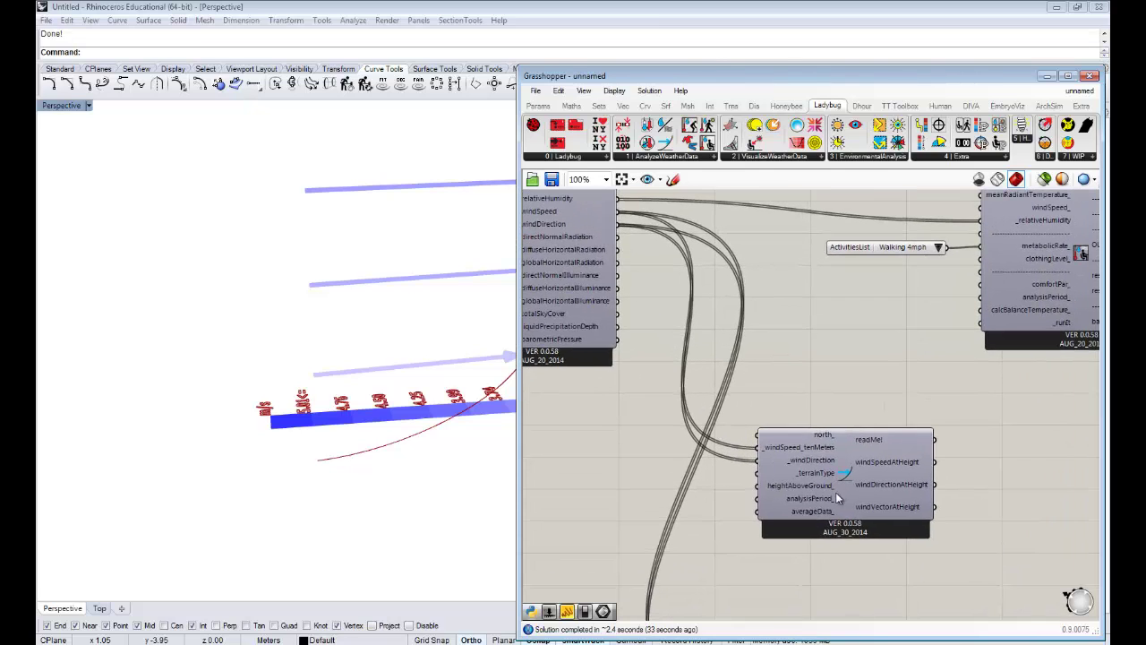
drag(836, 491, 936, 483)
click(812, 468)
right_drag(812, 468, 812, 439)
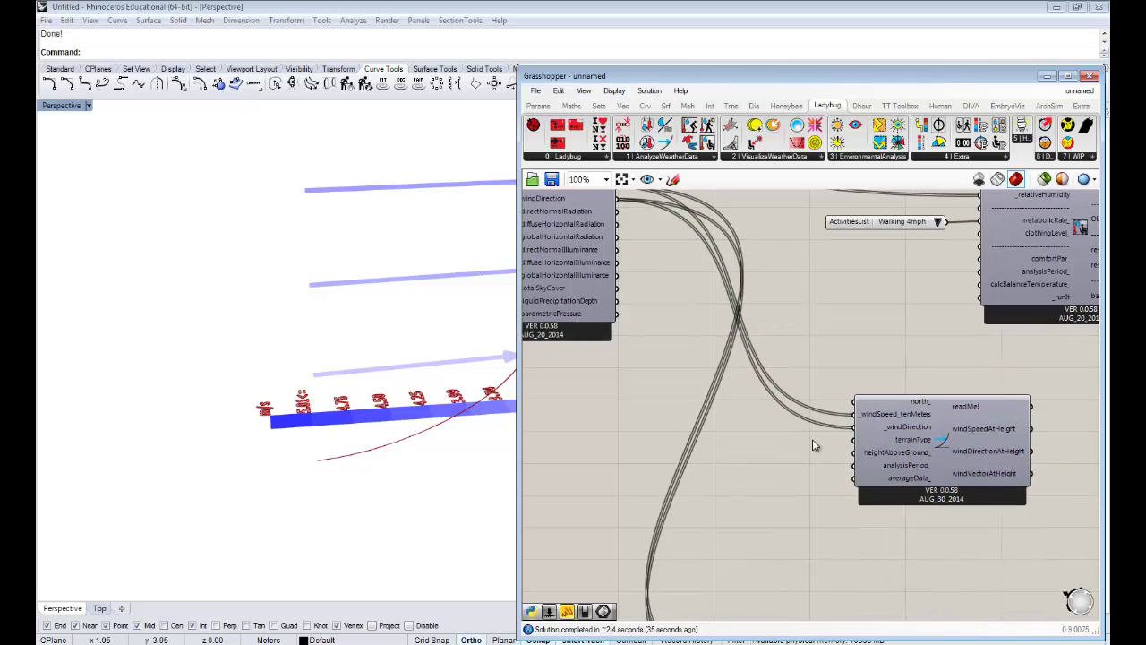
Add a number slider set to 1 just beside the wind speed calculator's inputs
double_click(809, 436)
key(Return)
drag(807, 436, 776, 435)
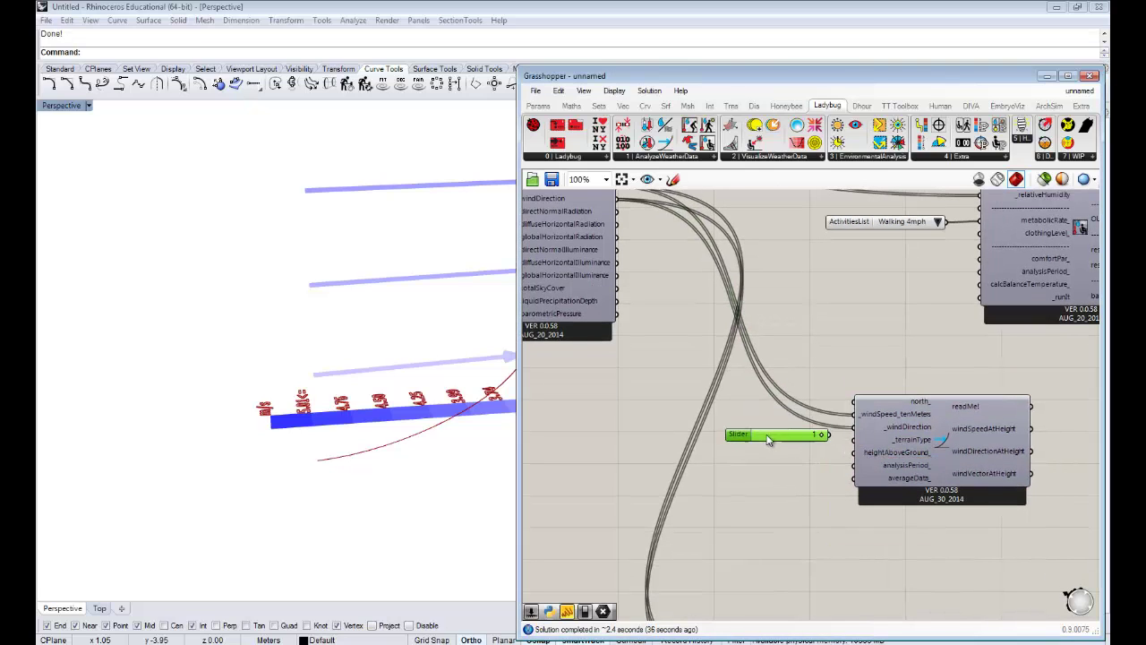
Review the wind profile graphic in the Perspective viewport together with the wind profile component's _terrainType slider
scroll(781, 448, down, 2)
right_drag(770, 550, 767, 360)
scroll(751, 373, up, 1)
shift+right_drag(285, 358, 235, 403)
scroll(248, 392, down, 6)
scroll(320, 343, down, 1)
shift+right_drag(320, 343, 339, 388)
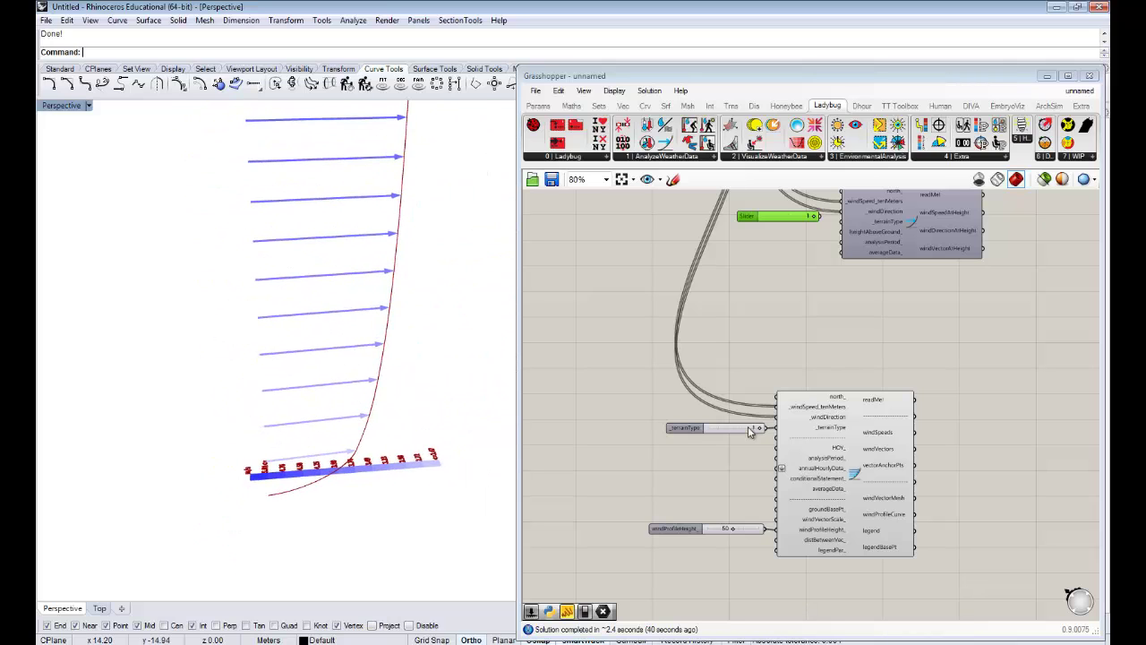
click(760, 427)
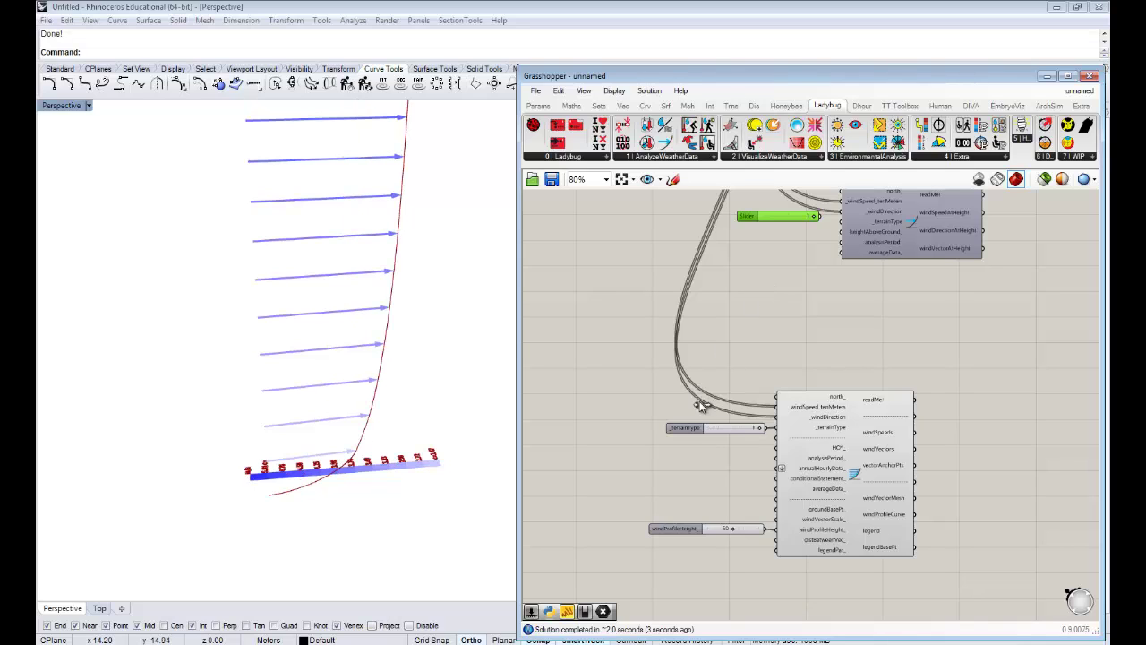
Connect the new slider to the wind speed calculator's _terrainType input and shift the slider slightly away from it
right_drag(736, 372, 676, 486)
click(699, 277)
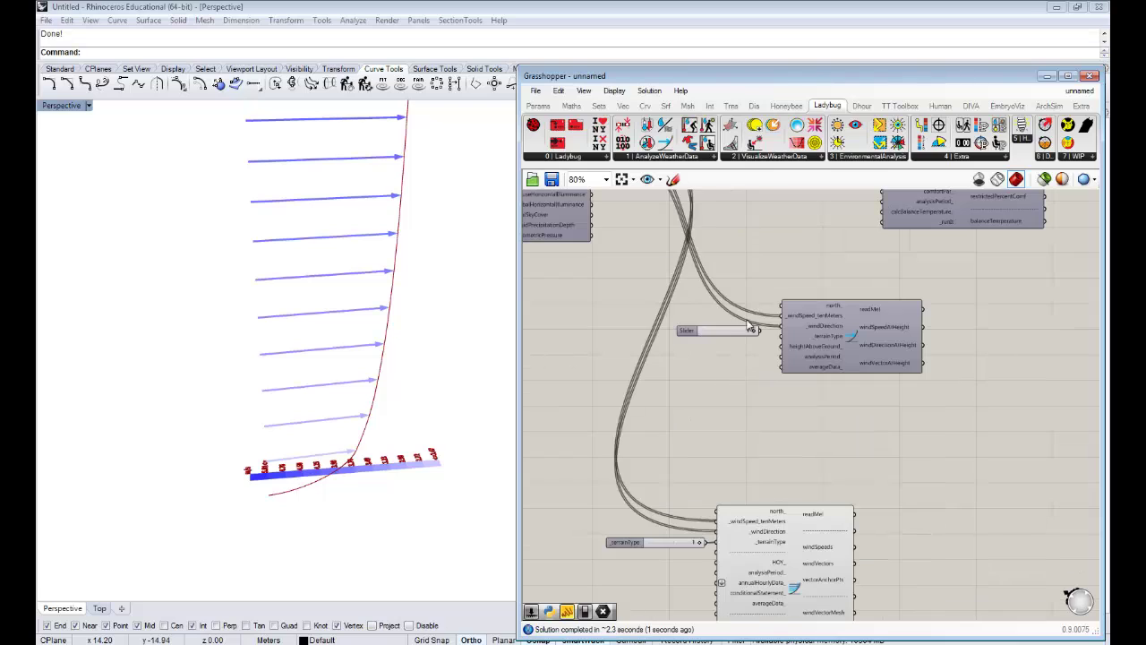
drag(713, 329, 782, 337)
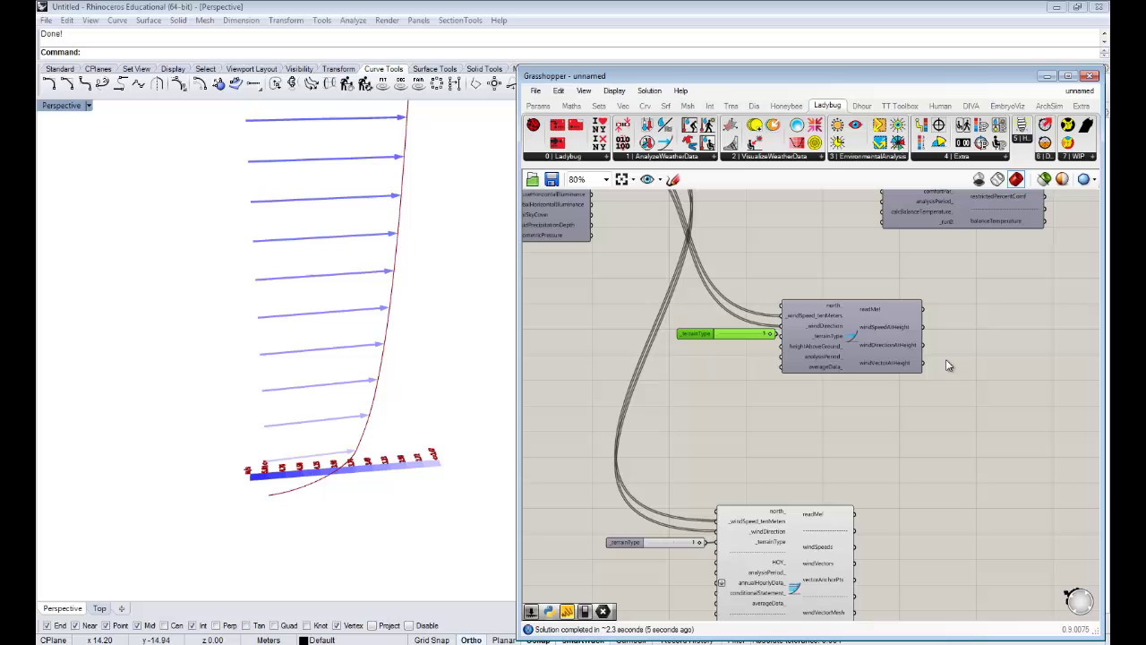
drag(732, 335, 722, 337)
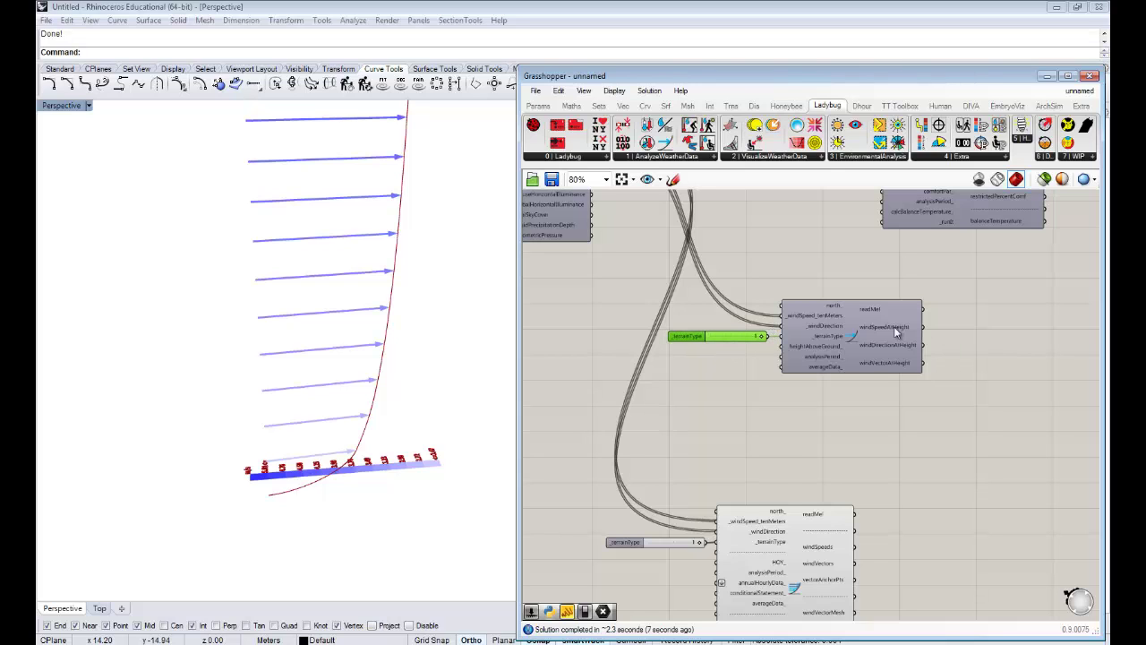
Read the descriptions of the wind speed calculator's windSpeedAtHeight output and heightAboveGround_ input
right_drag(804, 330, 666, 340)
mouse_move(778, 342)
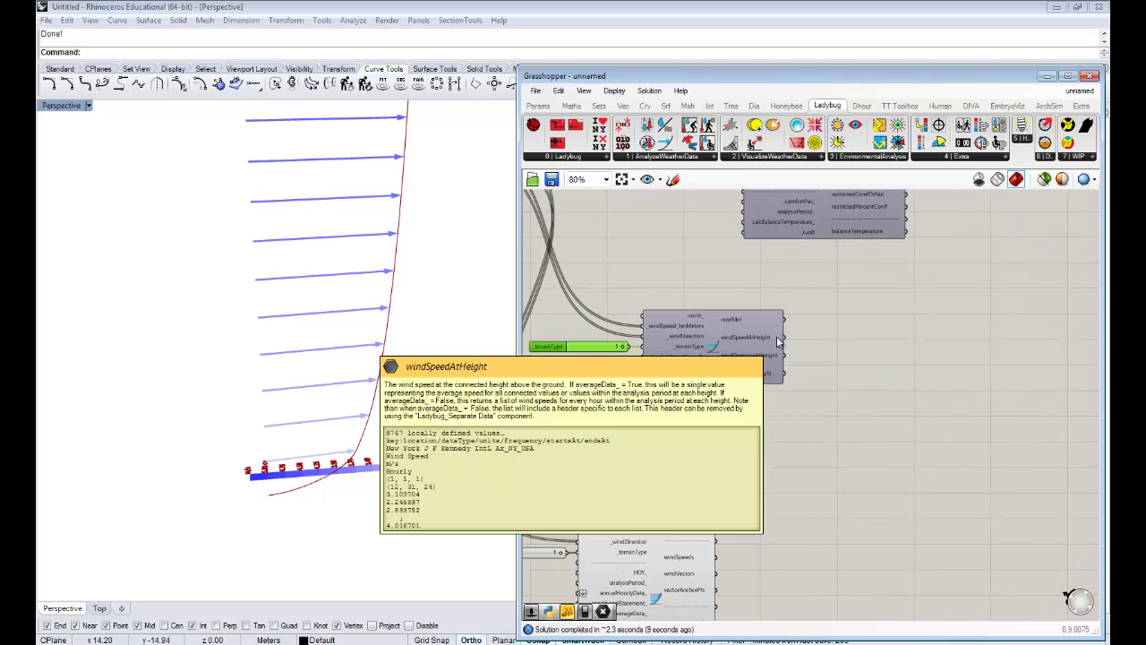
scroll(752, 343, up, 3)
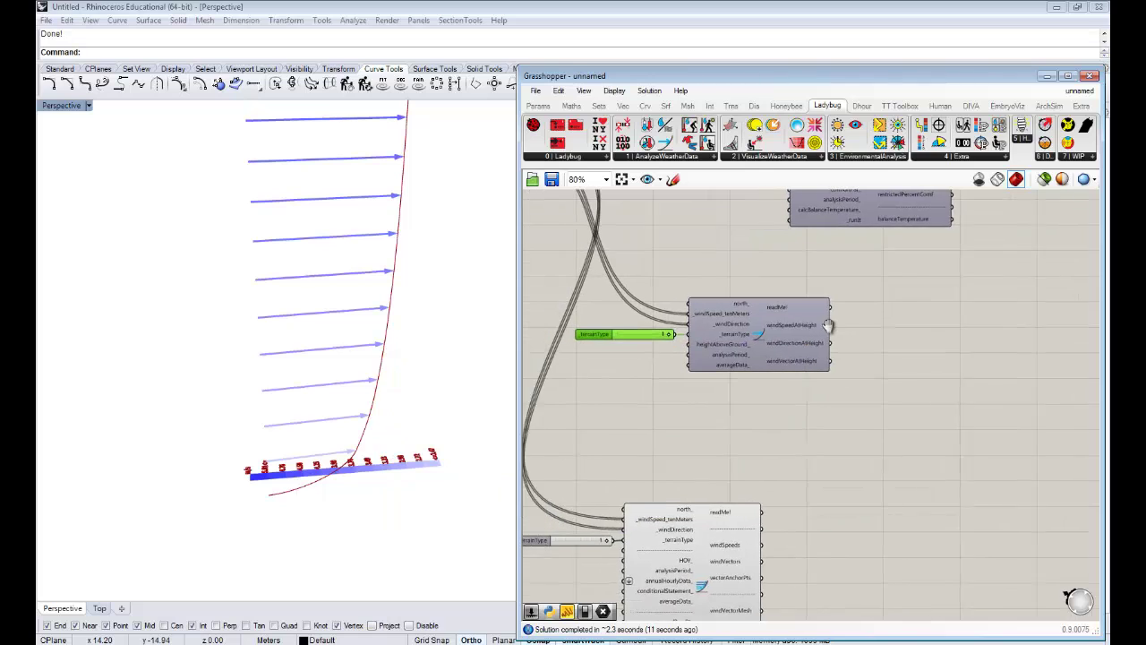
mouse_move(736, 350)
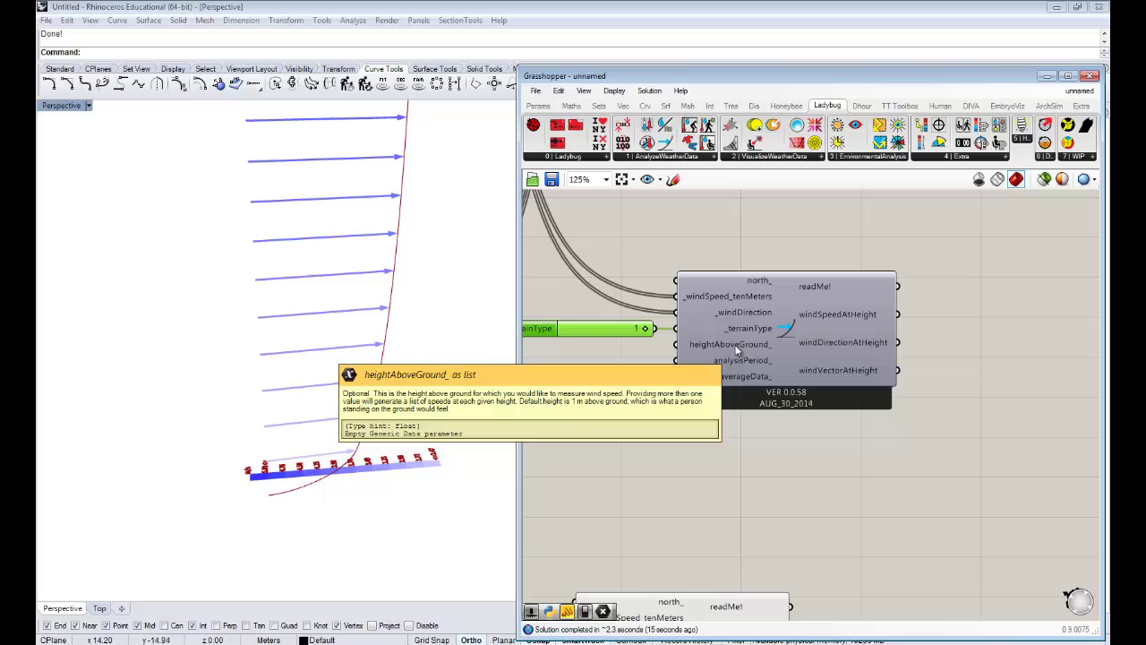
right_drag(839, 366, 740, 365)
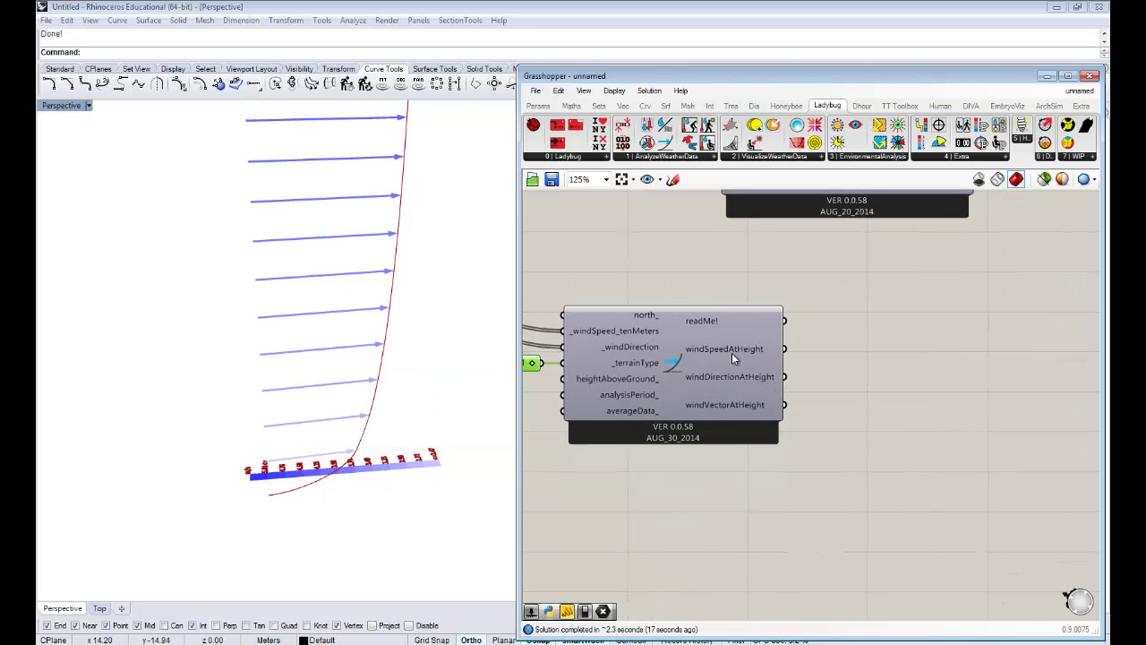
mouse_move(731, 353)
Move the PMV comfort calculator and its activities list farther away from the wind speed calculator to make room
right_drag(851, 328, 749, 430)
scroll(749, 423, down, 1)
right_drag(841, 382, 796, 423)
scroll(798, 427, down, 2)
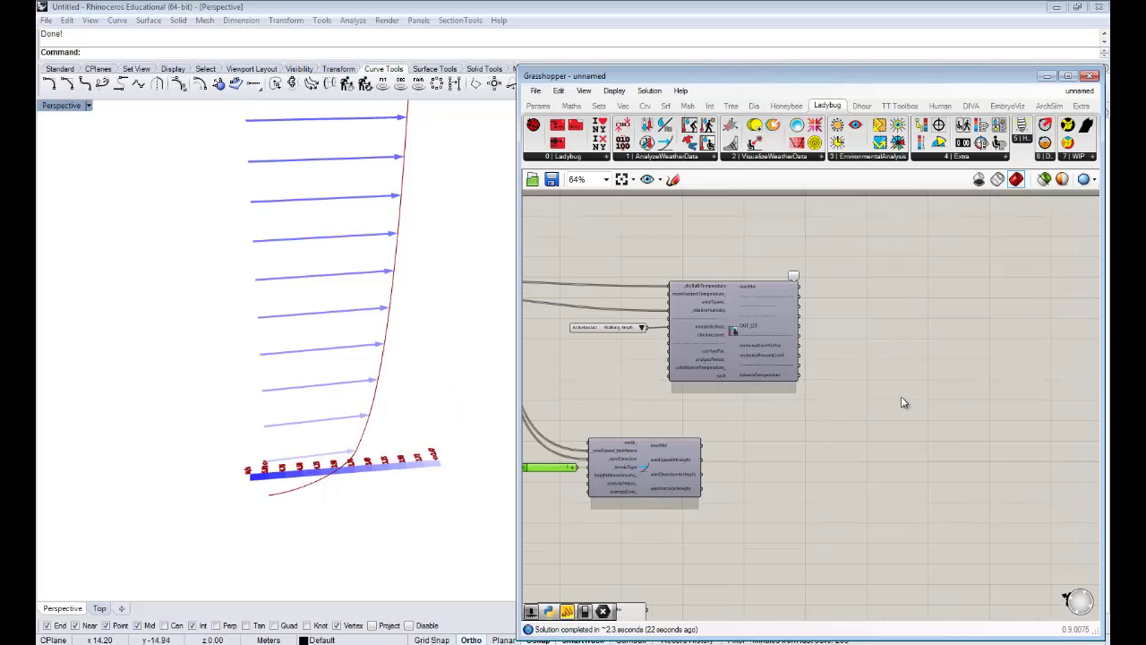
drag(900, 395, 589, 270)
drag(738, 351, 929, 371)
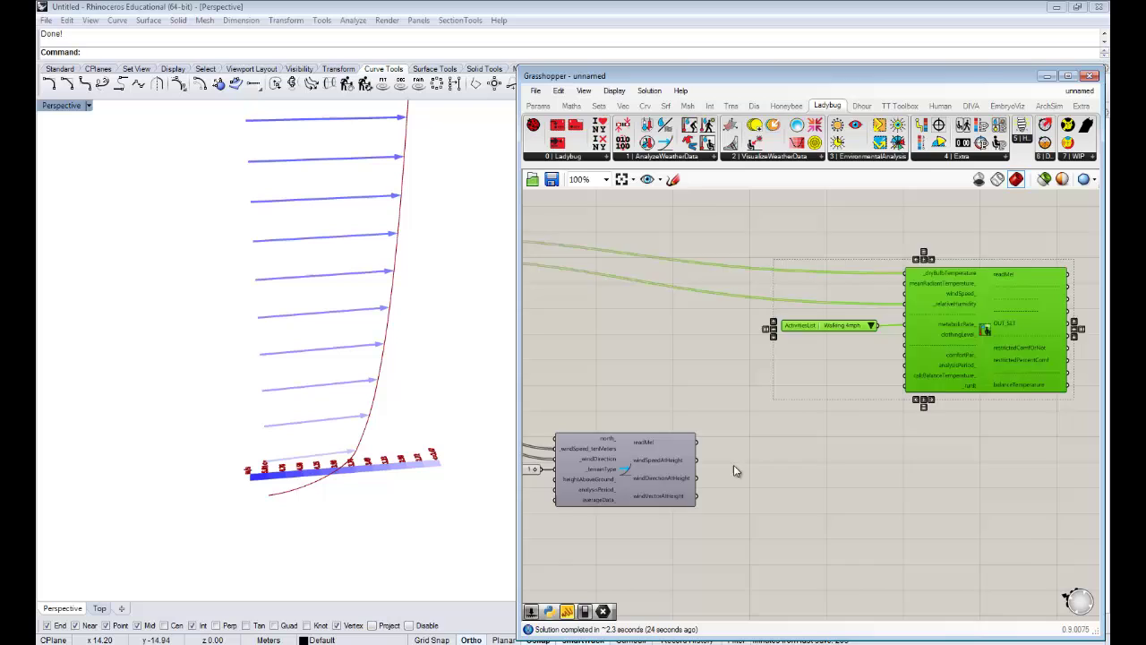
click(761, 463)
Add a panel beside the wind speed calculator and connect its windSpeedAtHeight output to it
scroll(761, 463, up, 2)
double_click(762, 463)
text(pane)
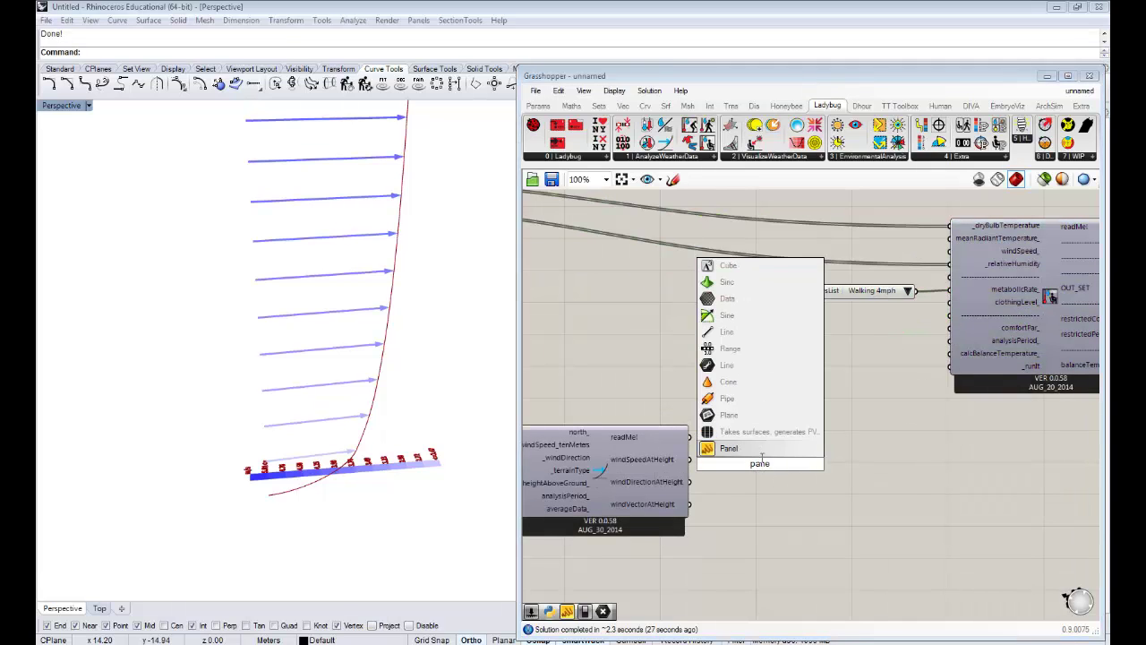
key(Return)
drag(698, 463, 710, 463)
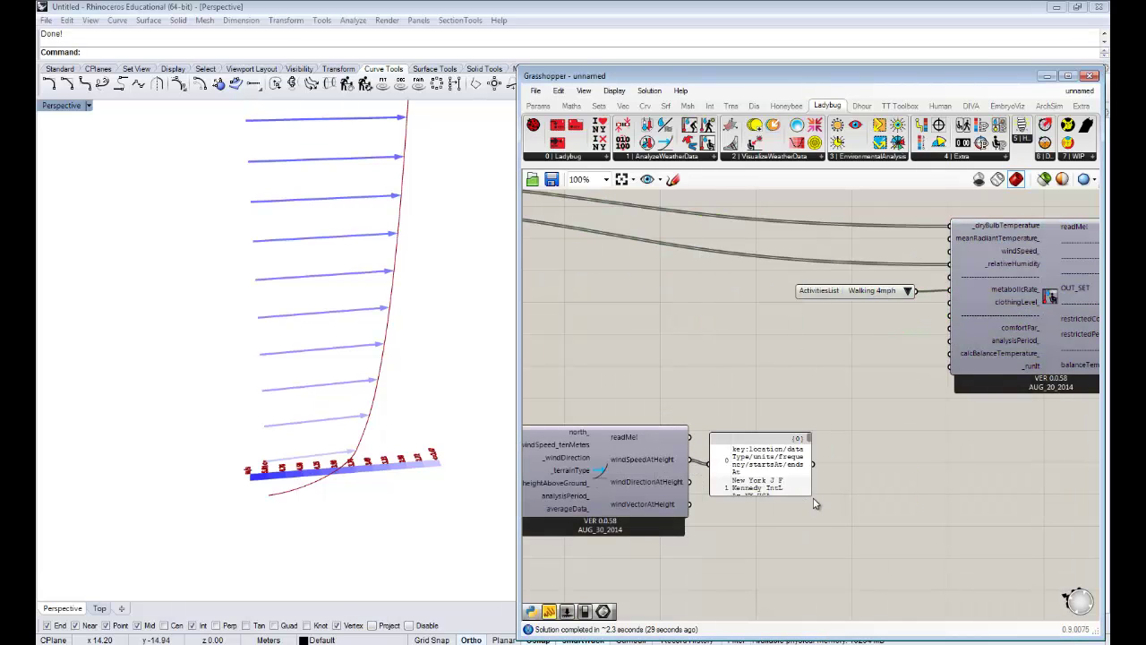
Enlarge the panel to read the hourly wind speed values, and delete the panel
drag(810, 495, 1065, 593)
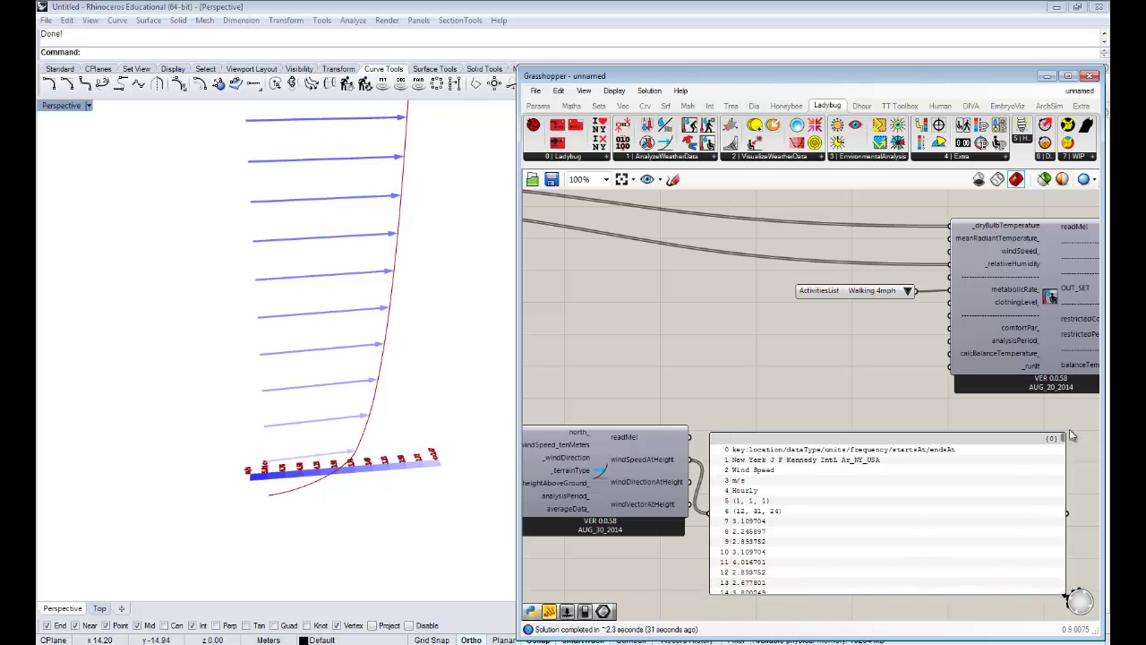
scroll(1013, 463, down, 20)
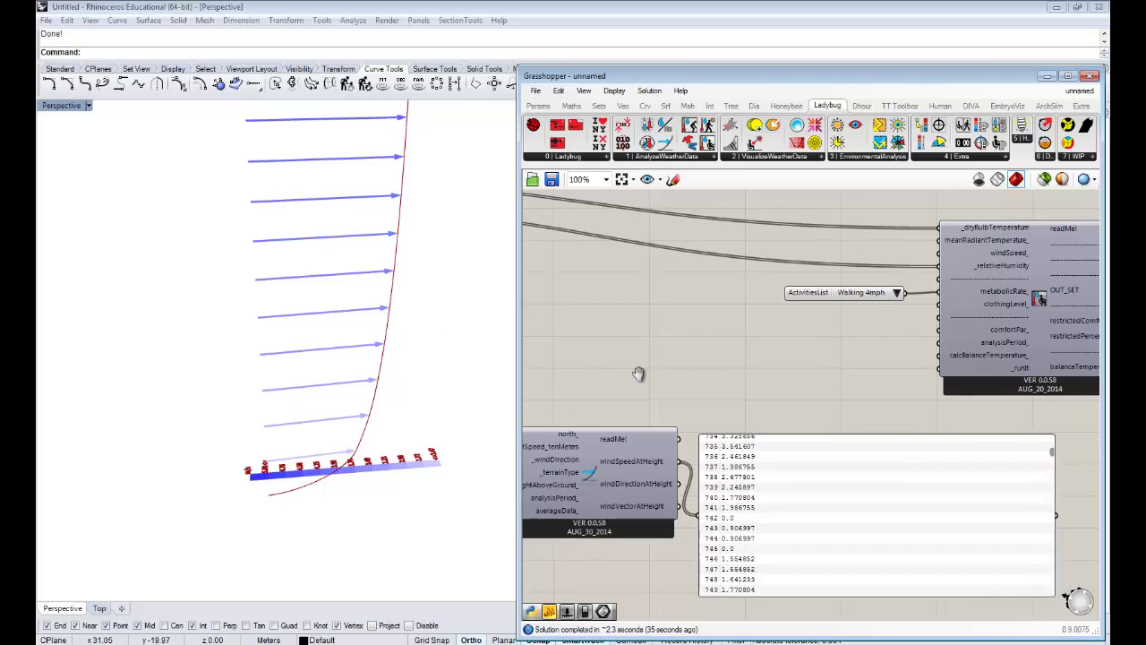
click(726, 493)
key(Delete)
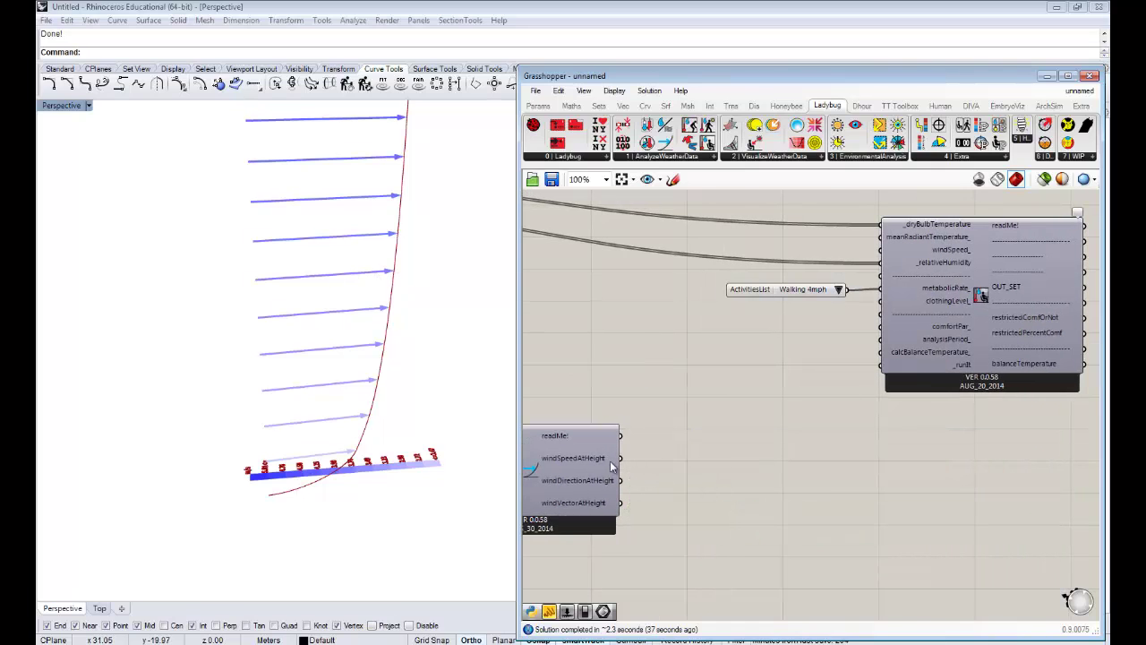
Connect the wind speed calculator's windSpeedAtHeight output to the PMV comfort calculator's windSpeed_ input
drag(619, 457, 841, 256)
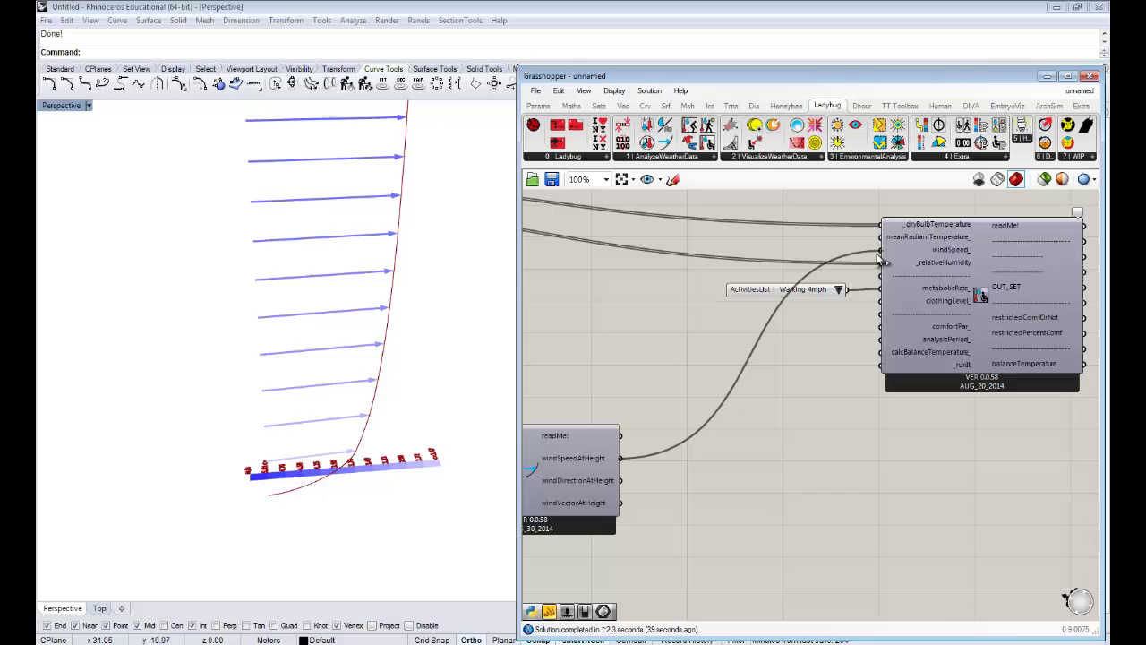
right_drag(780, 273, 598, 292)
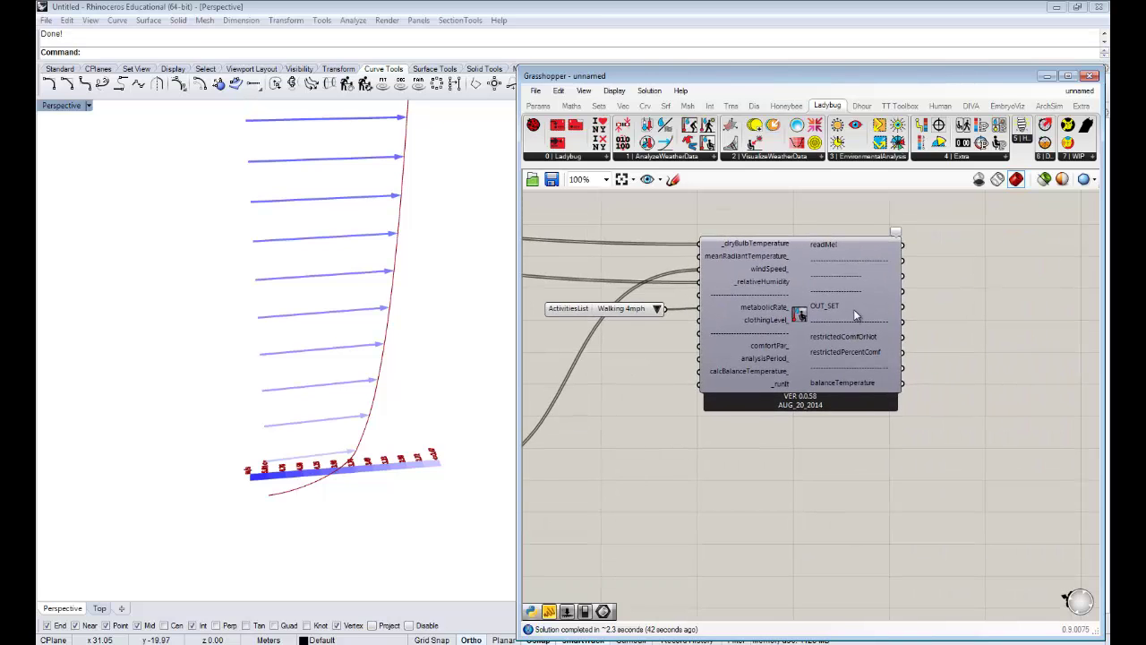
right_drag(832, 307, 943, 312)
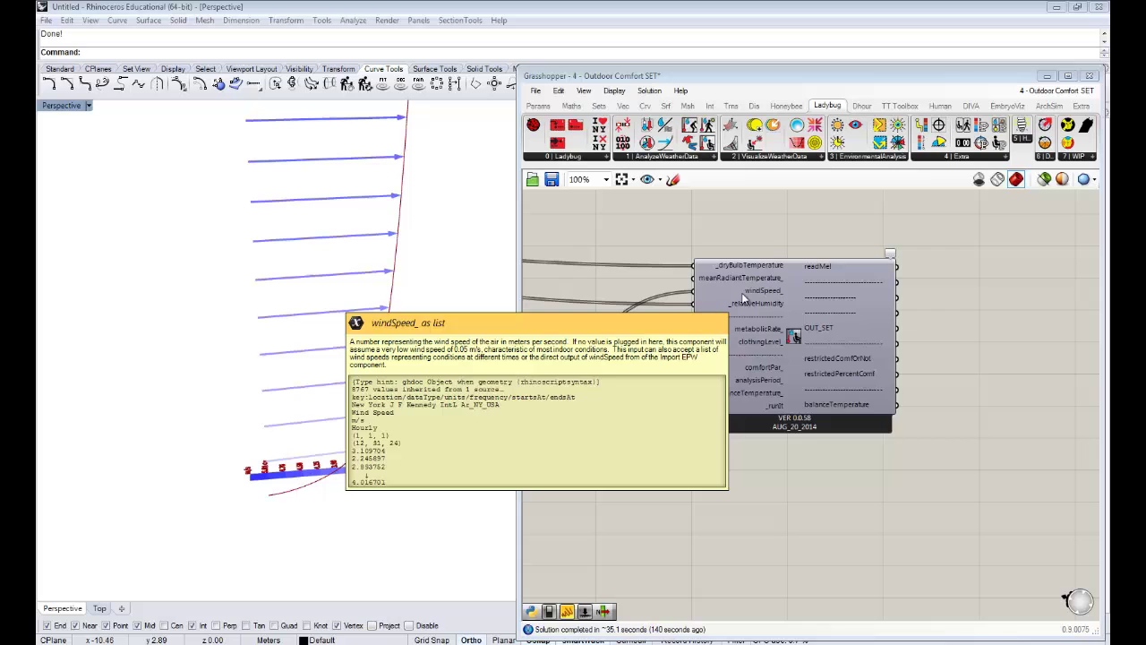
Add an Analysis Period component in the free space above the wind speed calculator
right_drag(771, 441, 885, 409)
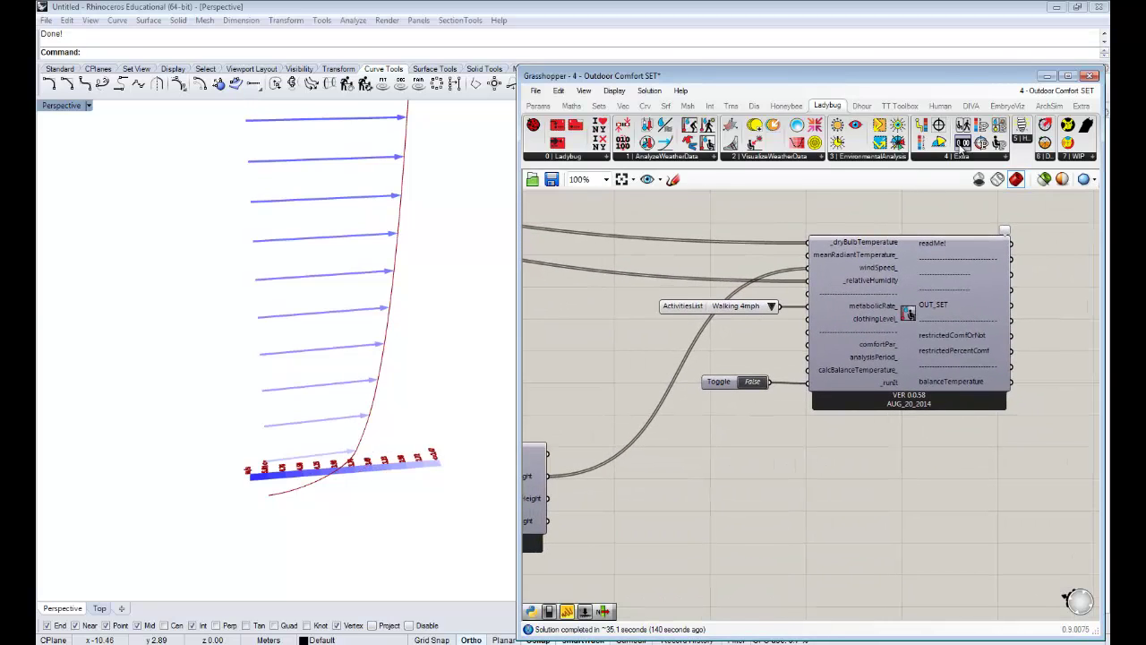
right_drag(826, 345, 894, 307)
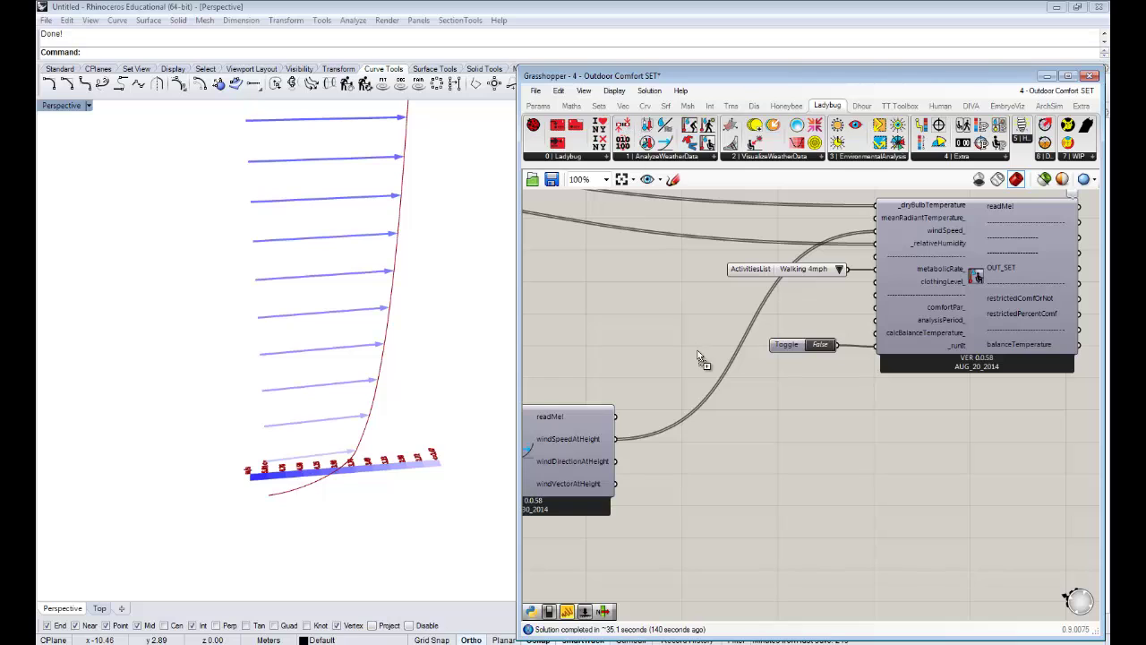
click(679, 324)
right_drag(705, 327, 759, 329)
drag(736, 332, 706, 324)
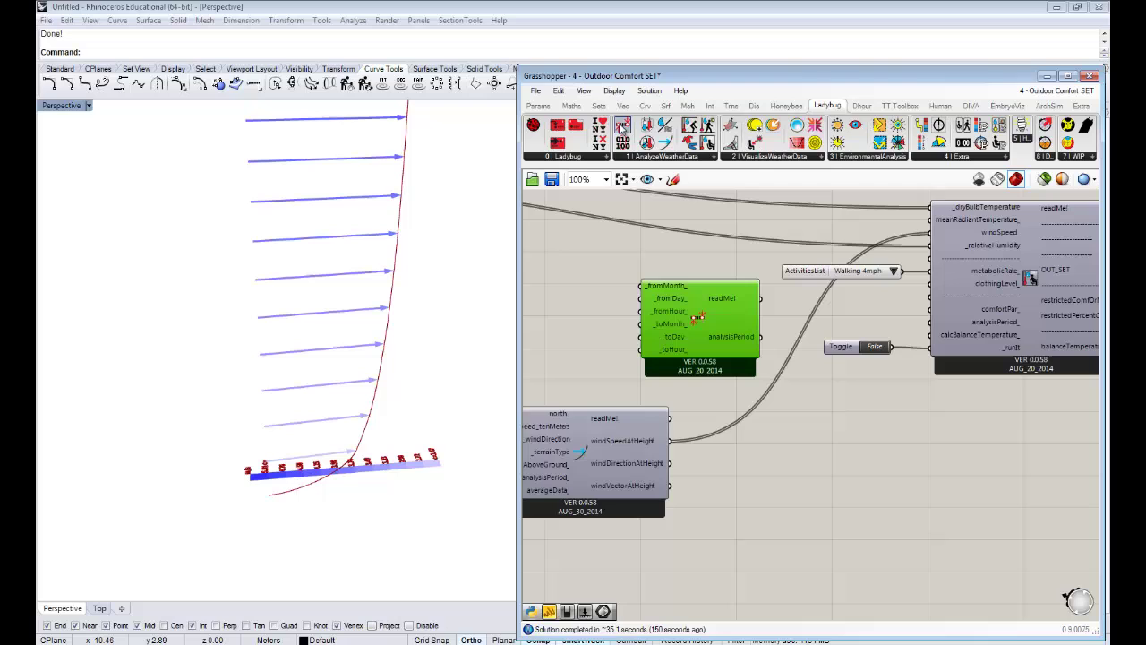
Create a panel containing 1 and connect it to the Analysis Period component's _toMonth_ input
mouse_move(692, 316)
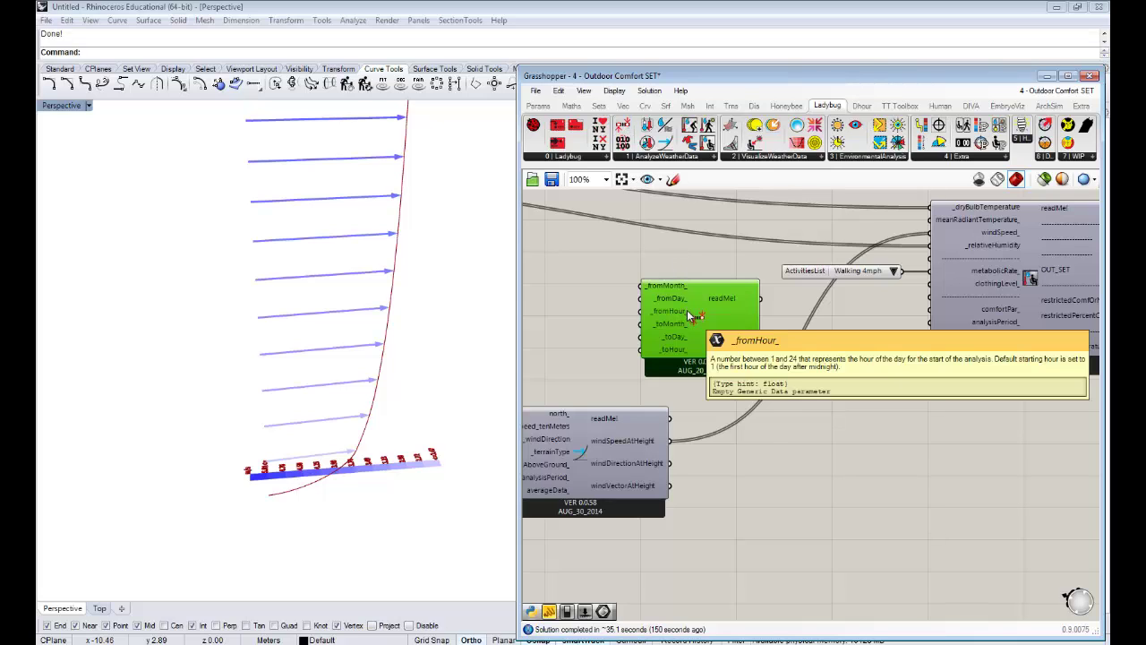
click(597, 322)
double_click(596, 322)
text(//1)
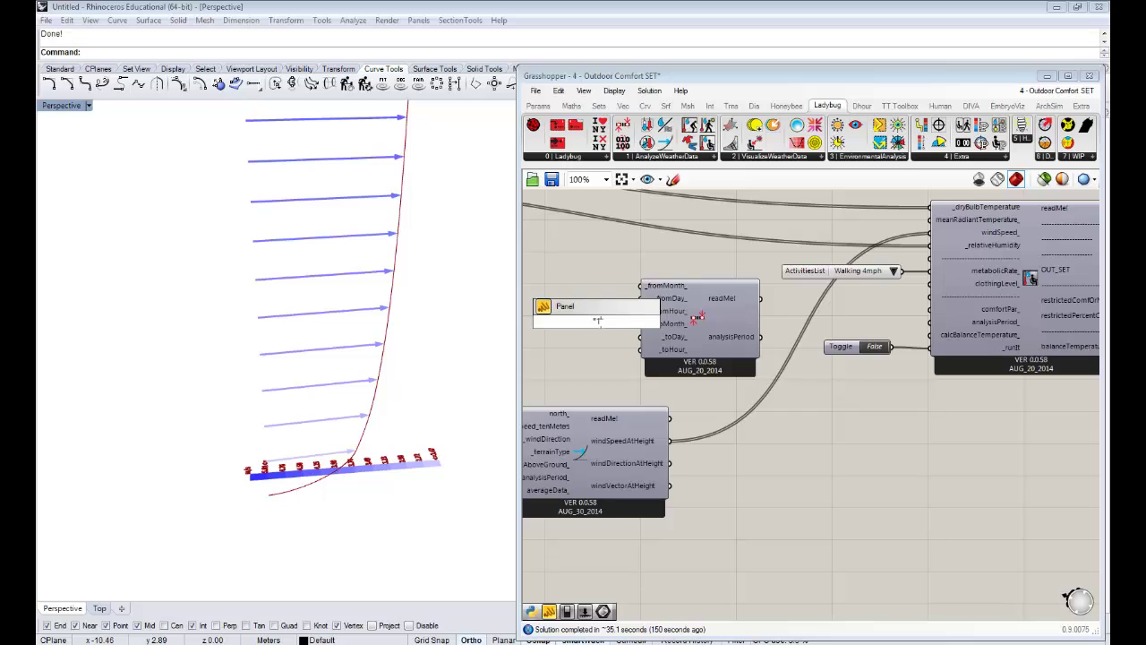
key(Return)
drag(610, 291, 641, 324)
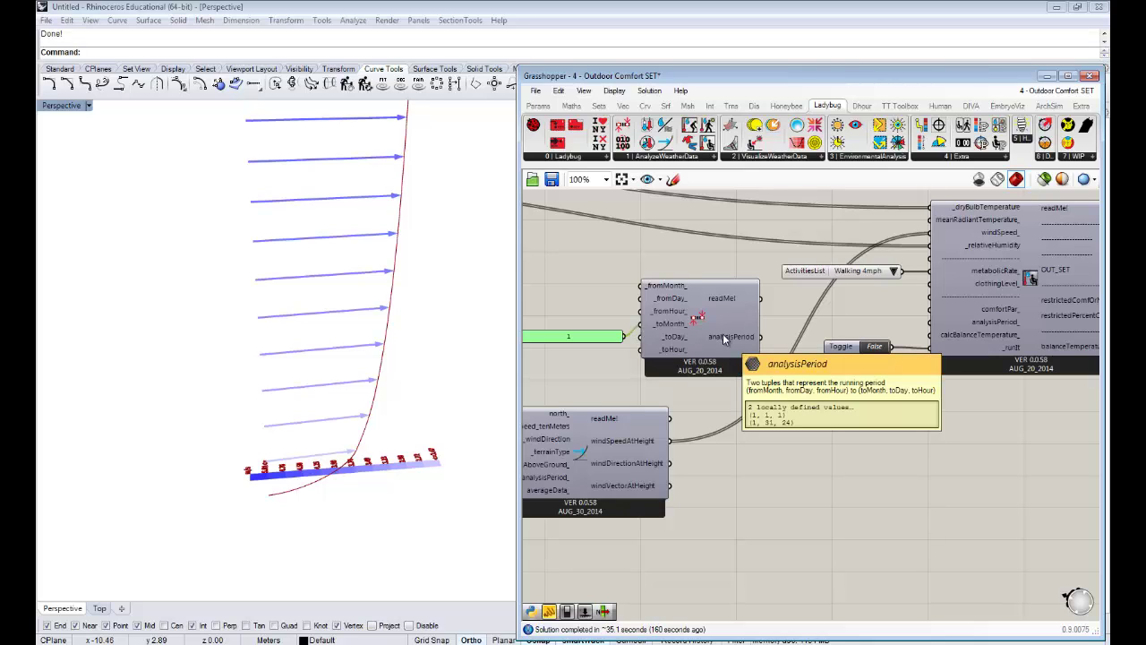
Shift the Analysis Period component slightly and connect its analysisPeriod output to the PMV comfort calculator's analysisPeriod_ input
right_drag(726, 338, 702, 346)
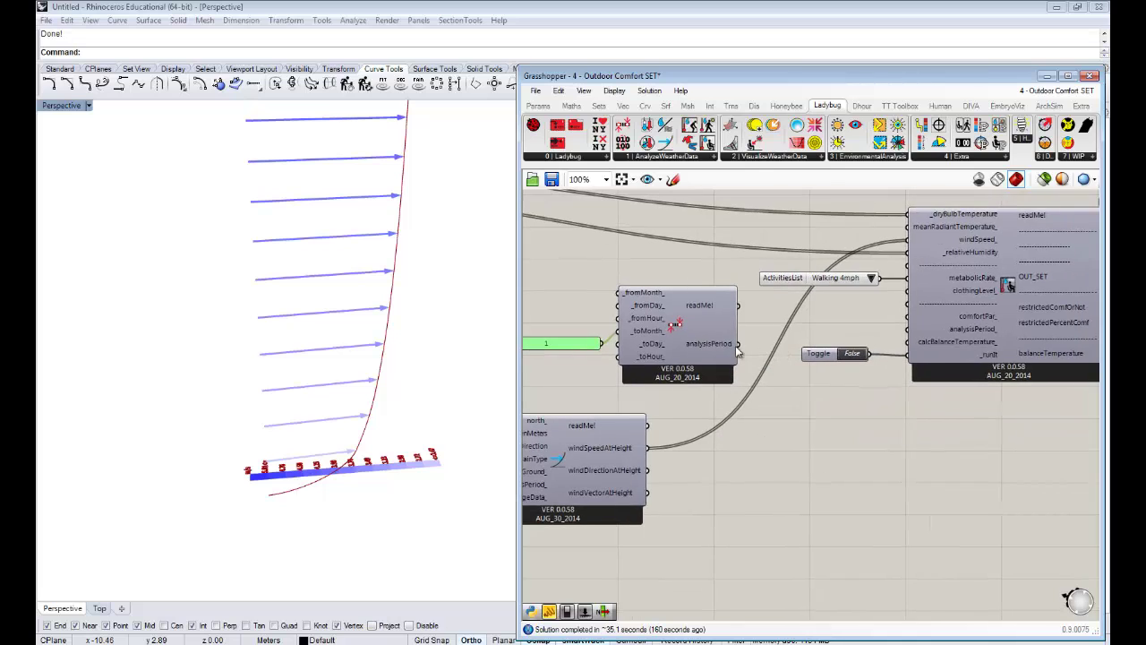
drag(682, 334, 682, 339)
right_drag(756, 344, 673, 336)
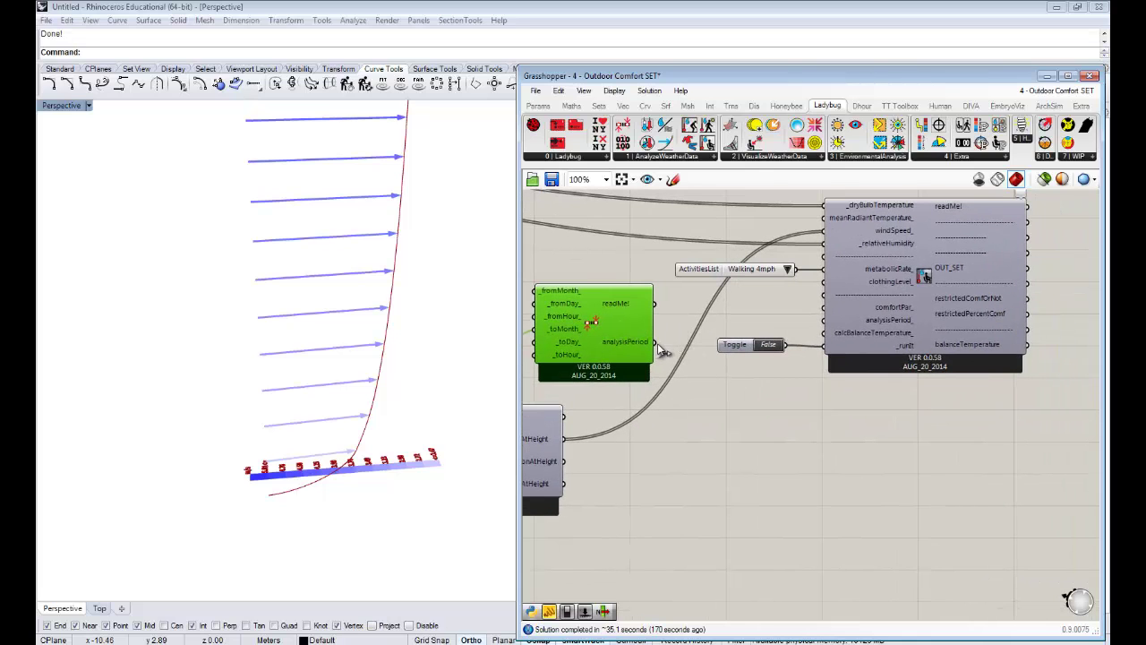
drag(657, 342, 824, 327)
Shift the Boolean toggle slightly and set it to True to run the PMV comfort calculator
right_drag(949, 397, 815, 463)
click(662, 464)
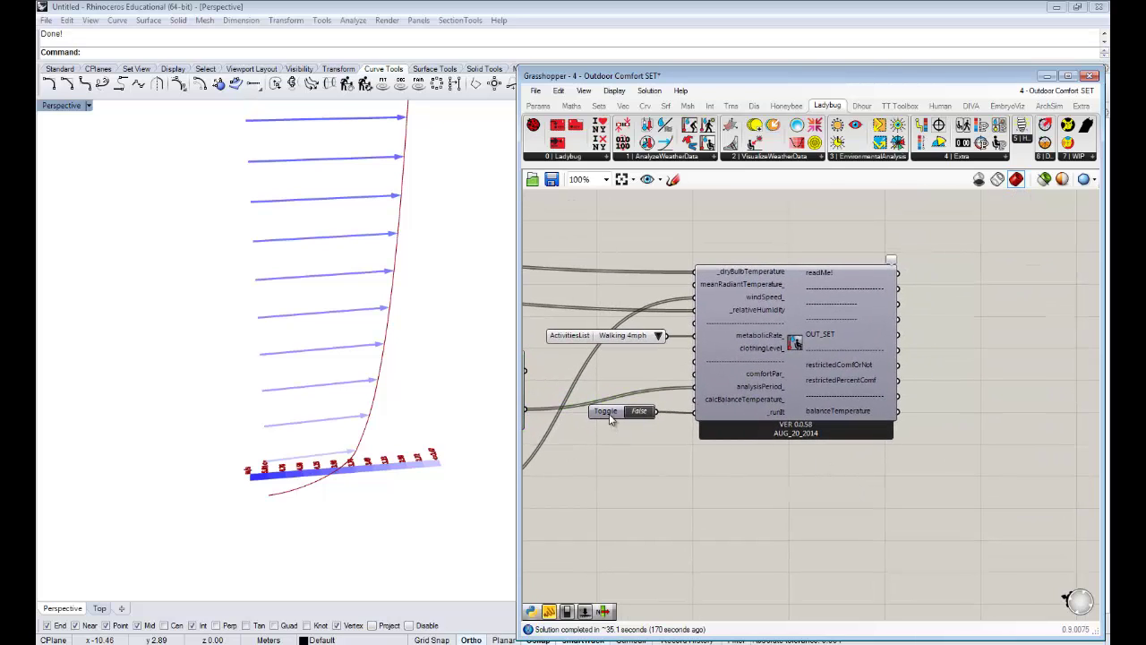
drag(610, 420, 613, 427)
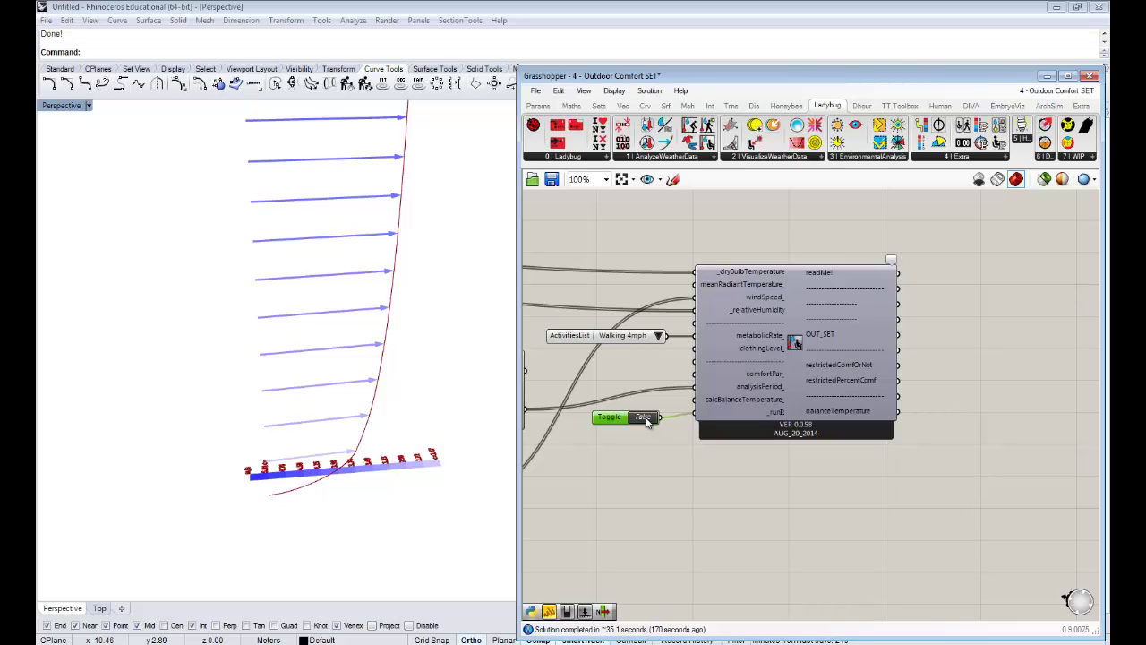
click(647, 419)
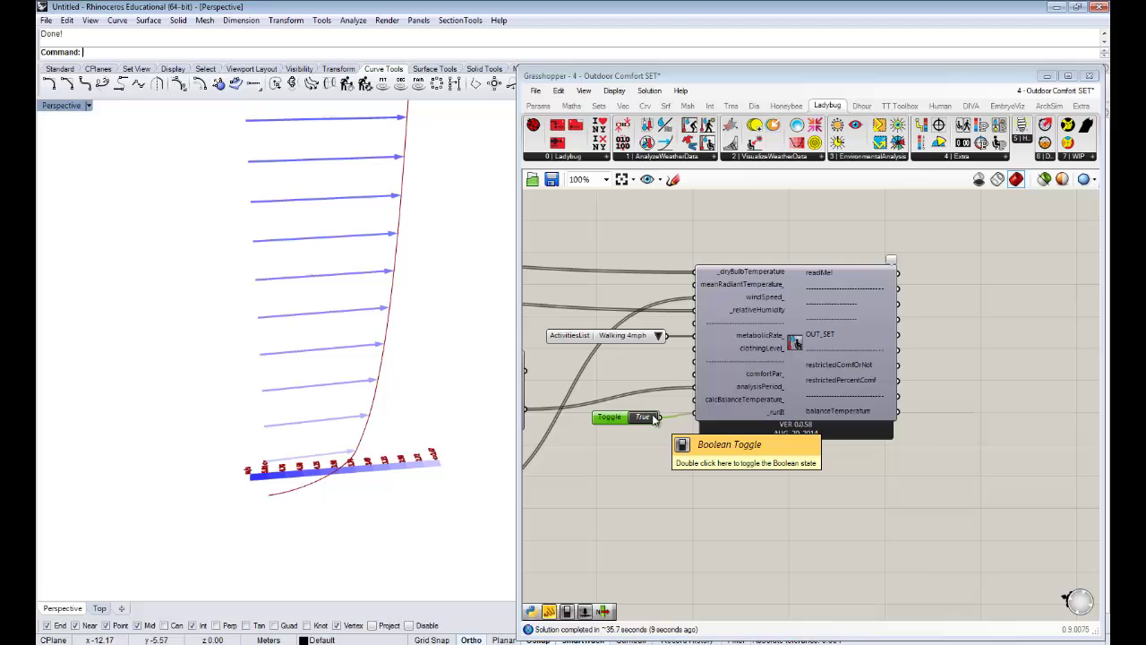
Add a panel beside the PMV comfort calculator, connect the OUT_SET output to it, and enlarge it to read the values
right_drag(984, 343, 939, 317)
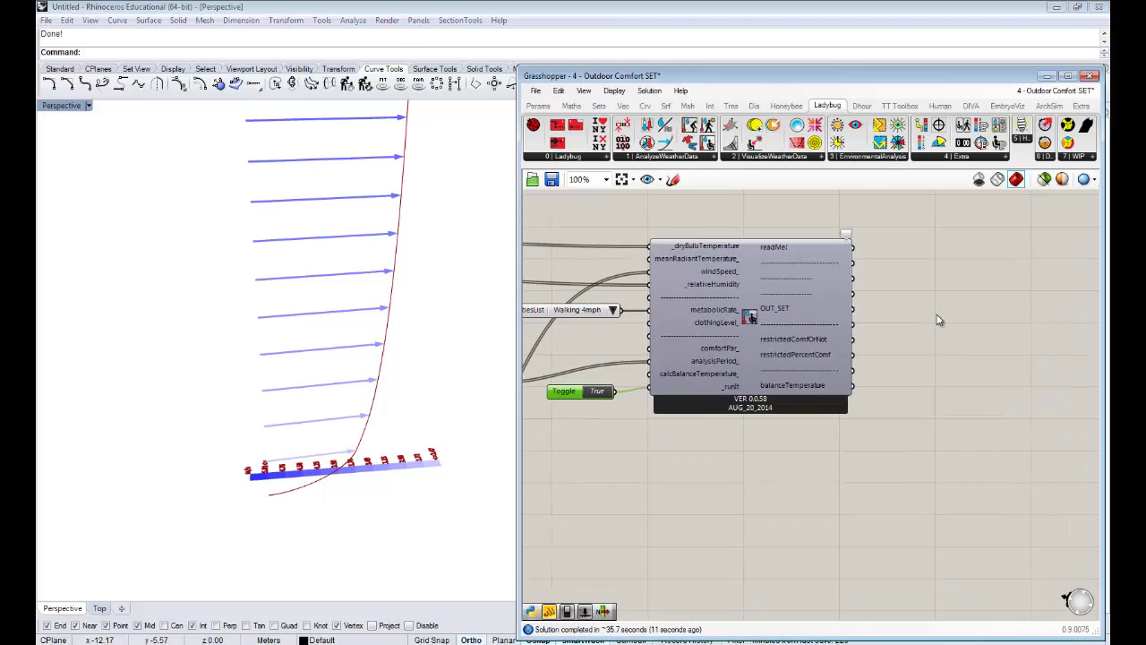
double_click(944, 307)
text(panel)
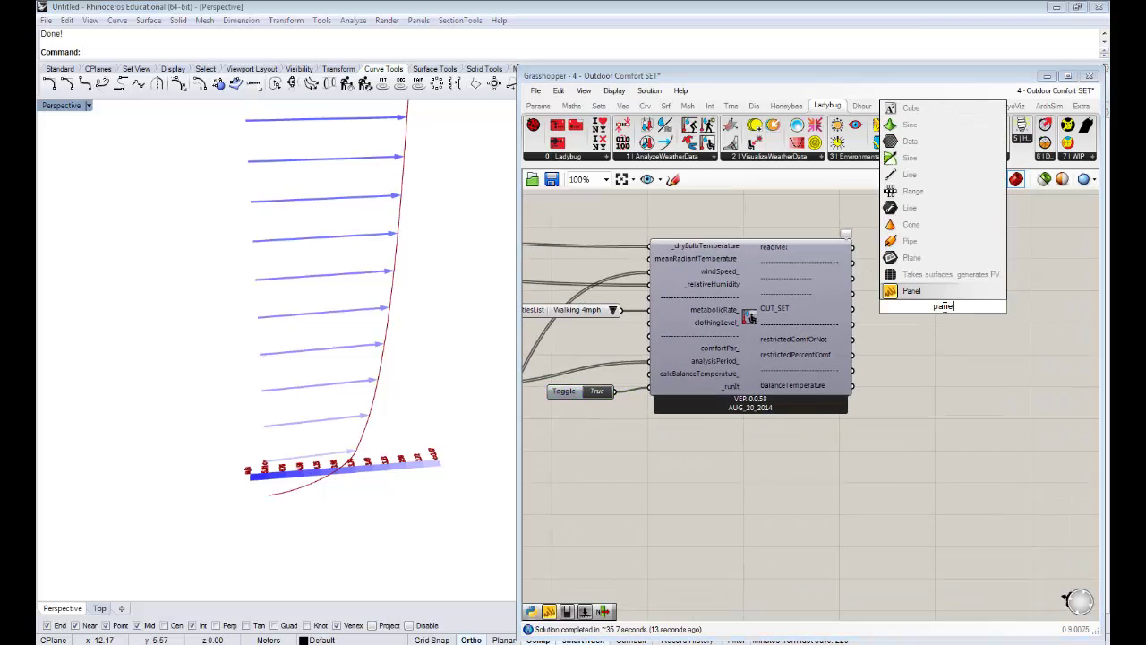
click(937, 298)
drag(893, 308, 852, 308)
right_drag(1022, 356, 922, 320)
drag(894, 300, 1075, 510)
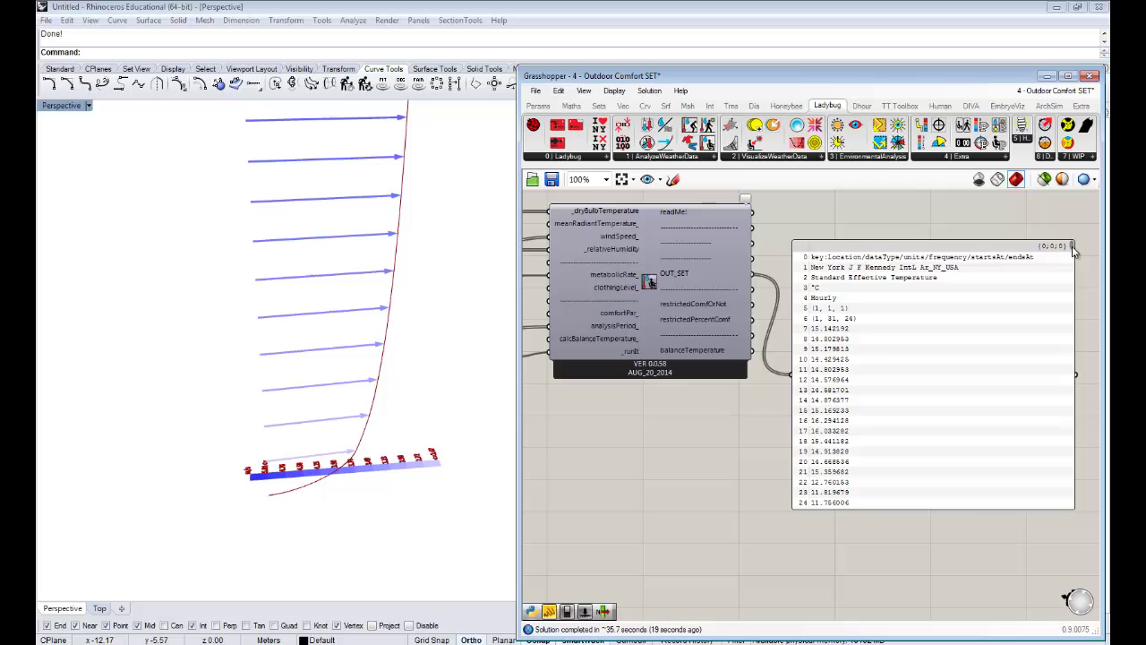
Feed restrictedComfOrNot into the panel to view the hourly comfort results, and restore the OUT_SET connection
mouse_move(1074, 252)
mouse_down()
mouse_move(1070, 400)
mouse_move(1059, 248)
mouse_up()
drag(757, 316, 799, 394)
drag(797, 378, 797, 377)
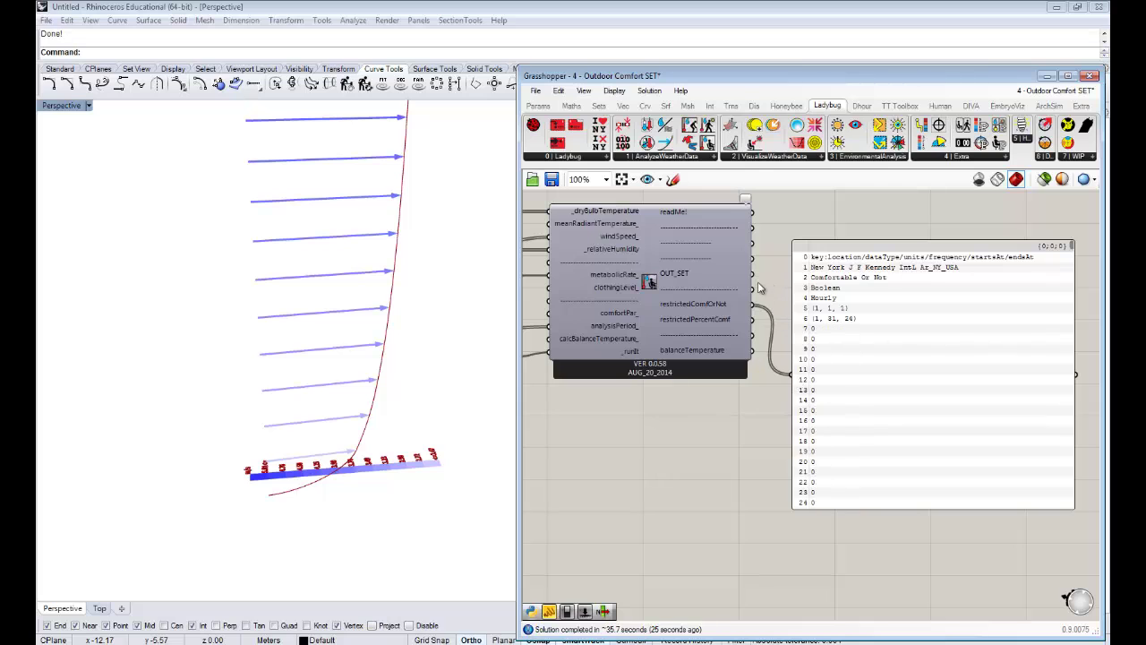
drag(752, 274, 793, 378)
Move the OUT_SET panel down to clear space beside the PMV comfort calculator
right_drag(870, 299, 812, 307)
right_drag(865, 350, 854, 338)
drag(854, 338, 854, 483)
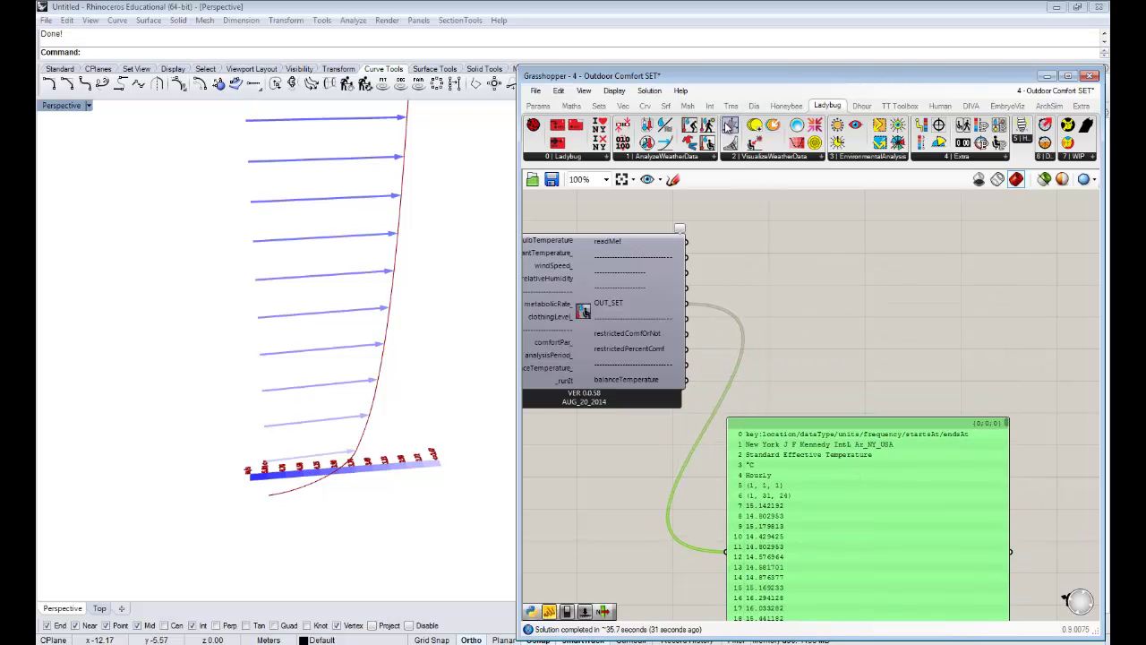
drag(727, 126, 951, 285)
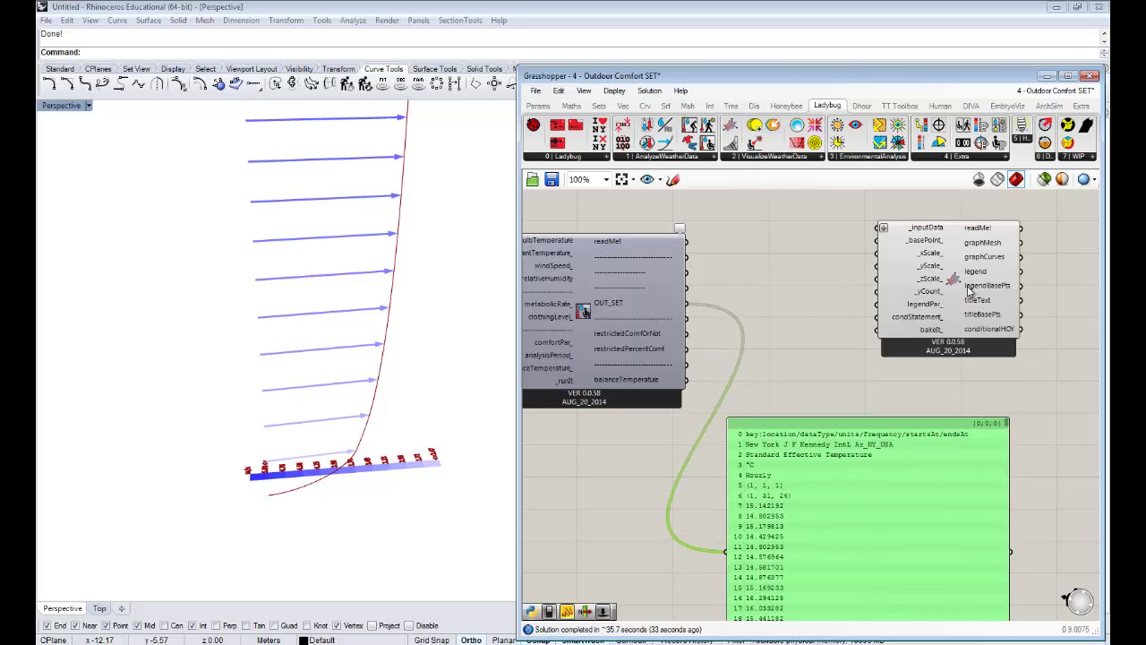
click(951, 285)
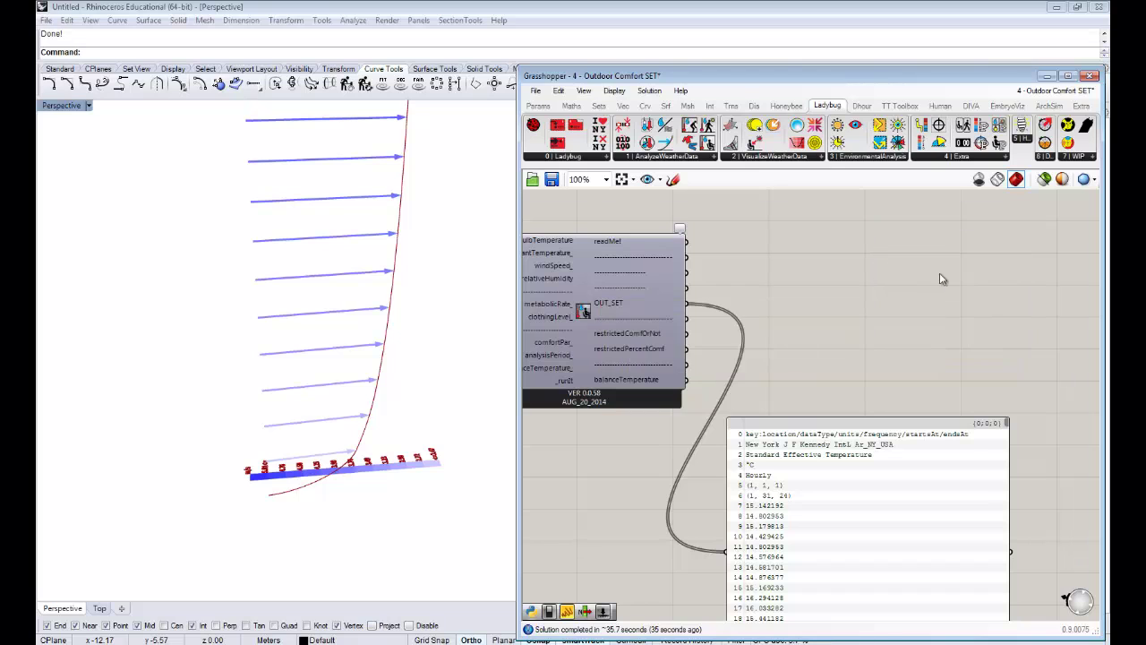
scroll(949, 279, down, 5)
right_drag(961, 281, 1056, 270)
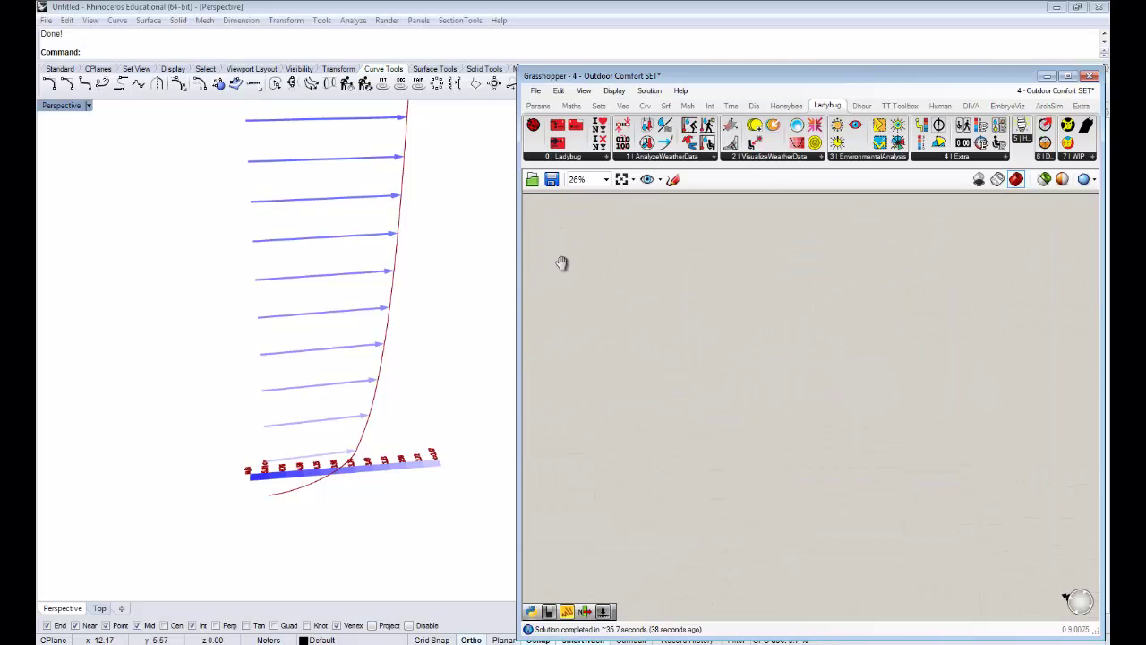
scroll(1036, 289, up, 5)
right_drag(955, 295, 924, 319)
Add a Ladybug 3D Chart component to the canvas beyond the PMV comfort calculator's outputs
drag(731, 126, 987, 311)
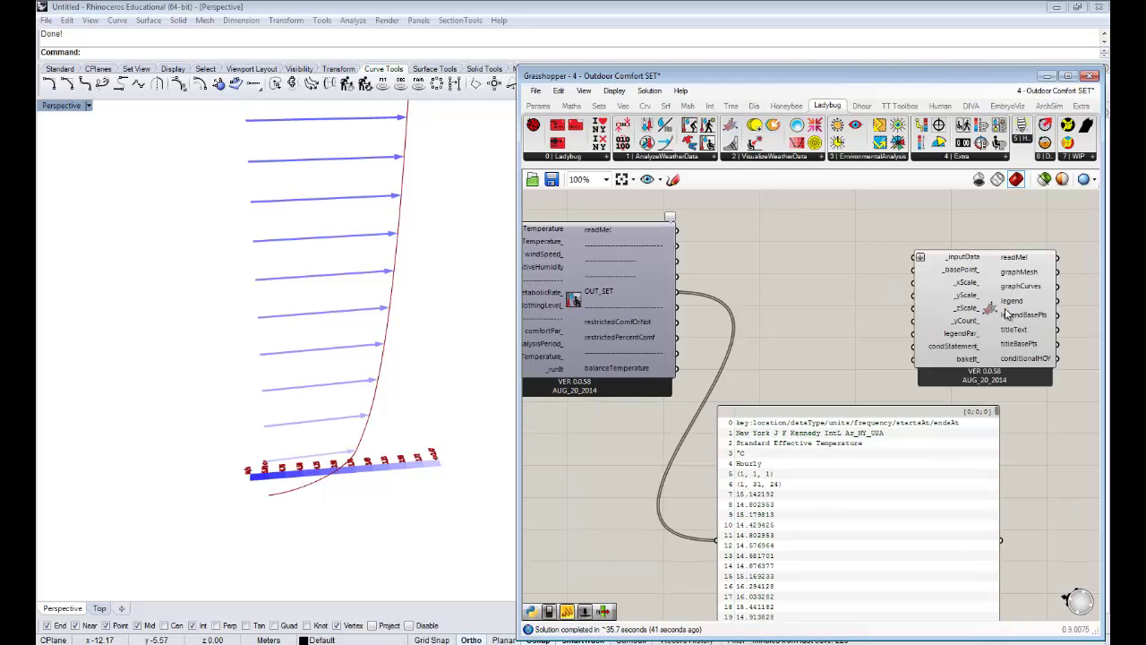
right_drag(1005, 315, 911, 312)
drag(910, 311, 939, 309)
Create a panel containing .25, shrink it, and connect it to the 3D Chart component's _xScale_ input
double_click(799, 292)
text(")
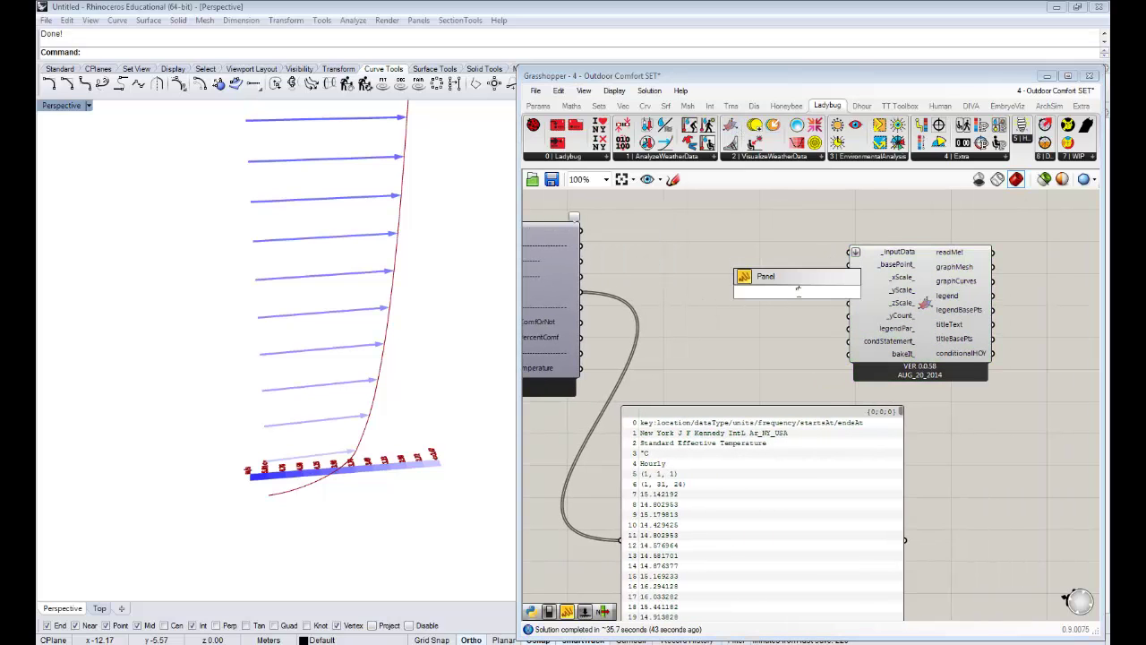
text(.25)
key(Return)
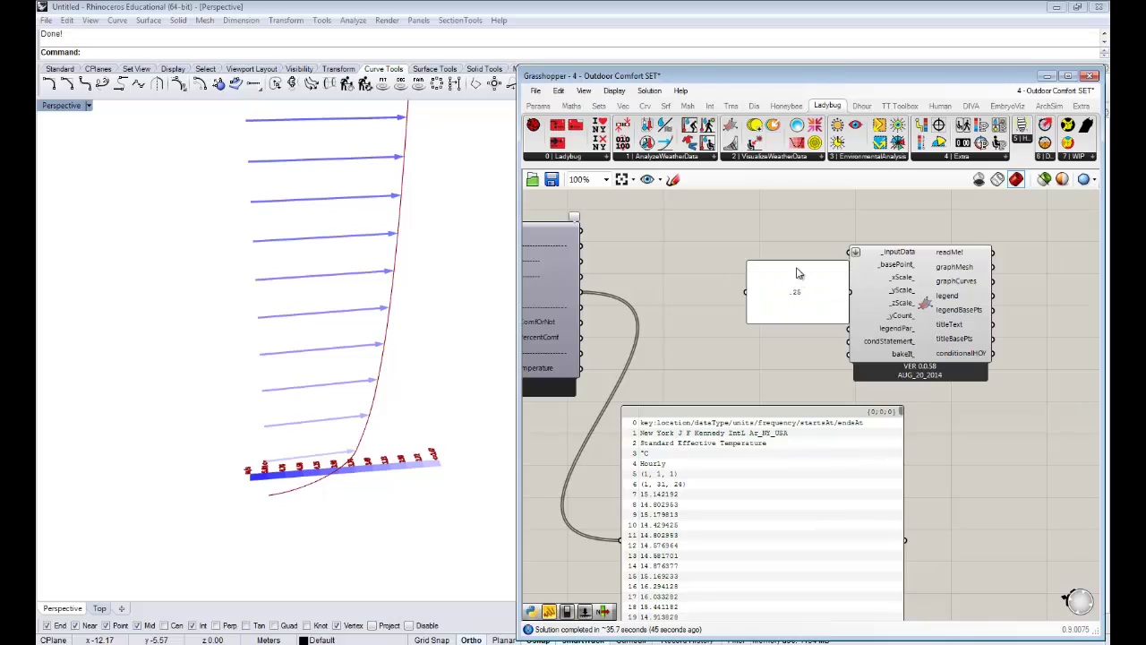
drag(799, 262, 848, 277)
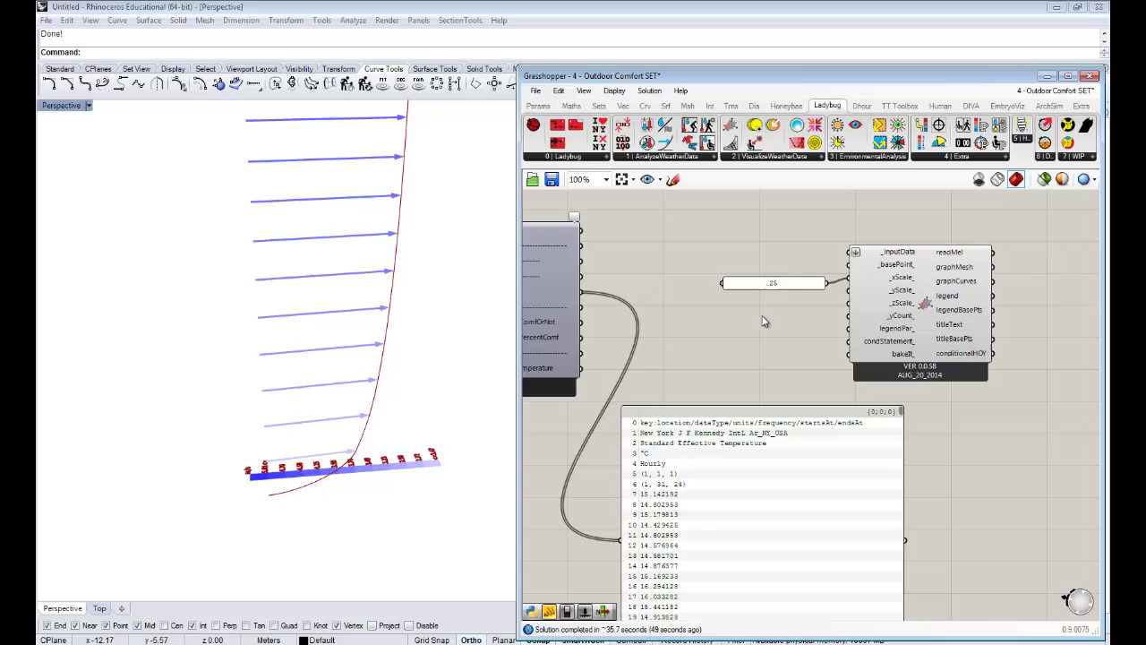
Create a panel containing 0, shrink it, and connect it to the 3D Chart component's _zScale_ input
double_click(762, 315)
text(panel0)
key(Return)
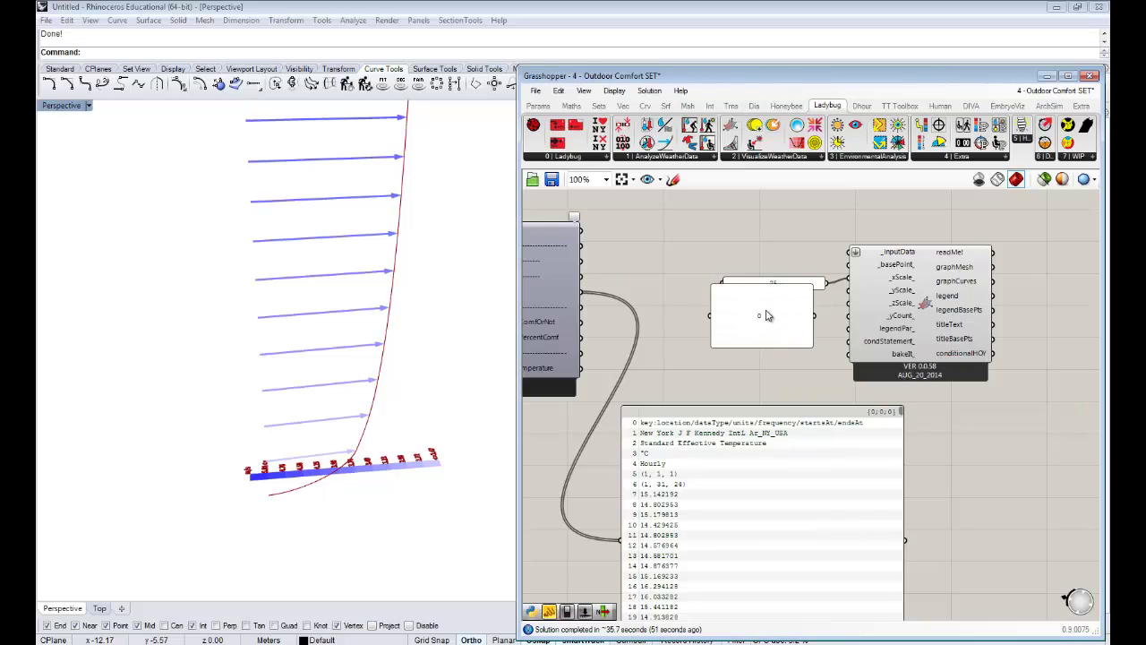
drag(767, 285, 848, 302)
Connect the PMV comfort calculator's OUT_SET output to the 3D Chart's _inputData input and view the resulting chart in Rhino
right_drag(610, 305, 692, 303)
drag(665, 291, 935, 251)
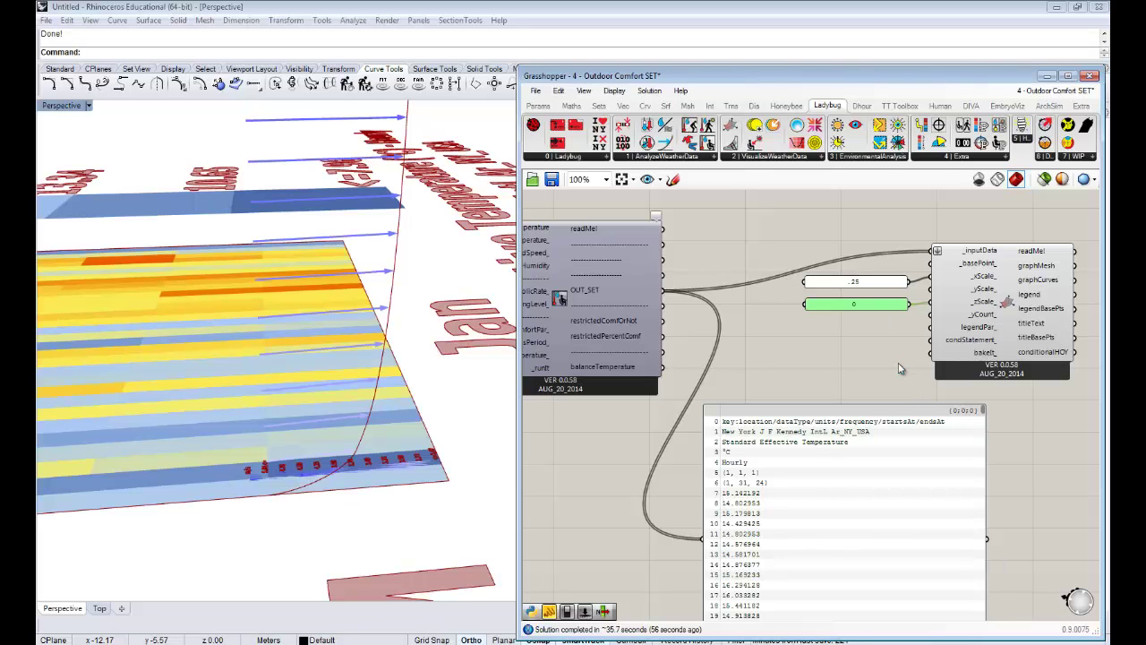
right_drag(423, 259, 271, 325)
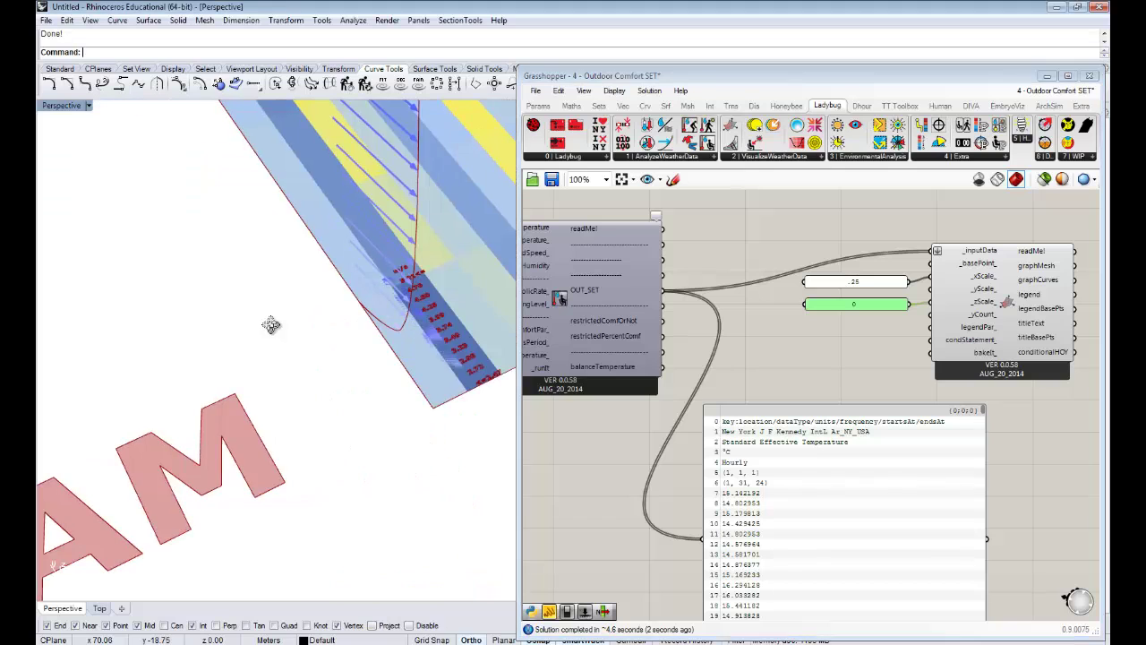
Turn off the preview of the wind profile component so its arrows and curve no longer overlap the chart
right_drag(788, 459, 928, 350)
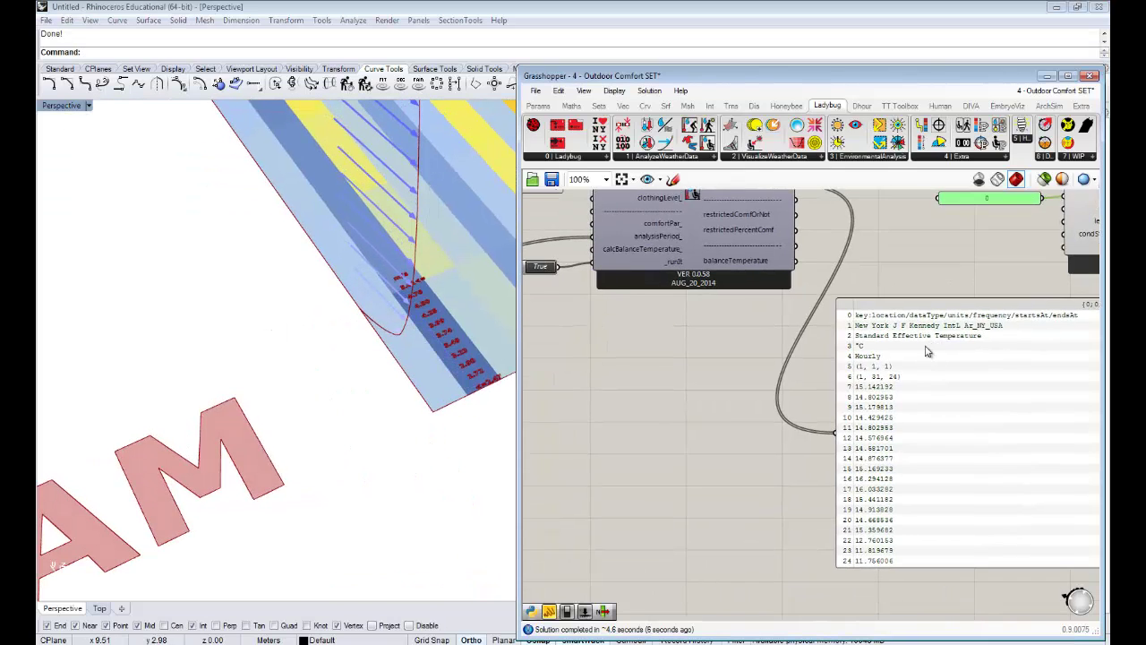
scroll(922, 348, down, 2)
right_drag(775, 248, 521, 330)
right_drag(972, 365, 1058, 338)
click(788, 434)
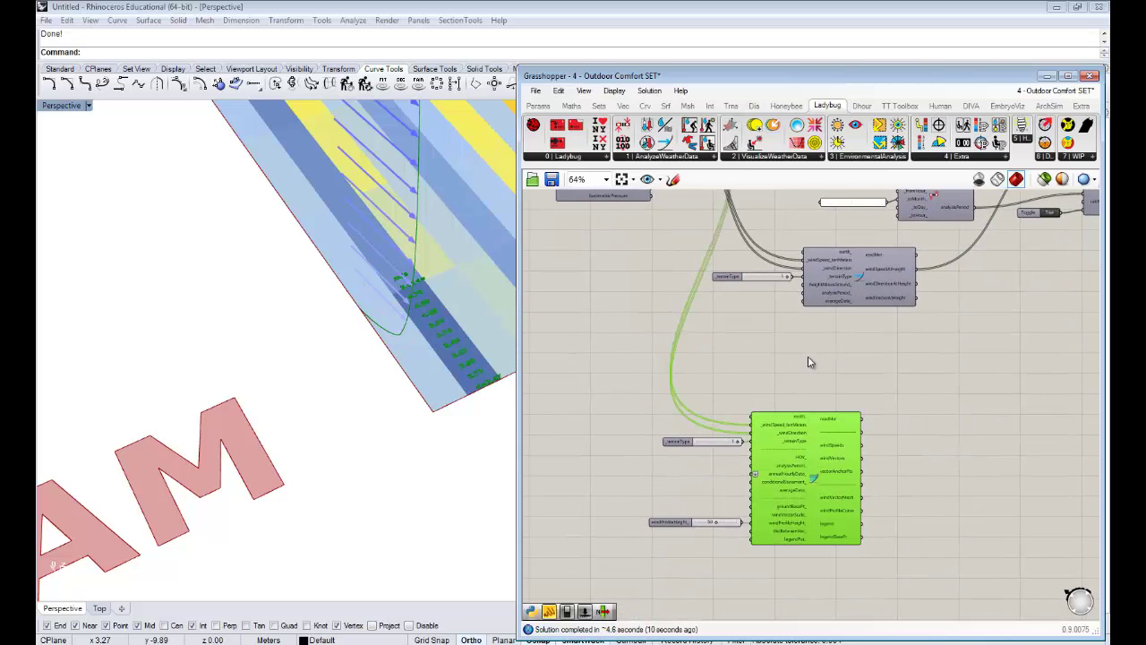
right_click(808, 355)
click(837, 380)
Switch the Rhino viewport to the Top view and examine the January Standard Effective Temperature chart and its legend
double_click(51, 108)
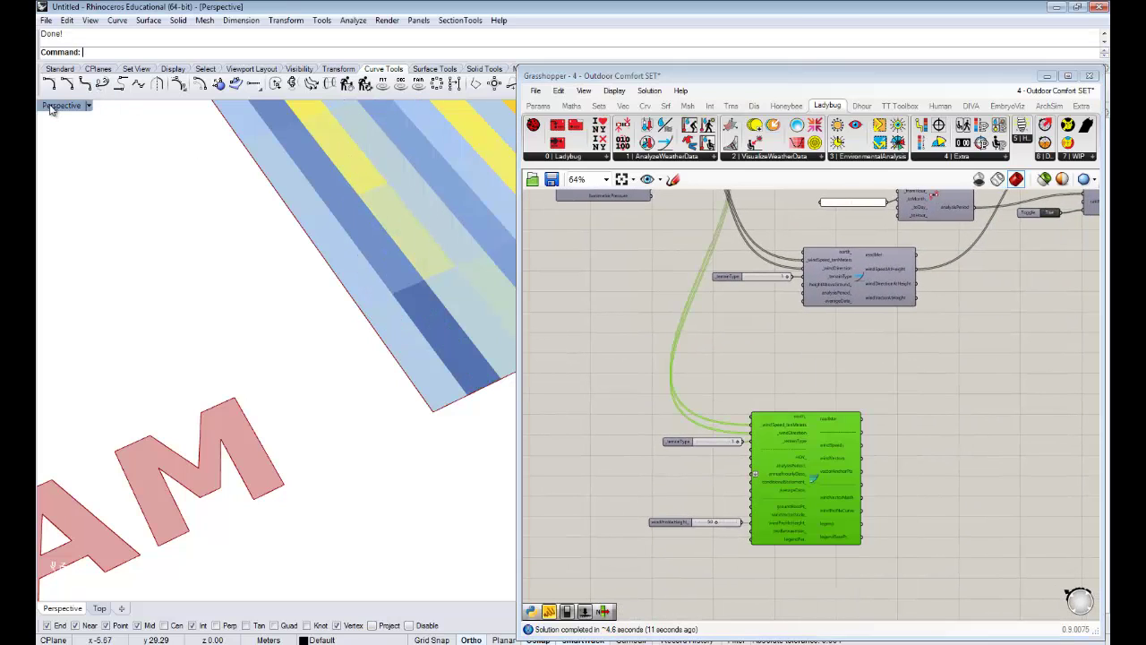
scroll(214, 280, down, 9)
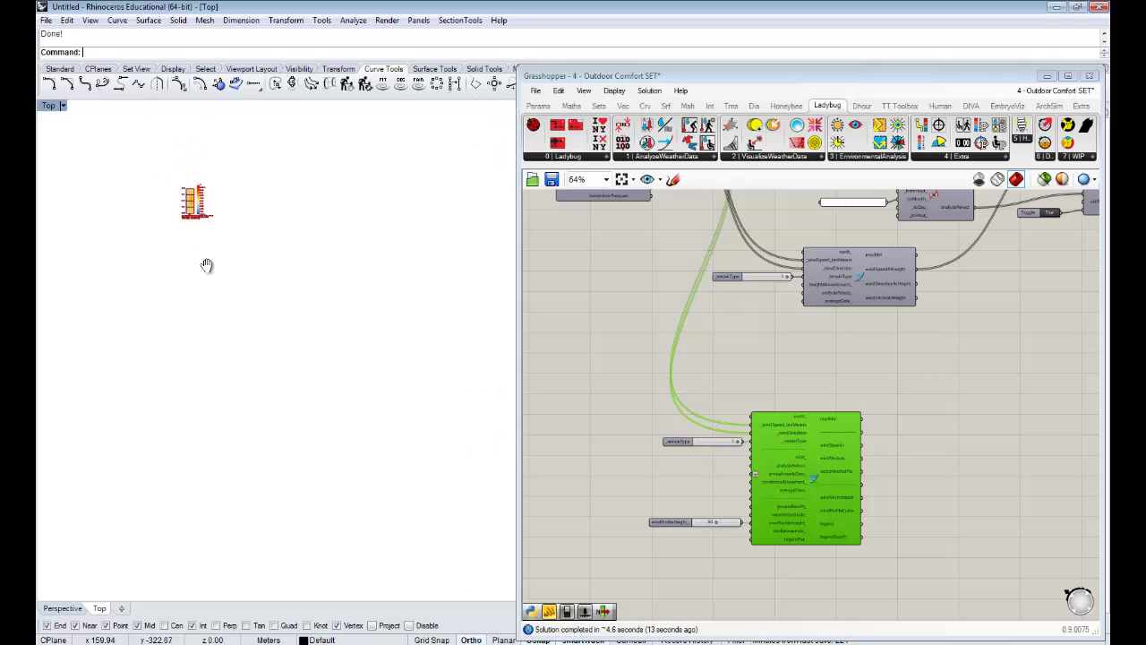
right_drag(206, 265, 237, 324)
scroll(230, 313, up, 11)
scroll(259, 298, up, 8)
mouse_move(299, 297)
right_down()
mouse_move(345, 294)
mouse_move(319, 299)
right_up()
scroll(320, 298, up, 2)
right_drag(308, 356, 274, 375)
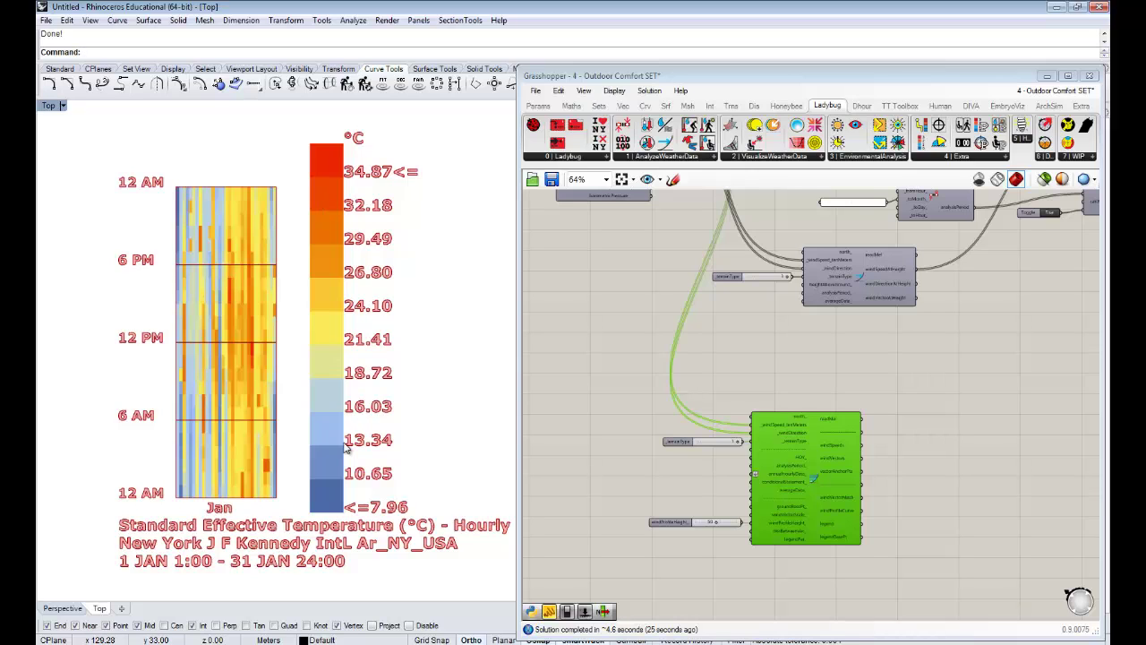
right_drag(406, 497, 388, 501)
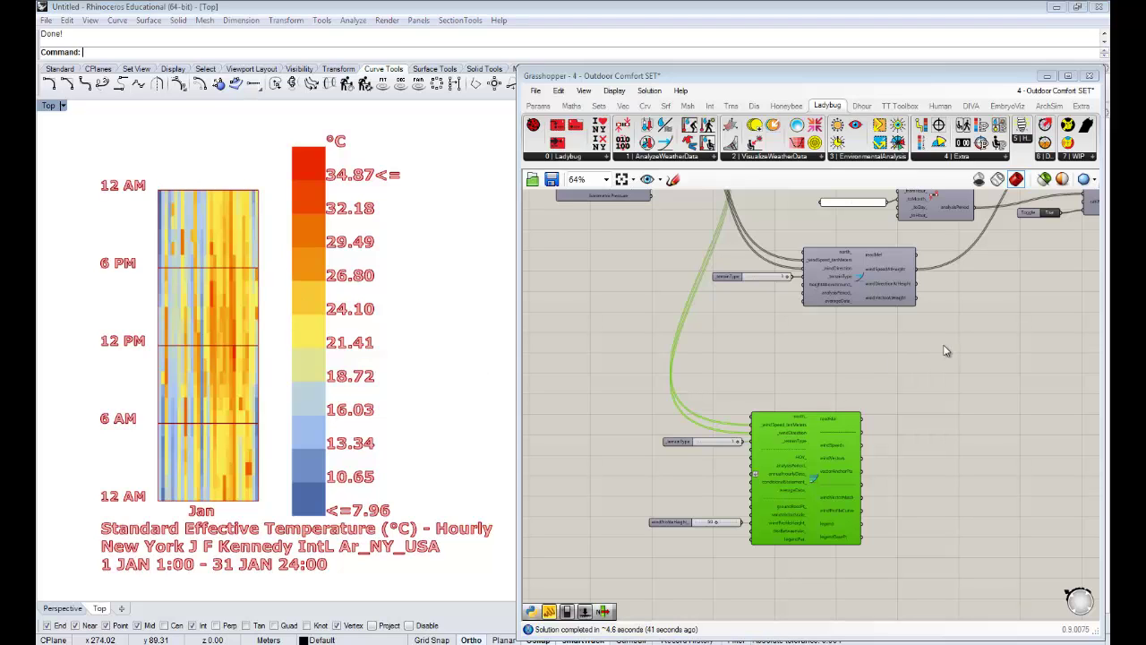
right_drag(943, 350, 678, 418)
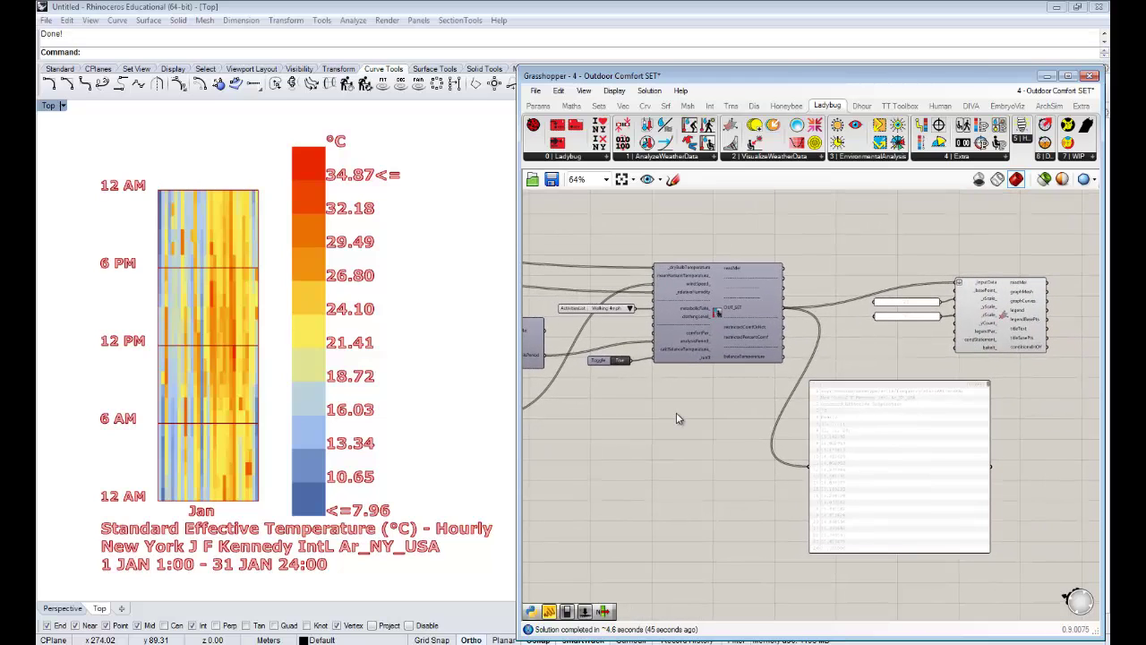